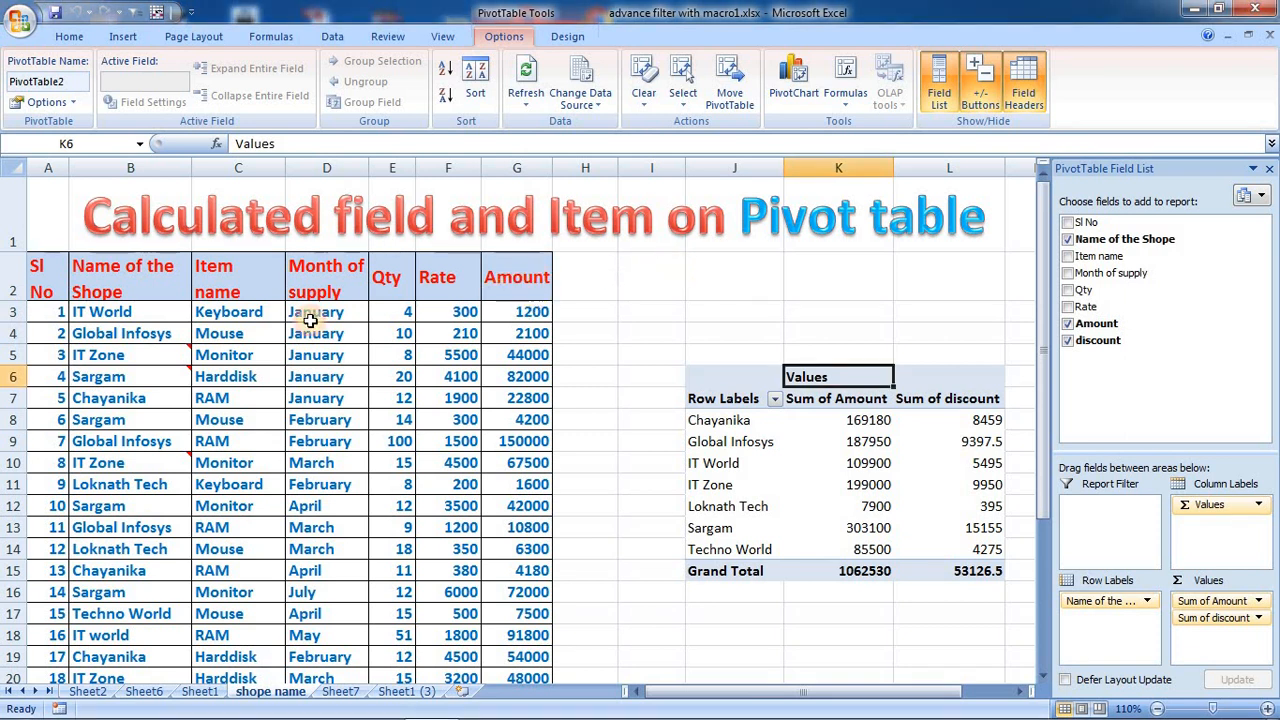
# Examine the source sales table, its shop name, item name and Amount columns, and the empty column beside Amount
pyautogui.moveTo(40, 280); pyautogui.dragTo(490, 470)
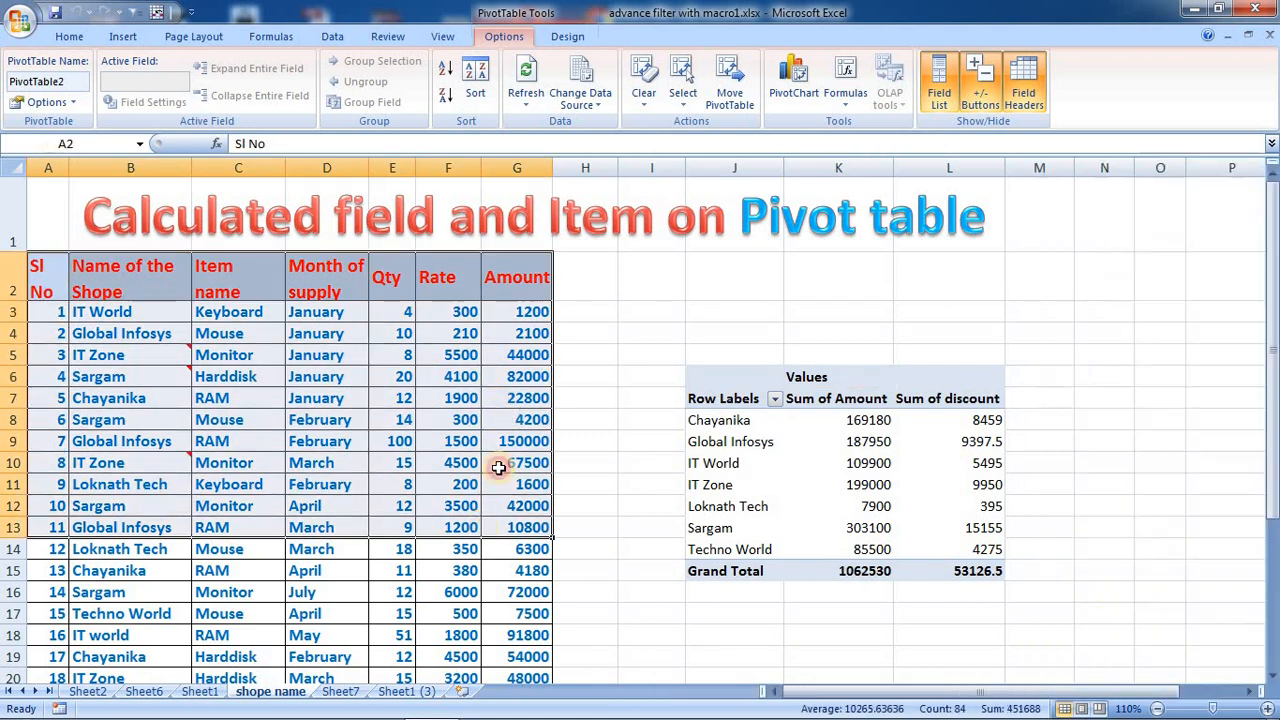
pyautogui.moveTo(110, 318); pyautogui.dragTo(130, 596)
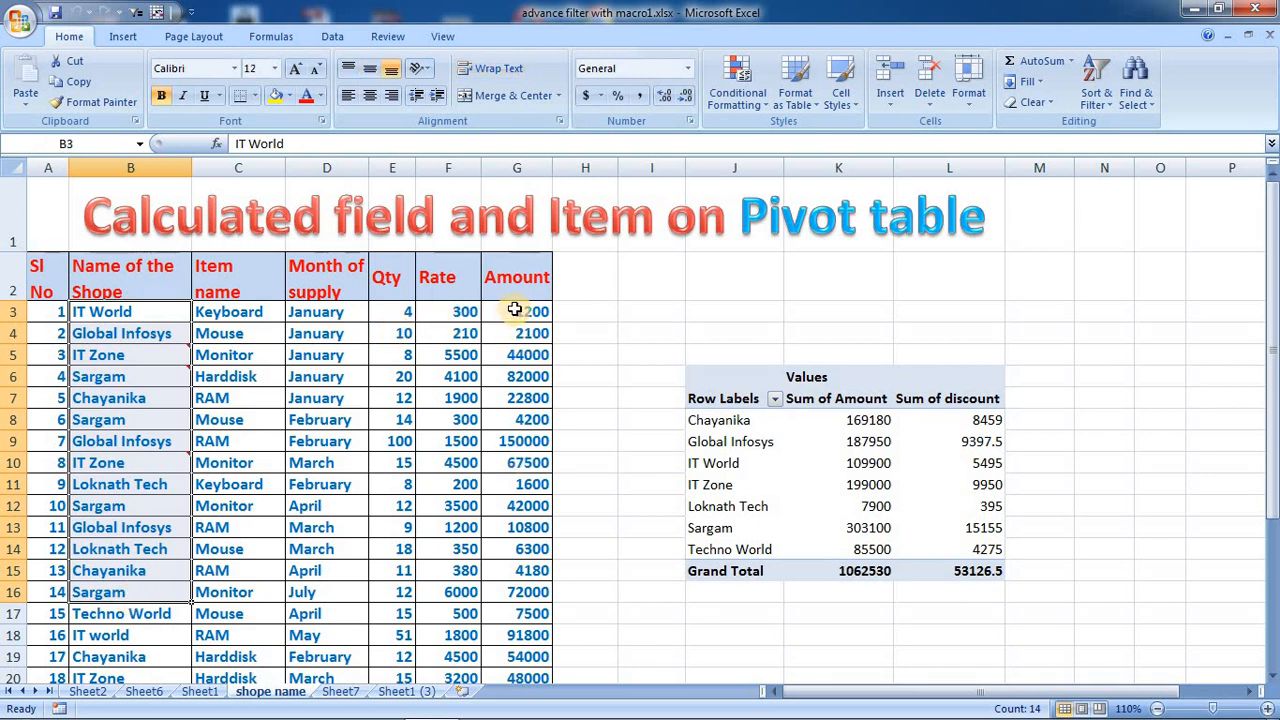
pyautogui.moveTo(240, 314); pyautogui.dragTo(245, 527)
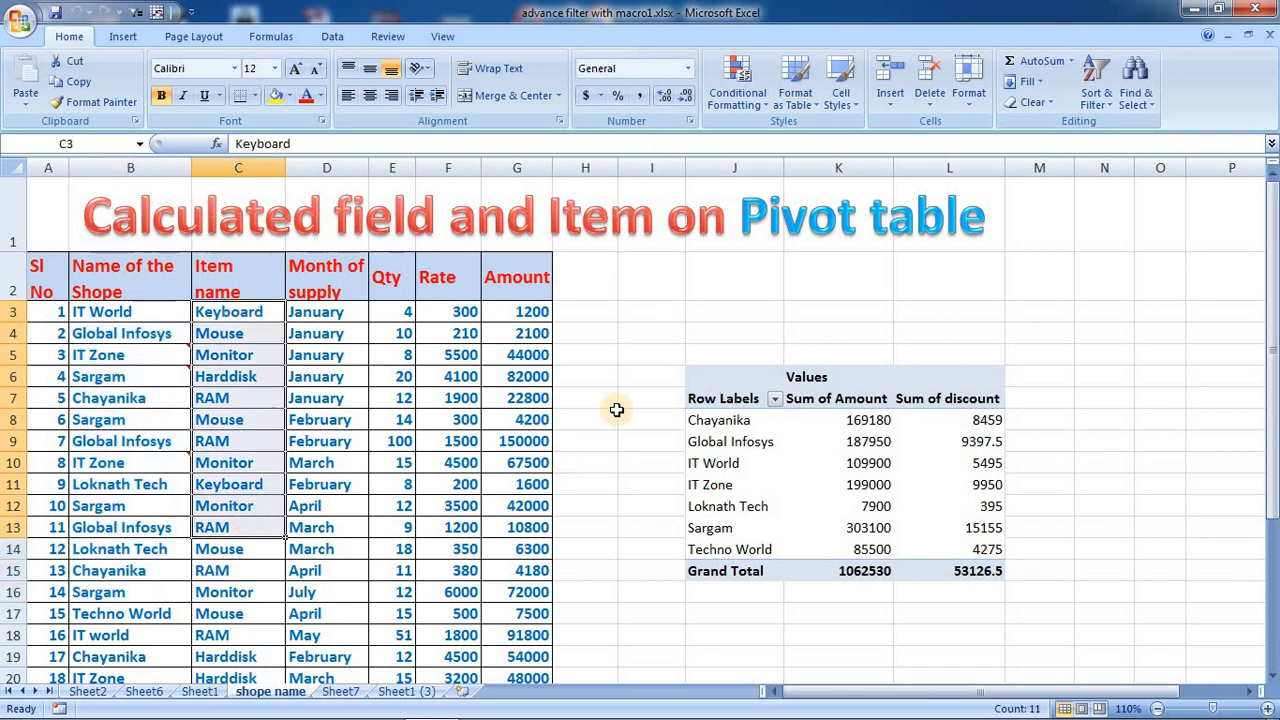
pyautogui.moveTo(512, 311); pyautogui.dragTo(500, 506)
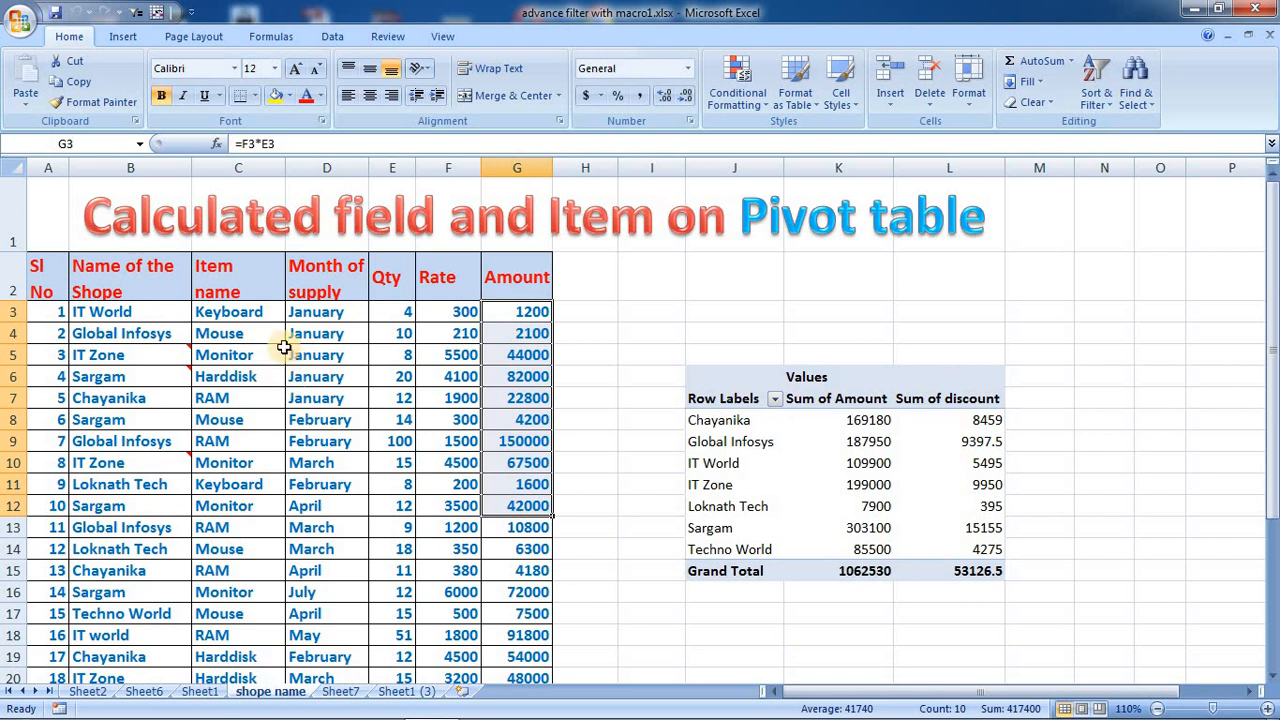
pyautogui.click(278, 356)
pyautogui.click(523, 318)
pyautogui.moveTo(523, 318); pyautogui.dragTo(517, 572)
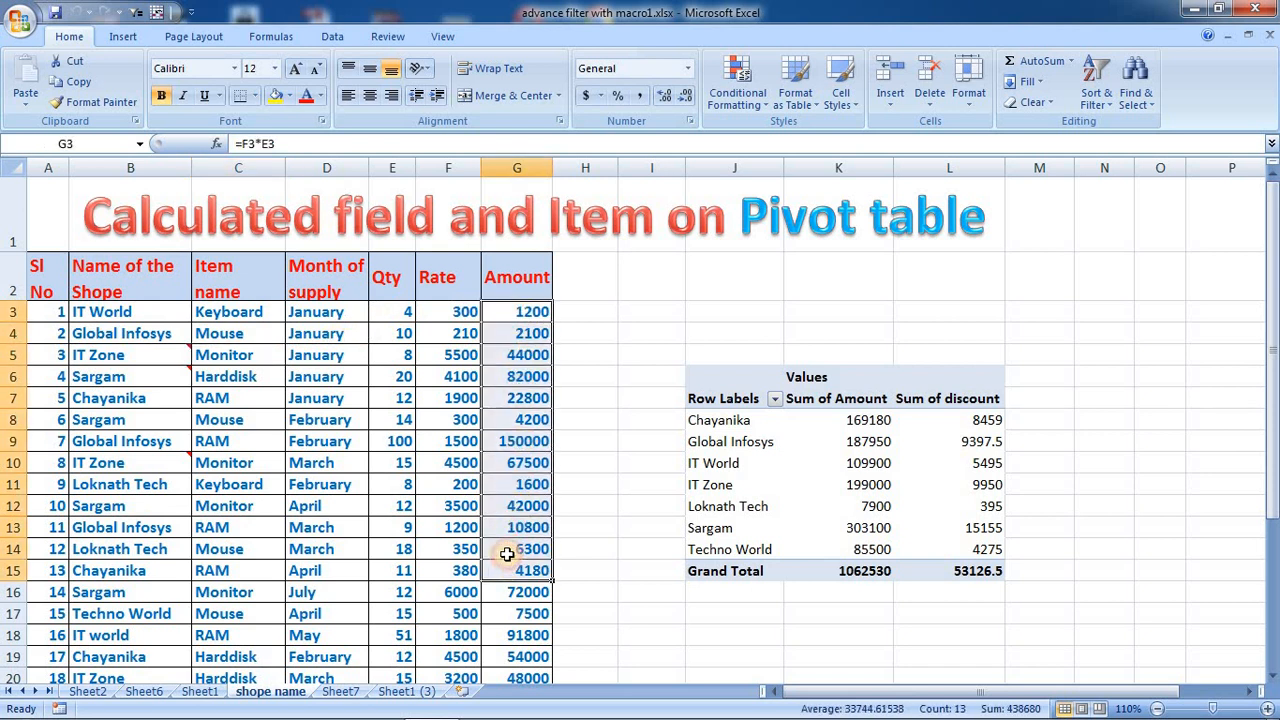
pyautogui.click(580, 286)
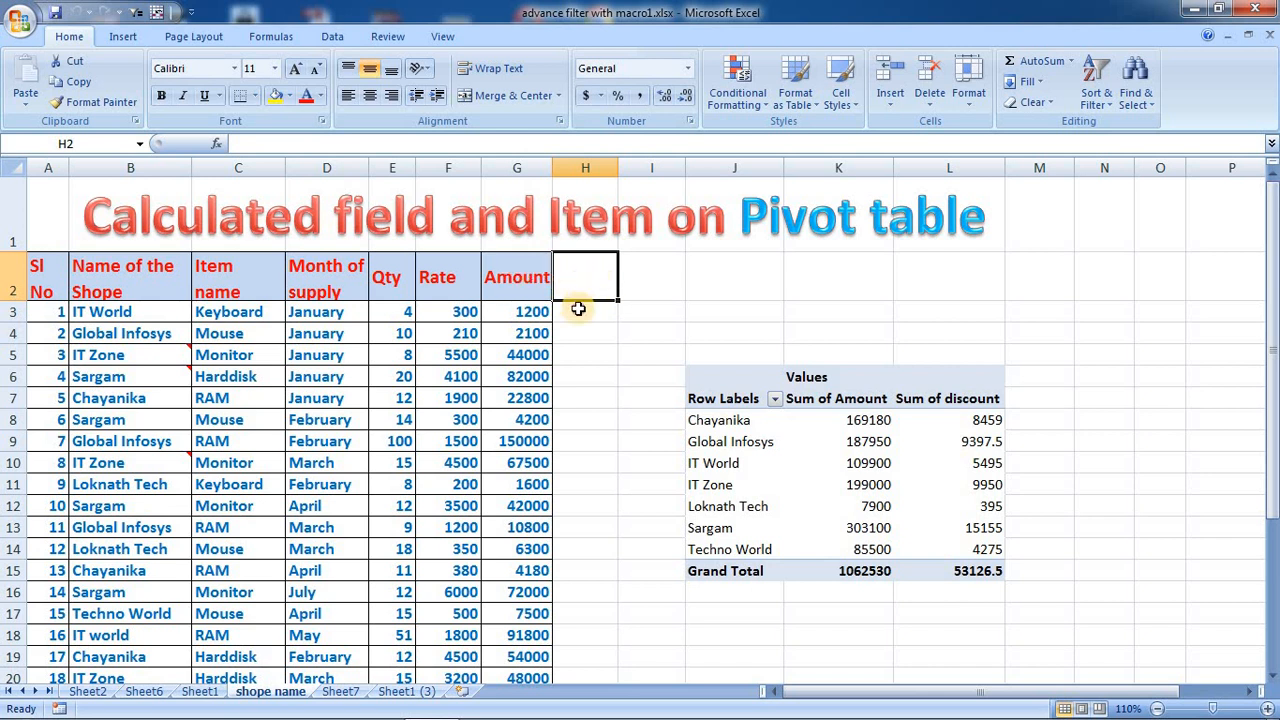
pyautogui.moveTo(580, 305); pyautogui.dragTo(570, 583)
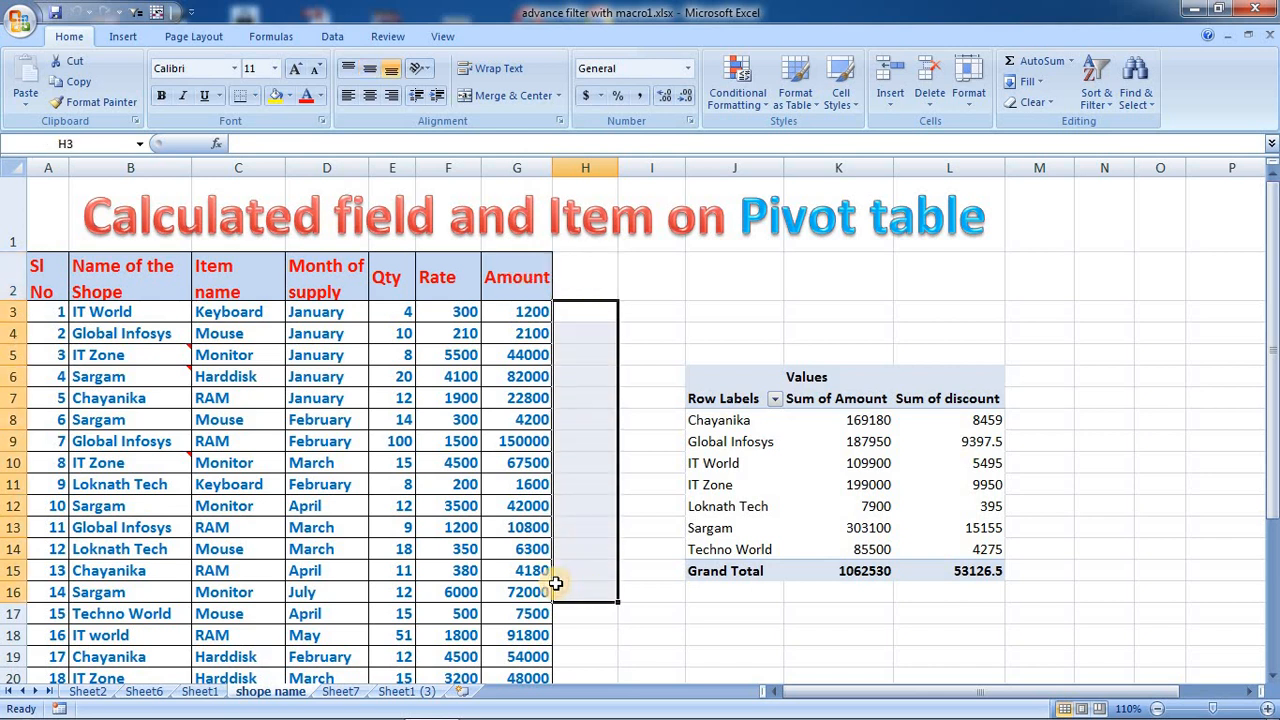
pyautogui.click(600, 280)
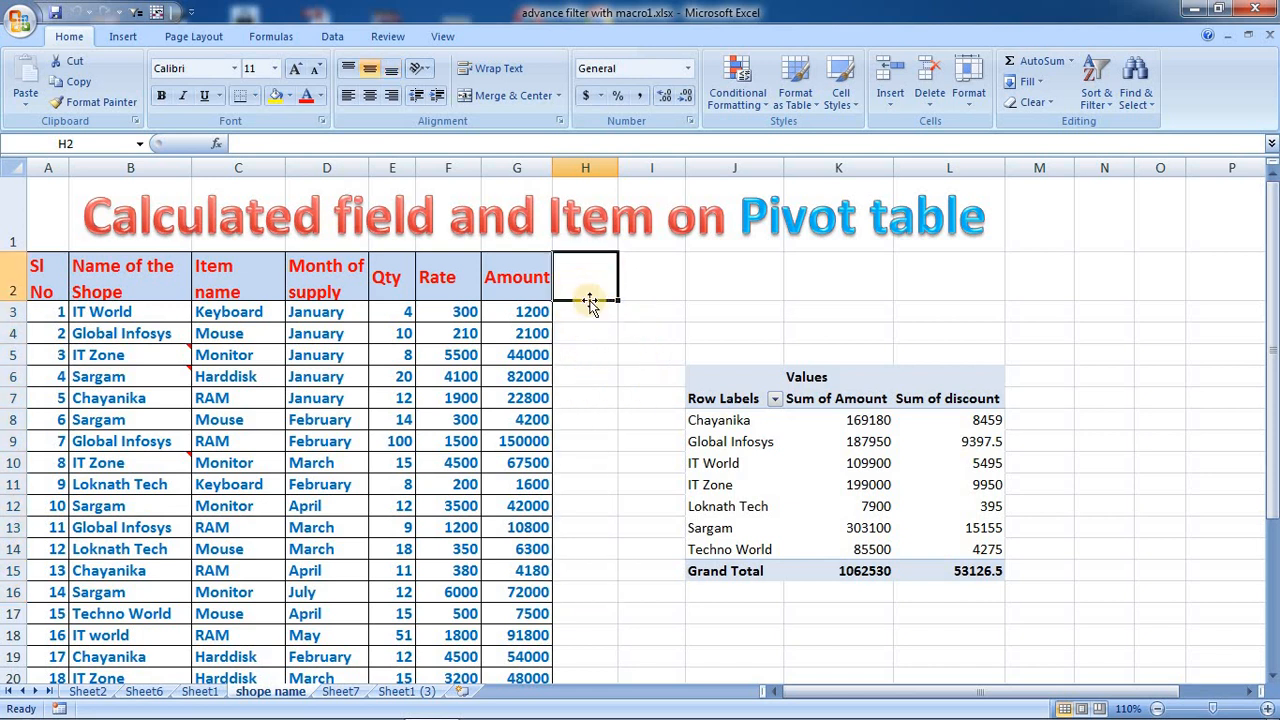
pyautogui.moveTo(586, 314); pyautogui.dragTo(585, 595)
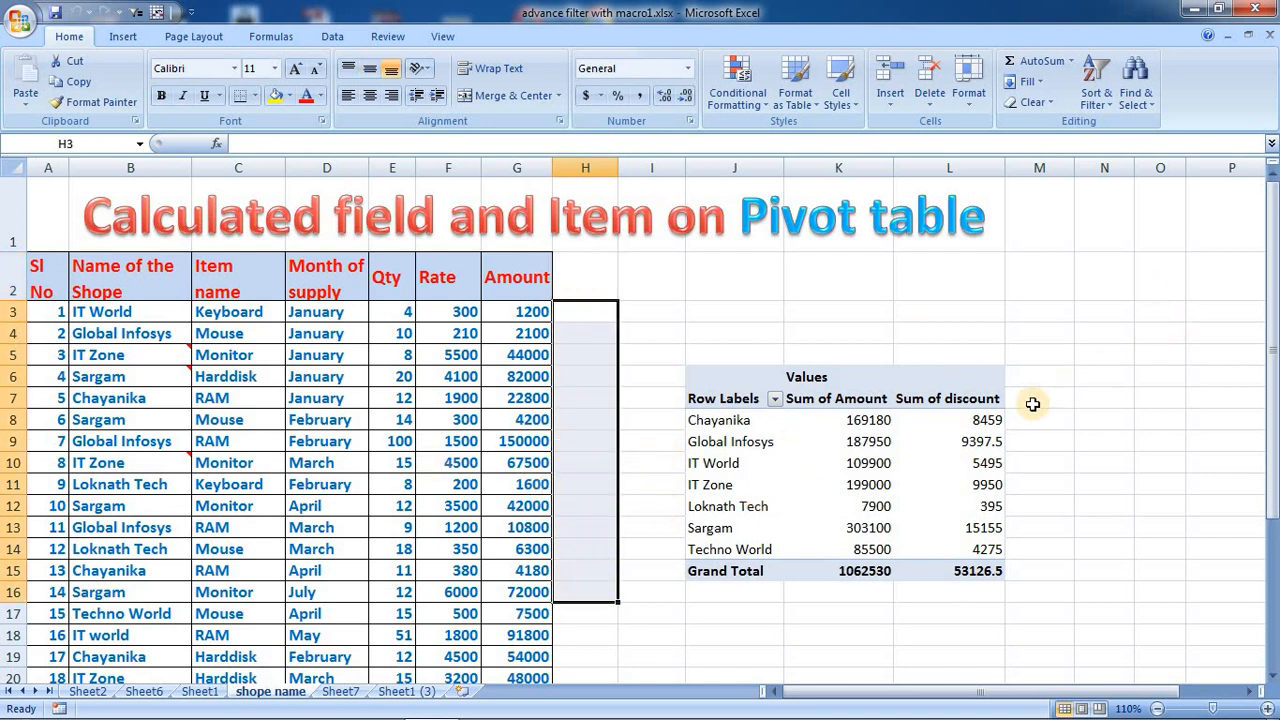
# Examine the existing PivotTable's shop names with their Sum of Amount and Sum of discount values
pyautogui.click(850, 443)
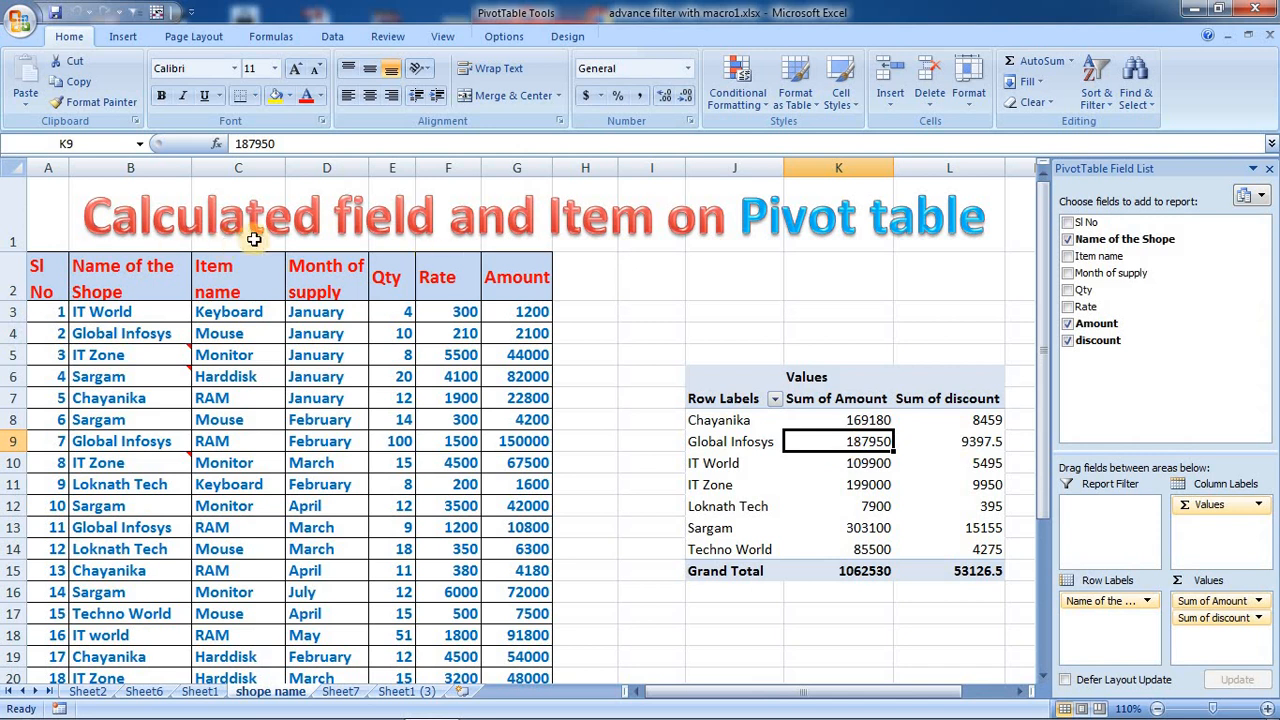
pyautogui.click(717, 420)
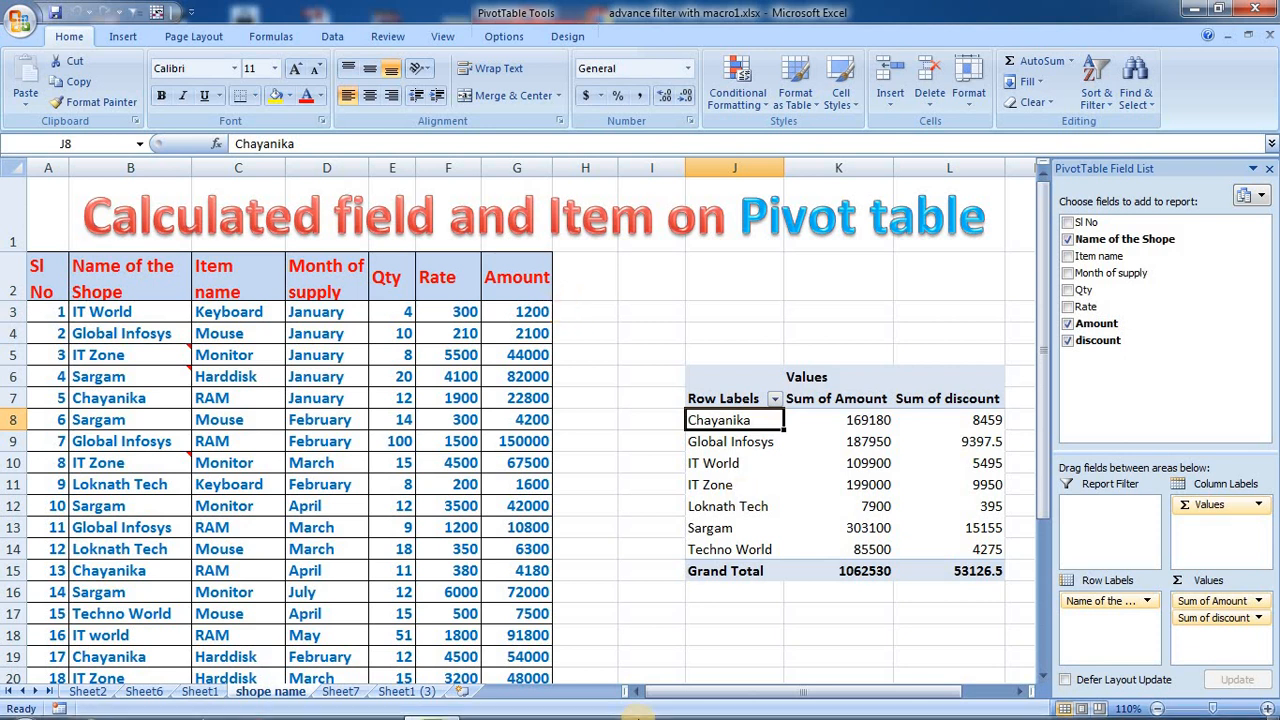
pyautogui.click(932, 400)
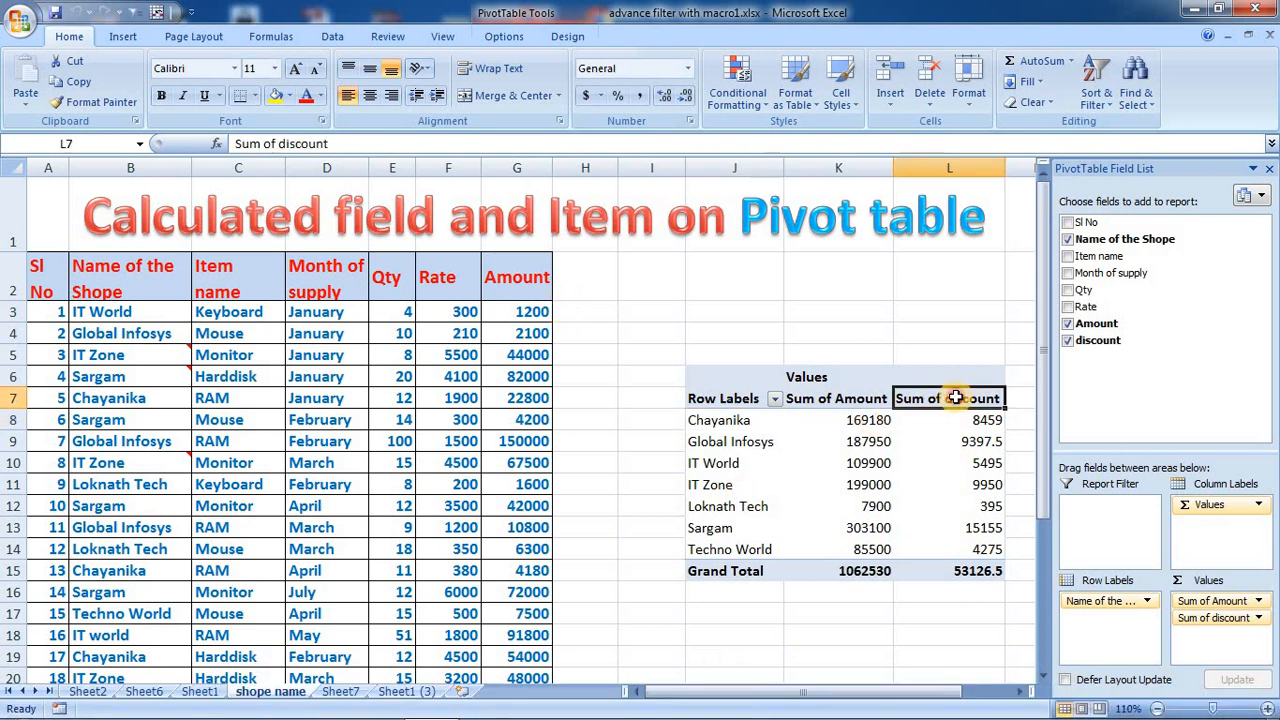
pyautogui.moveTo(520, 274); pyautogui.dragTo(570, 598)
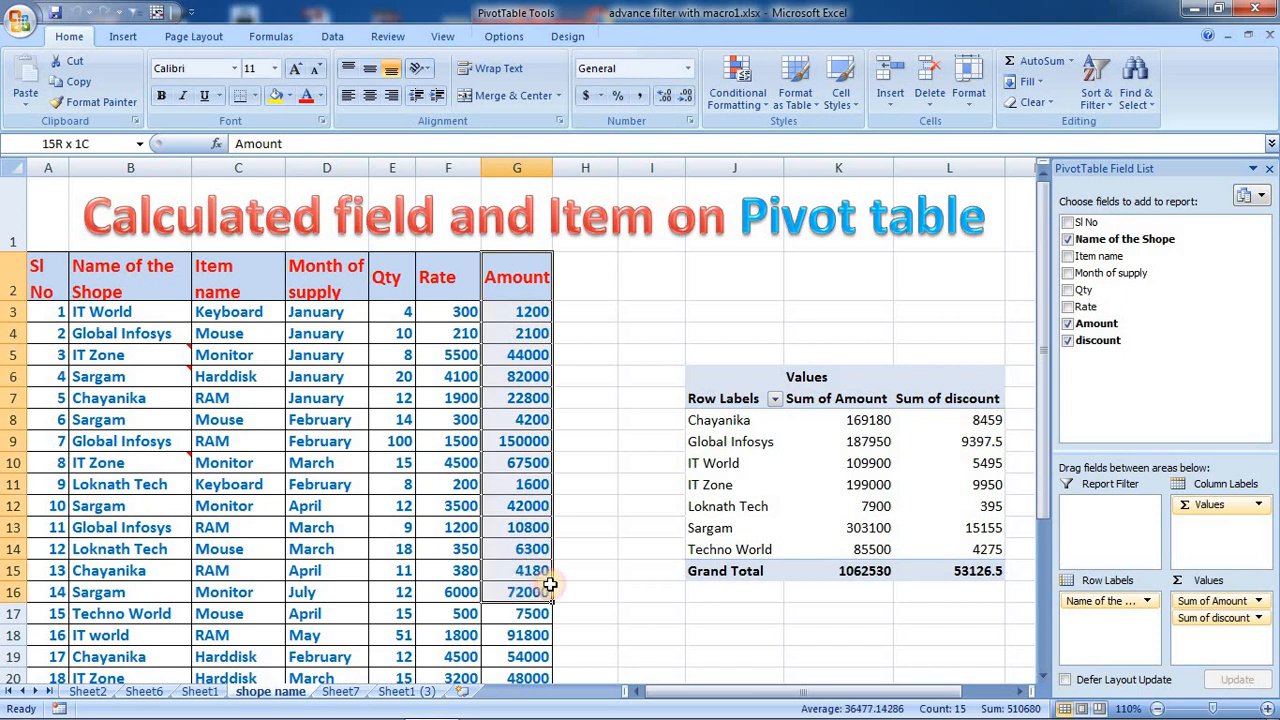
pyautogui.moveTo(737, 418); pyautogui.dragTo(832, 545)
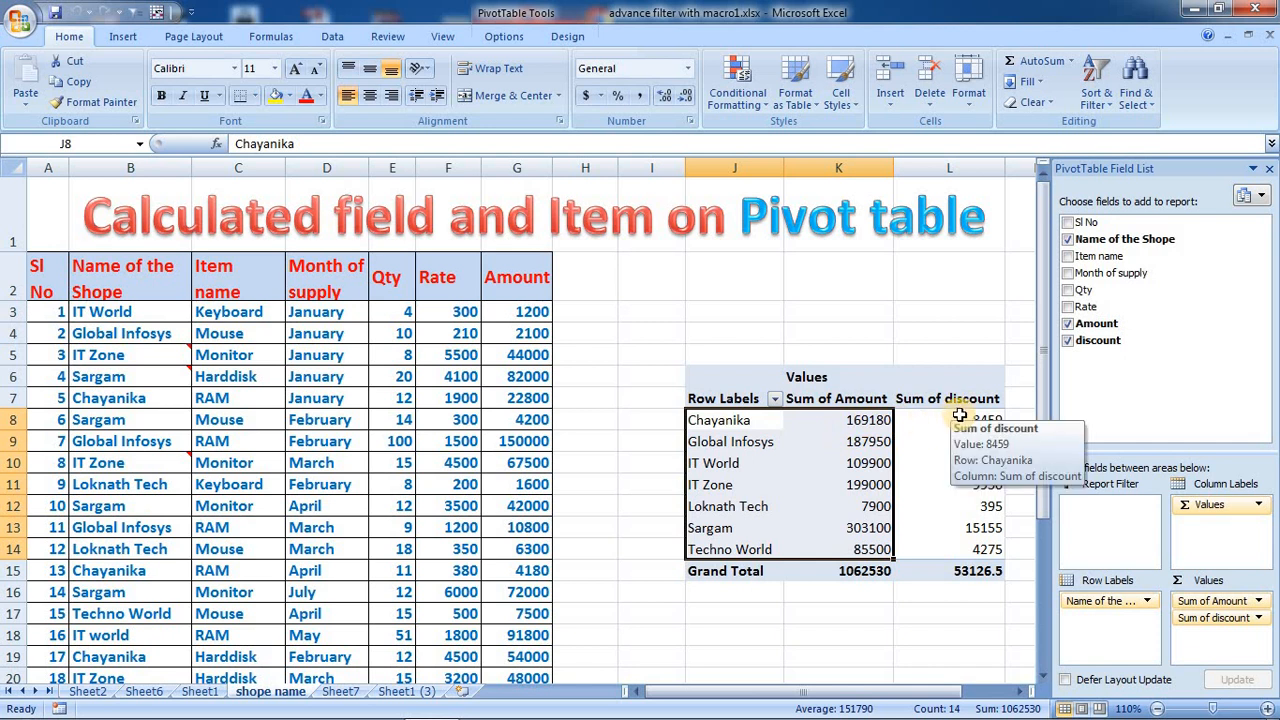
pyautogui.moveTo(978, 414); pyautogui.dragTo(963, 545)
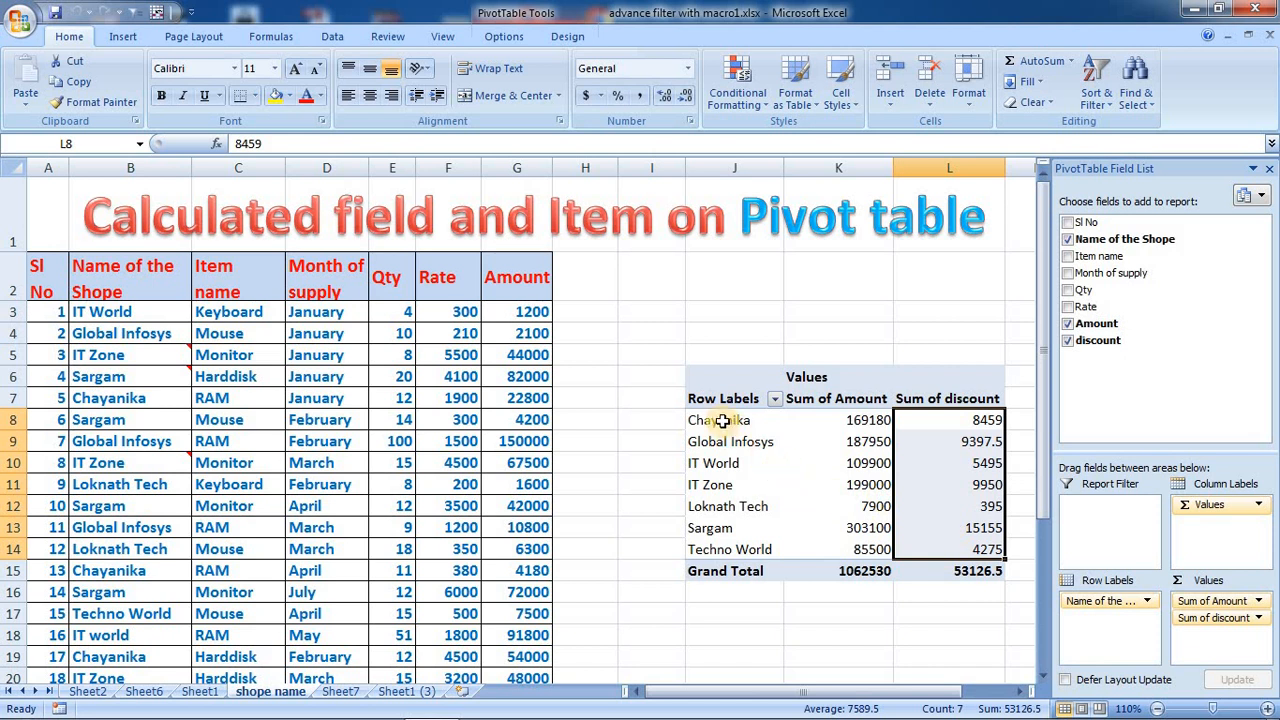
pyautogui.moveTo(722, 420); pyautogui.dragTo(935, 550)
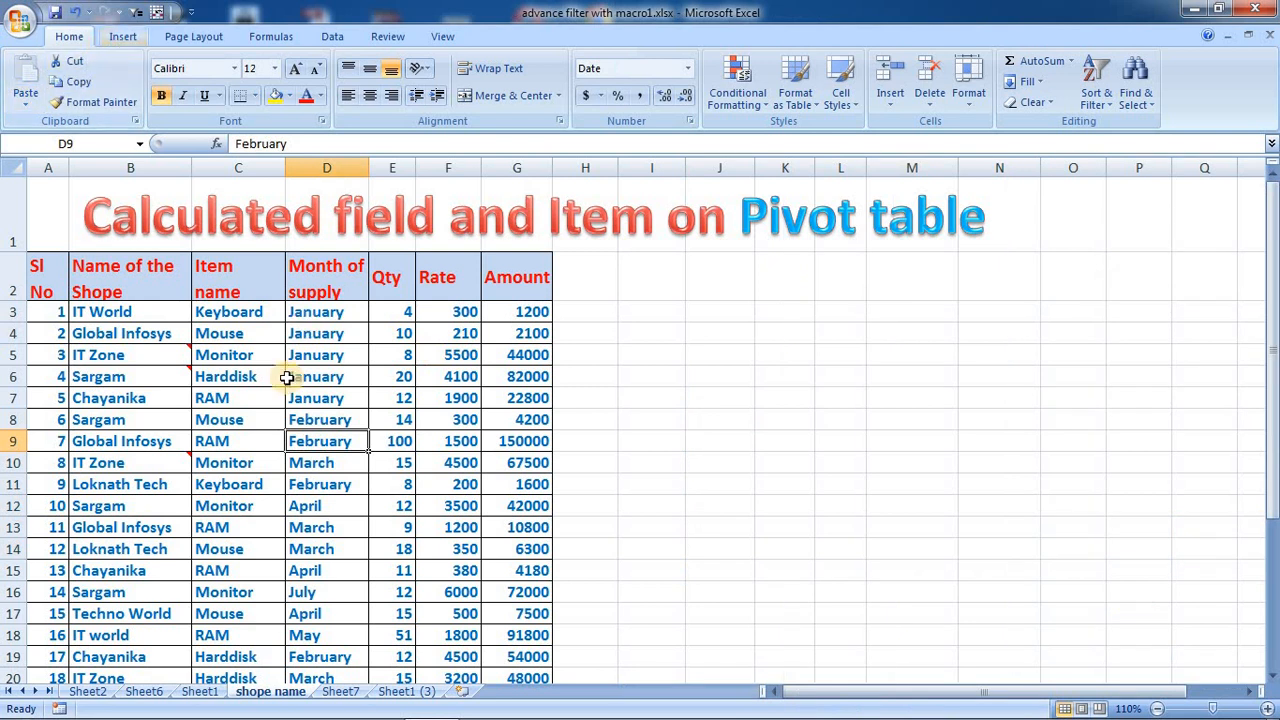
# Insert a PivotTable from the range A2:G33 on the existing worksheet, in the empty cells beside the data starting at row 7
pyautogui.click(262, 390)
pyautogui.click(123, 36)
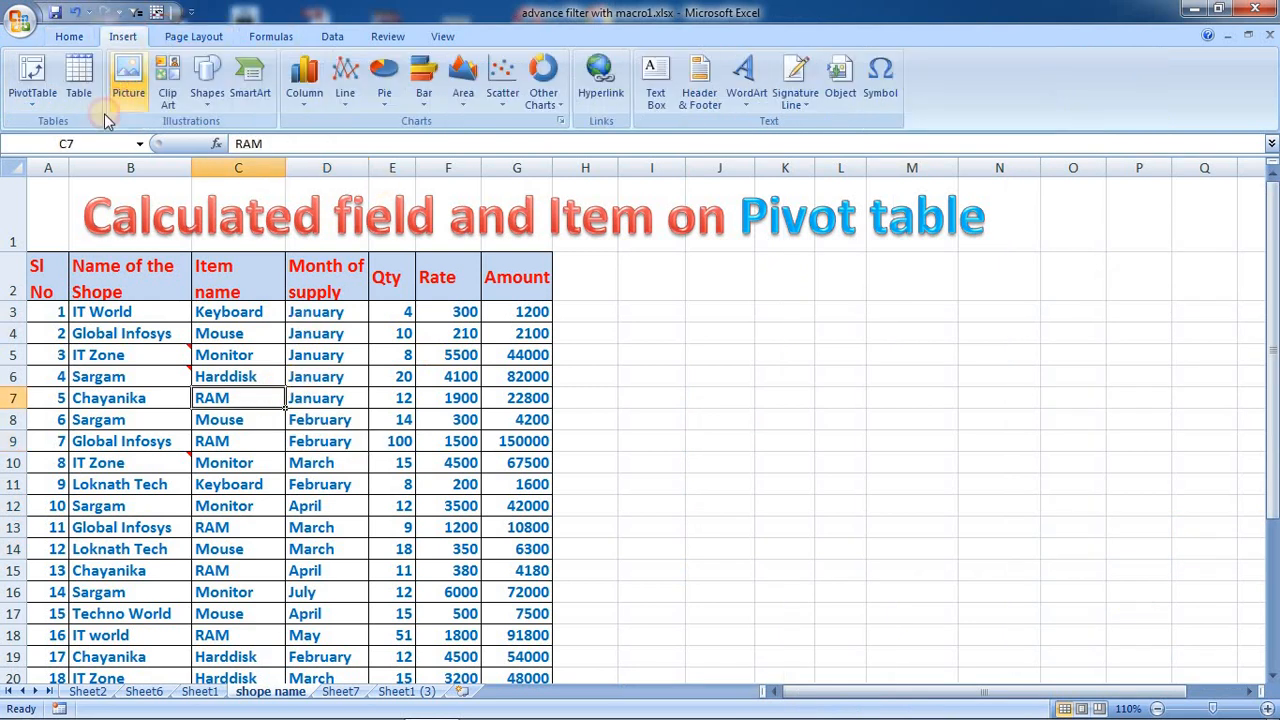
pyautogui.click(40, 86)
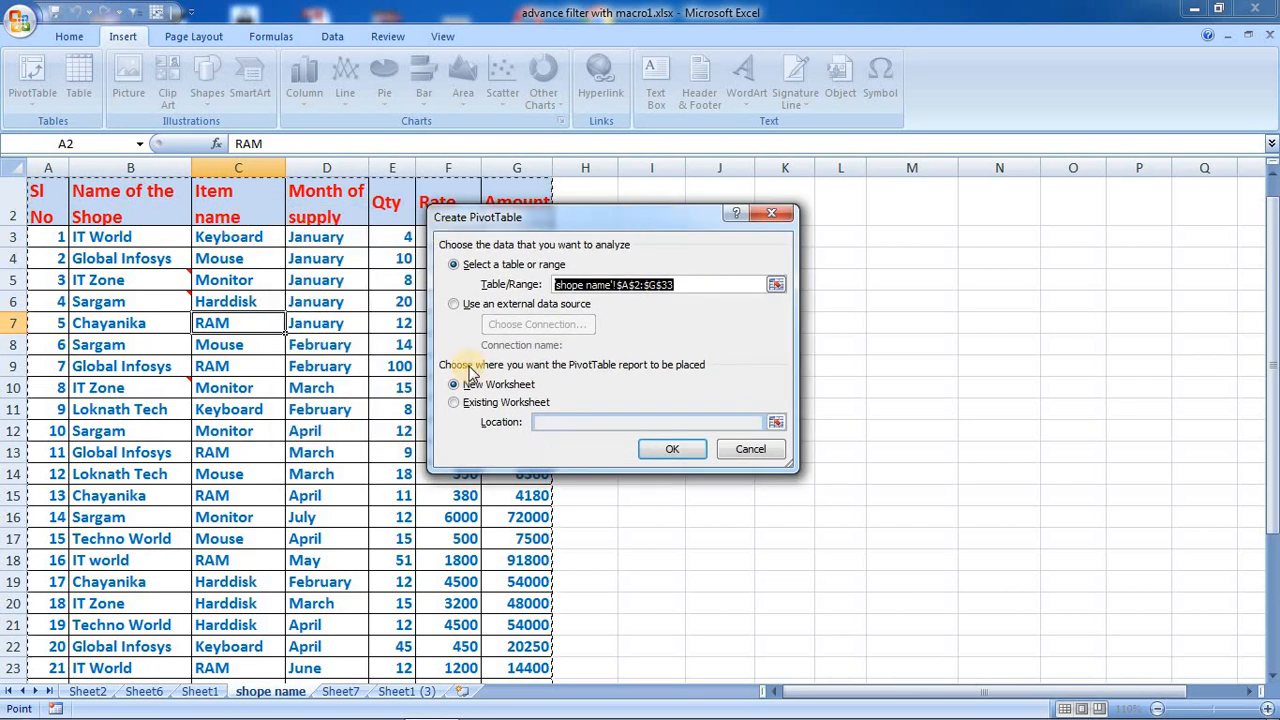
pyautogui.click(488, 404)
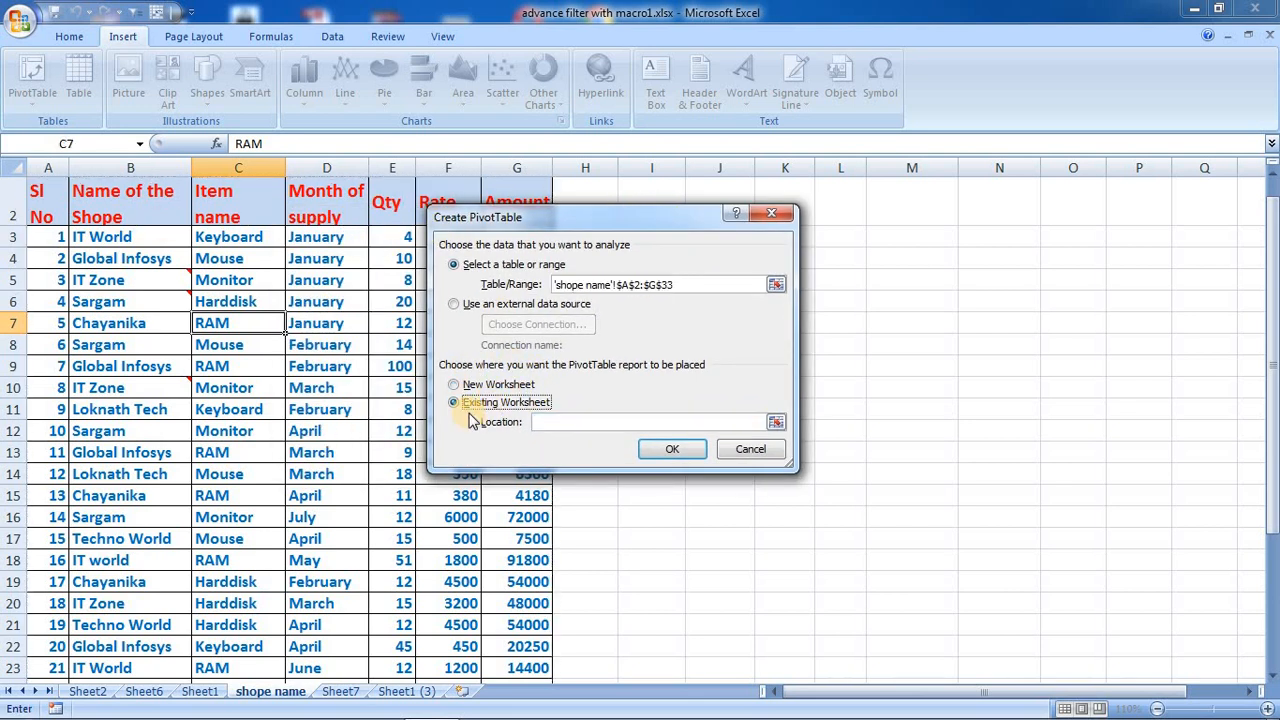
pyautogui.click(561, 423)
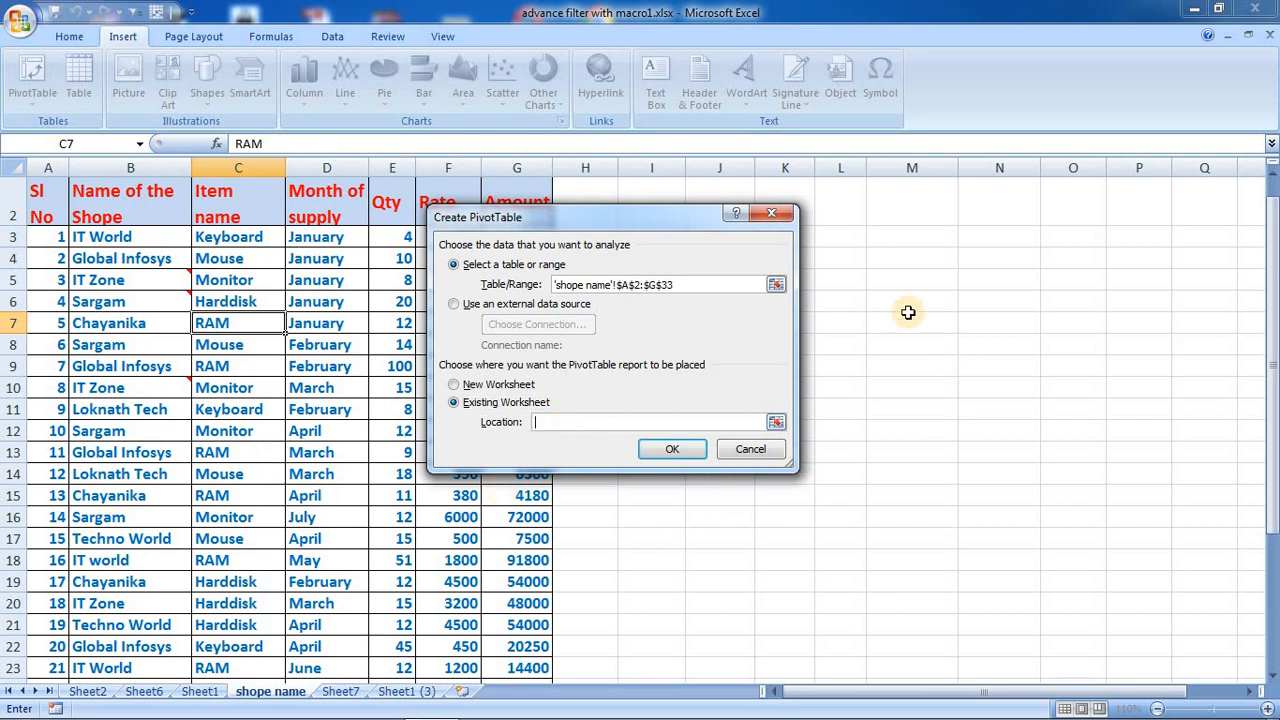
pyautogui.moveTo(855, 325); pyautogui.dragTo(975, 375)
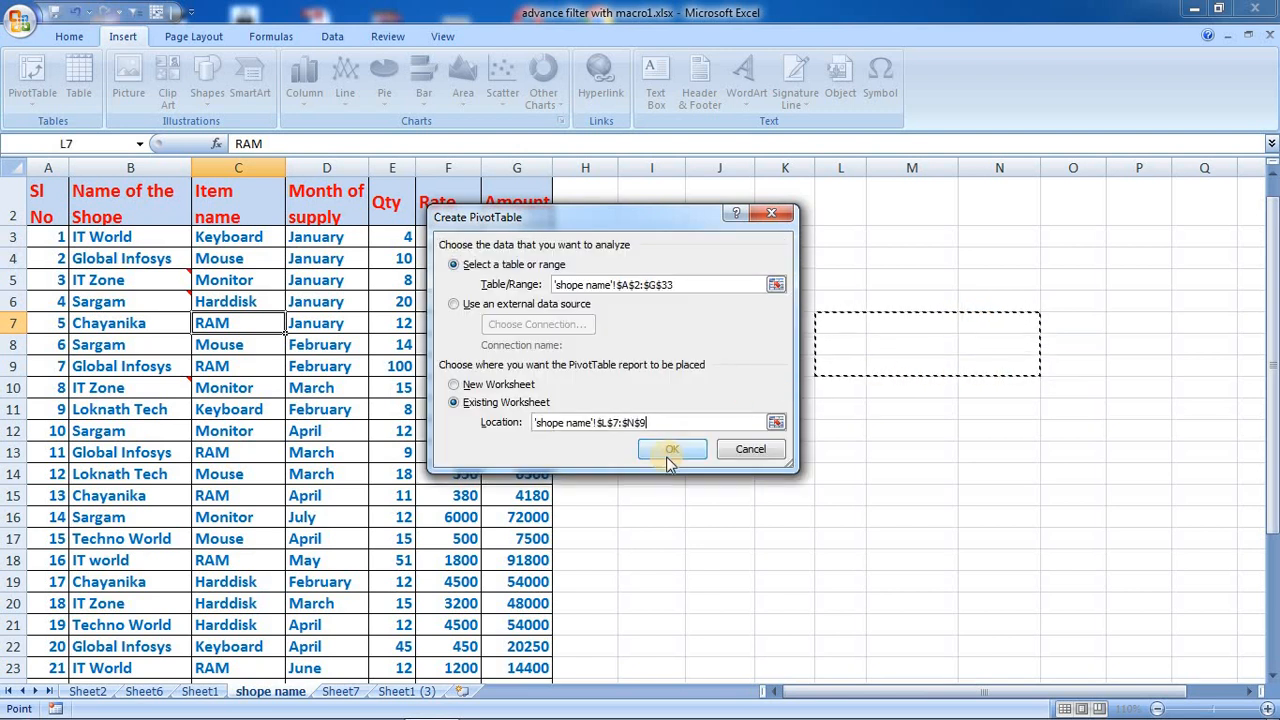
pyautogui.click(671, 453)
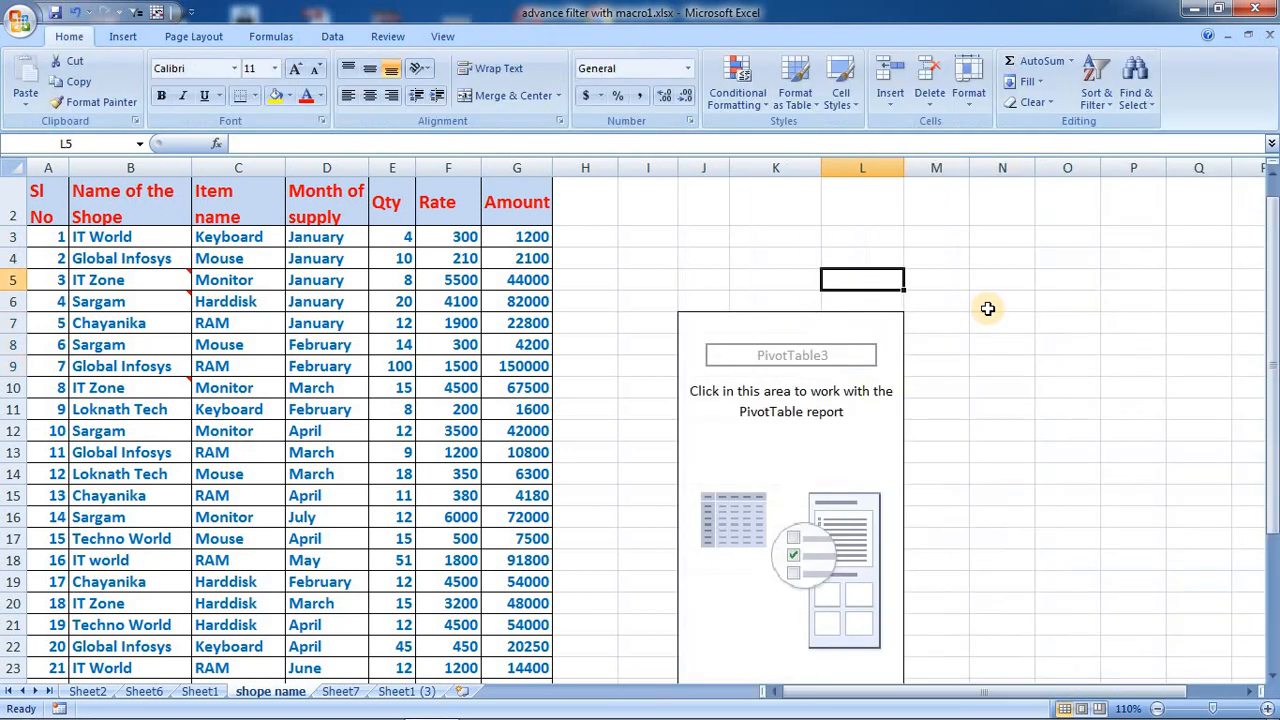
# Lay out the new PivotTable with Name of the Shope as row labels and Amount as the summed values
pyautogui.click(776, 452)
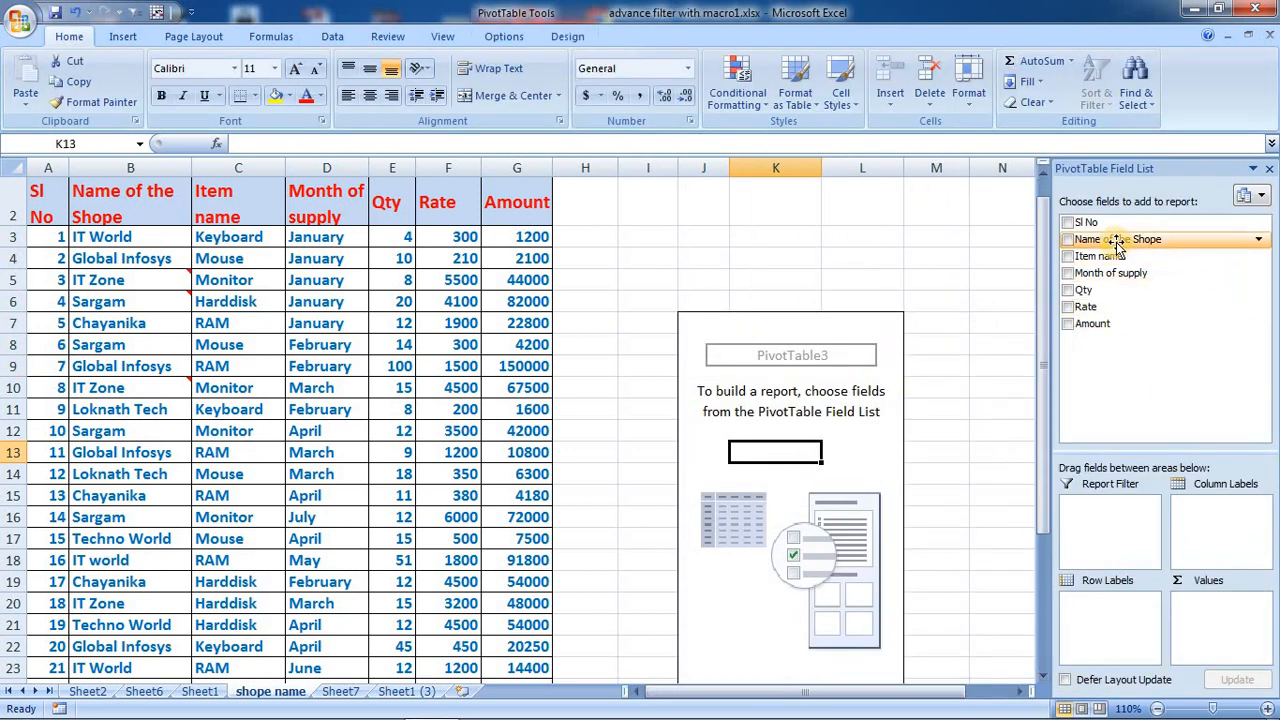
pyautogui.moveTo(1116, 246); pyautogui.dragTo(1118, 605)
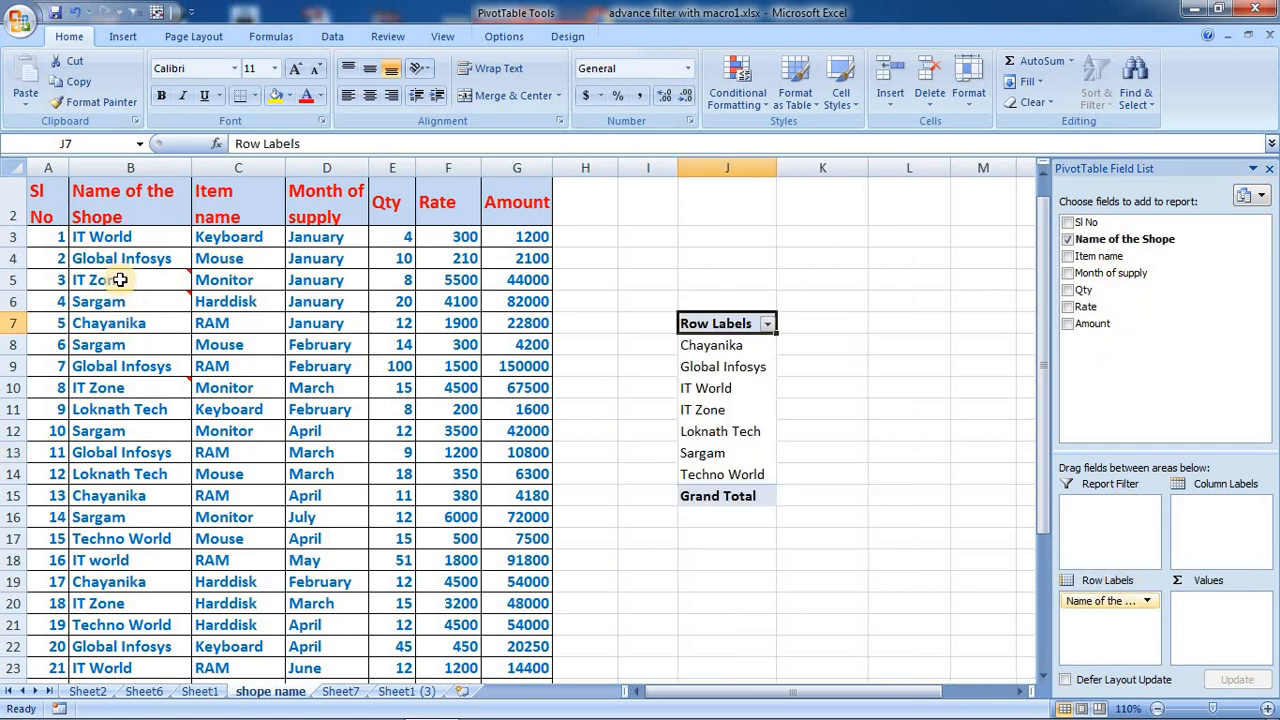
pyautogui.moveTo(103, 240); pyautogui.dragTo(110, 495)
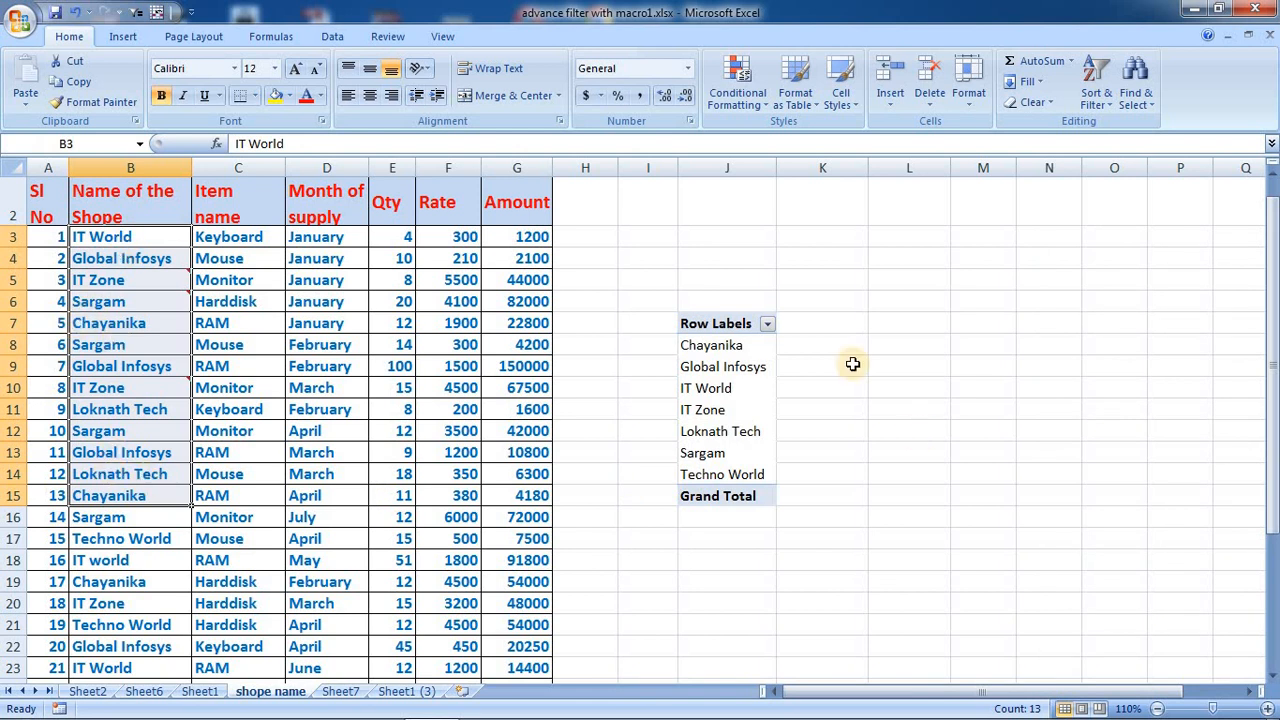
pyautogui.click(732, 388)
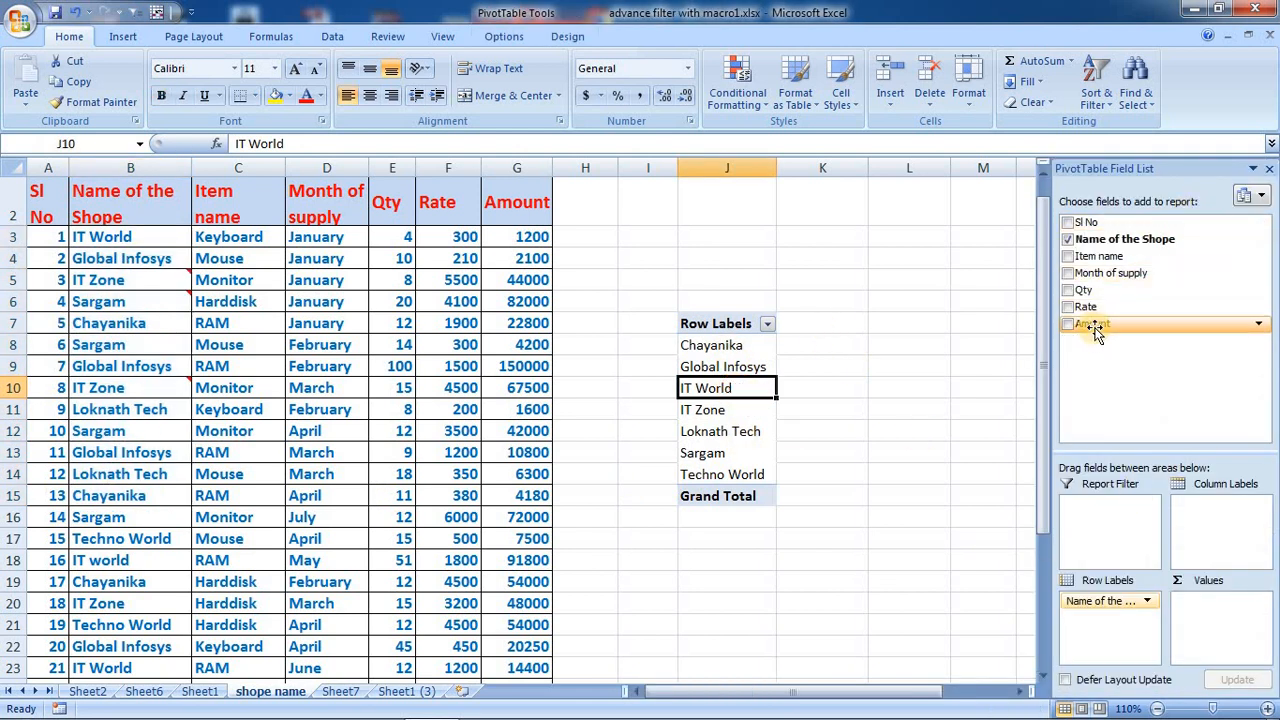
pyautogui.moveTo(1165, 323); pyautogui.dragTo(1203, 612)
# Apply all borders to the PivotTable's shop names and amounts in J8:K14
pyautogui.moveTo(724, 345); pyautogui.dragTo(874, 473)
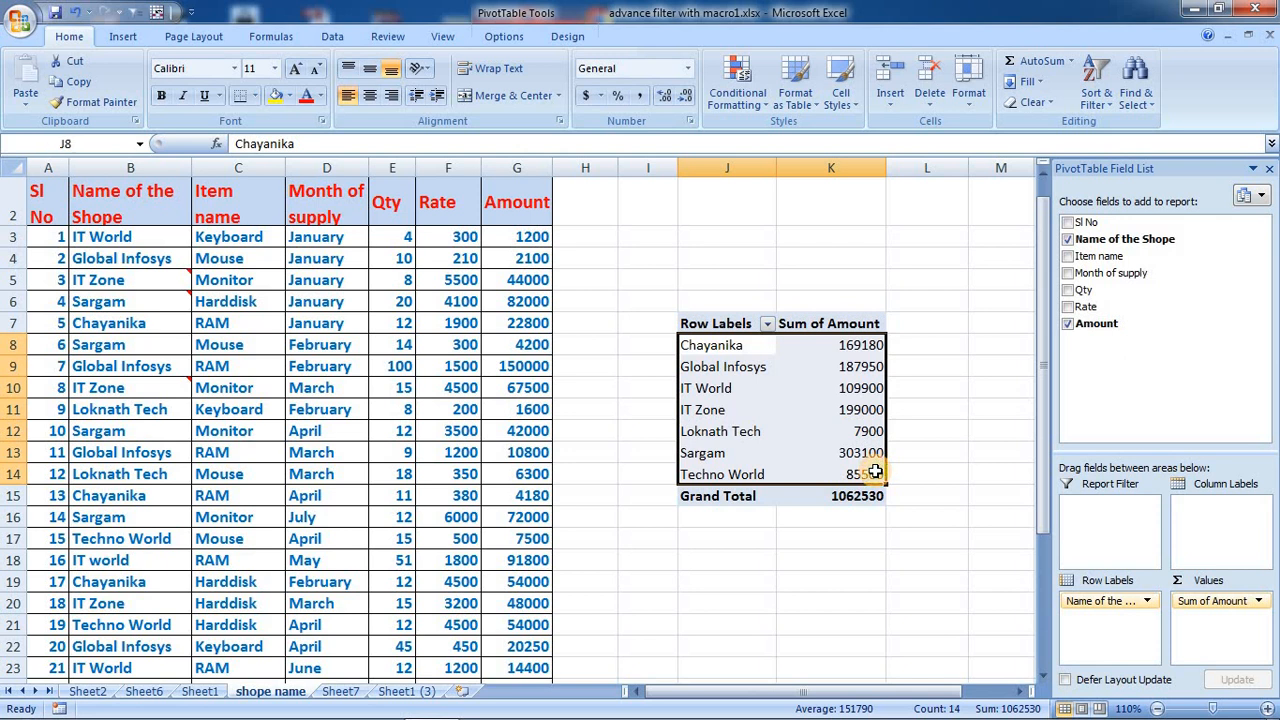
pyautogui.click(254, 100)
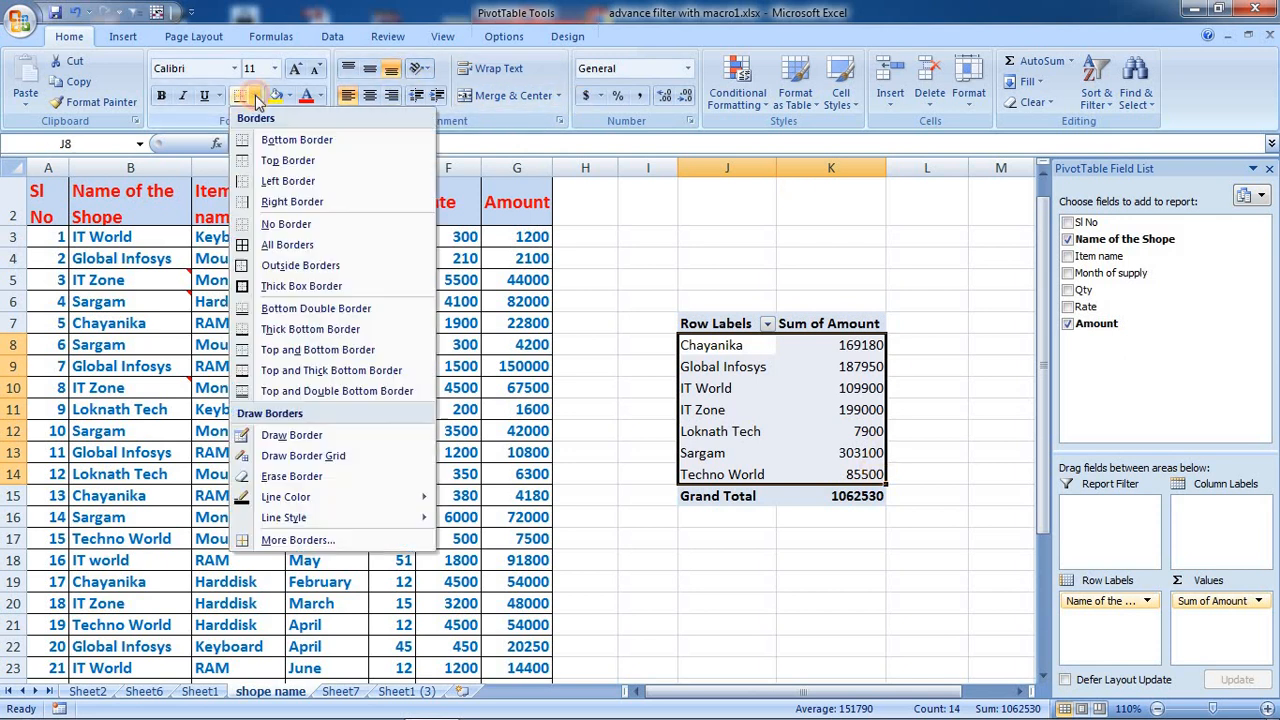
pyautogui.click(280, 266)
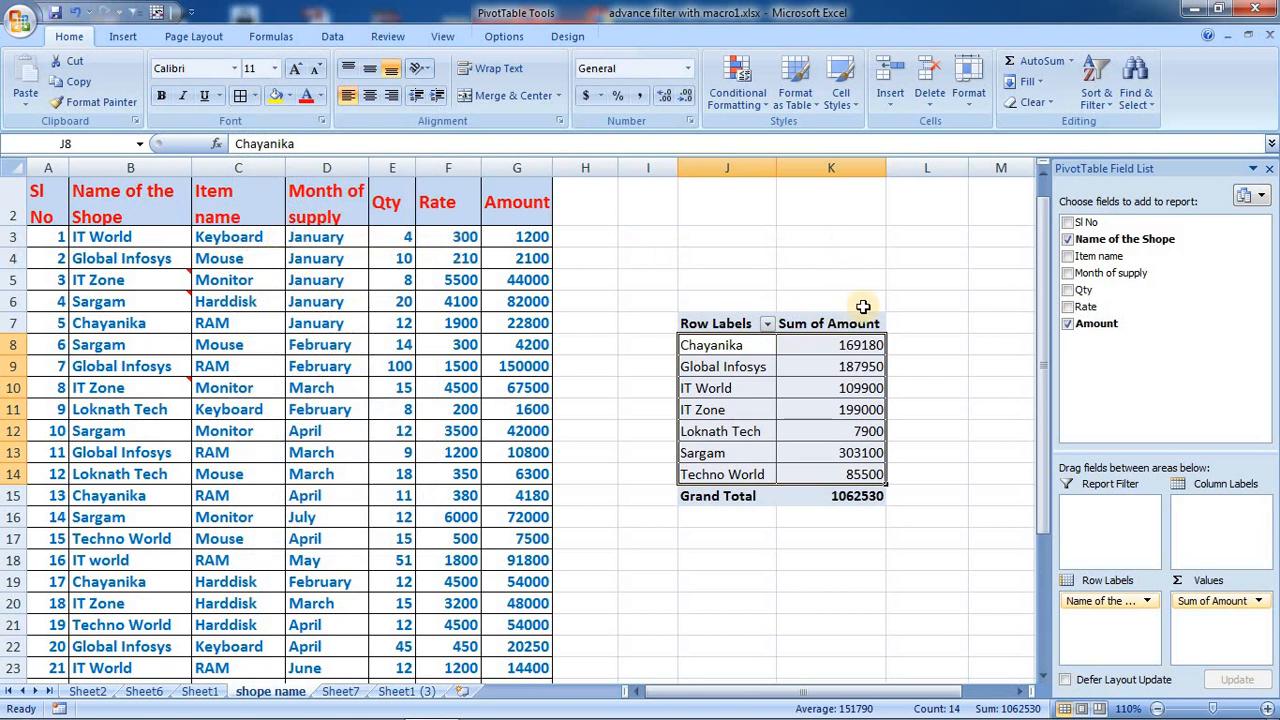
pyautogui.moveTo(819, 350); pyautogui.dragTo(812, 480)
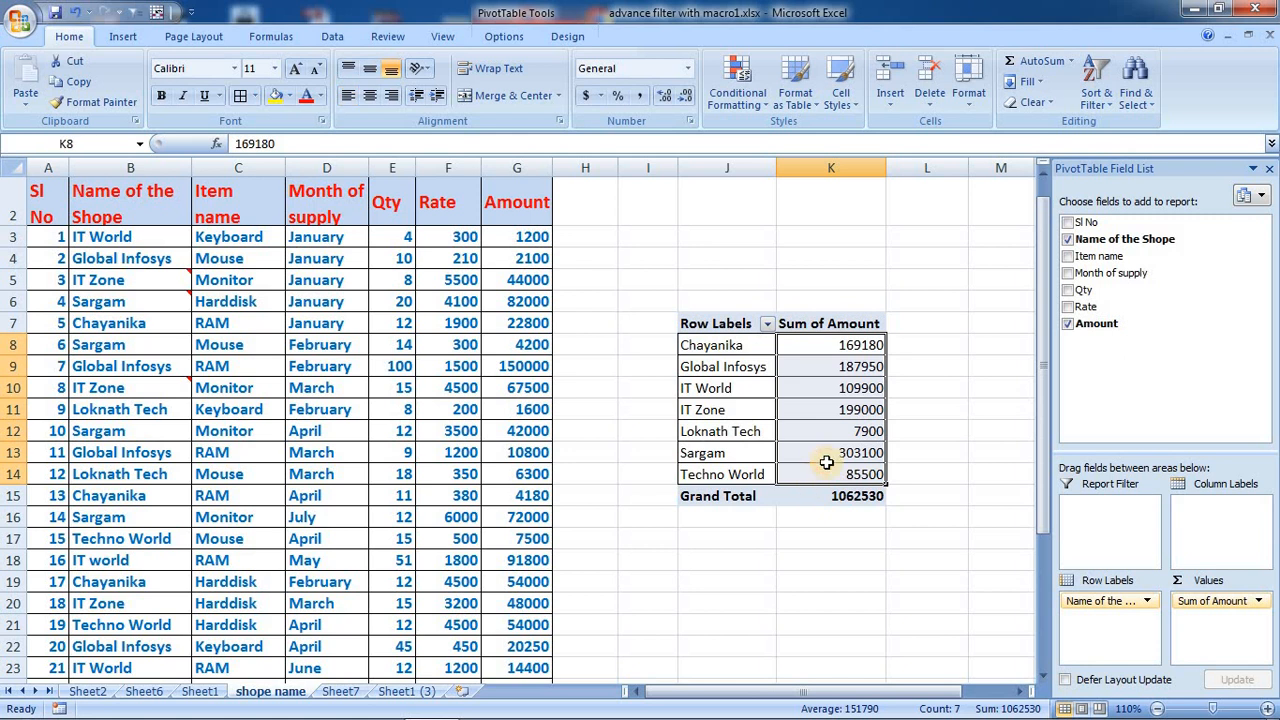
pyautogui.click(926, 325)
pyautogui.click(845, 350)
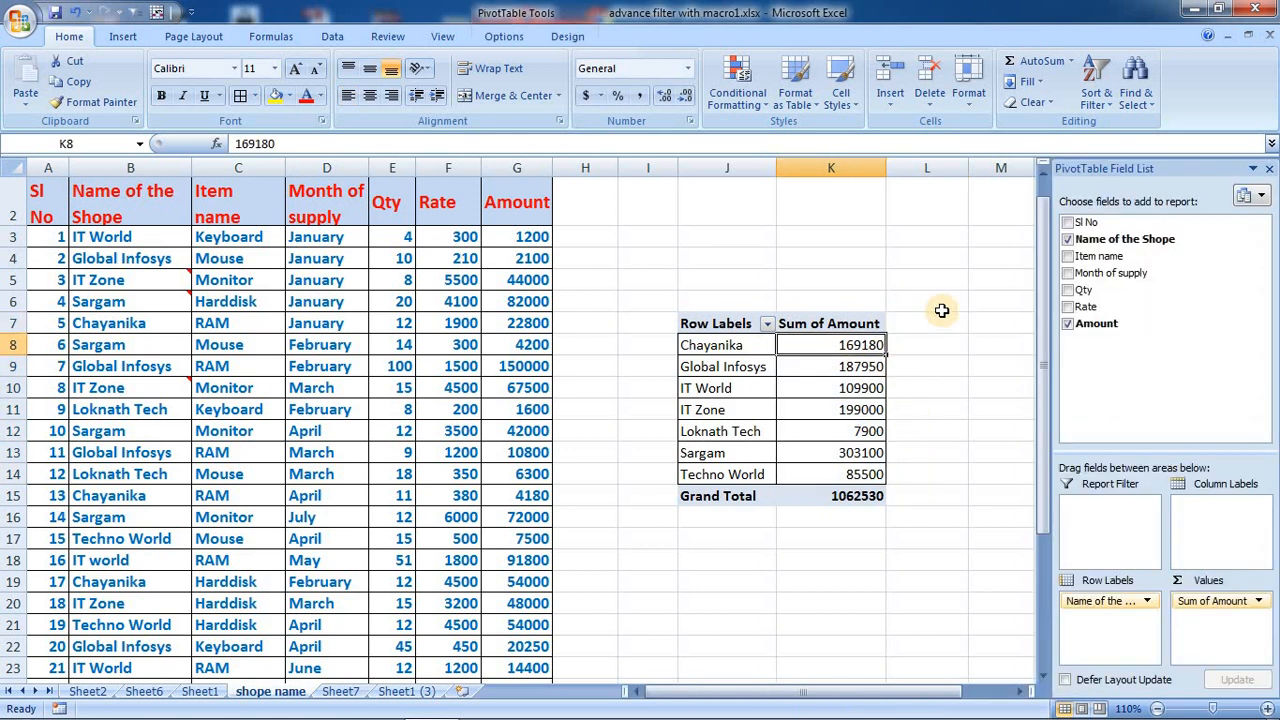
# Add a calculated field named Dicsount to the PivotTable with the formula = Amount*5%
pyautogui.click(876, 414)
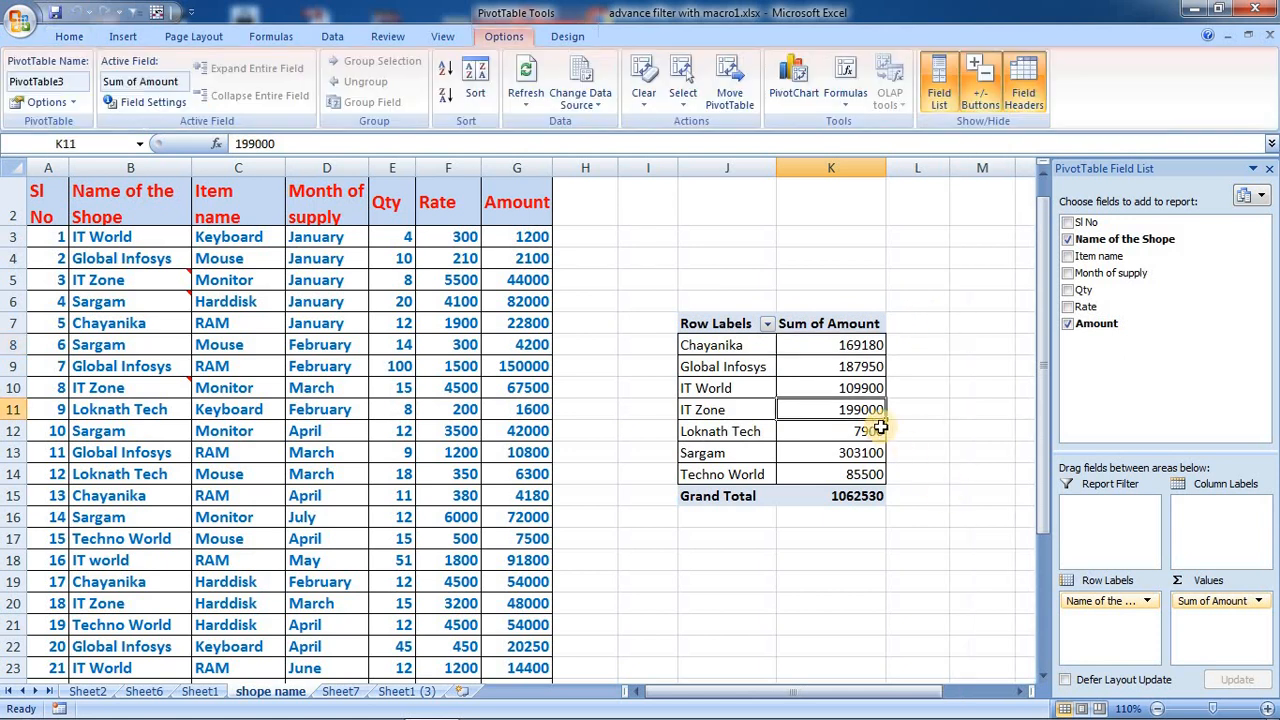
pyautogui.click(860, 368)
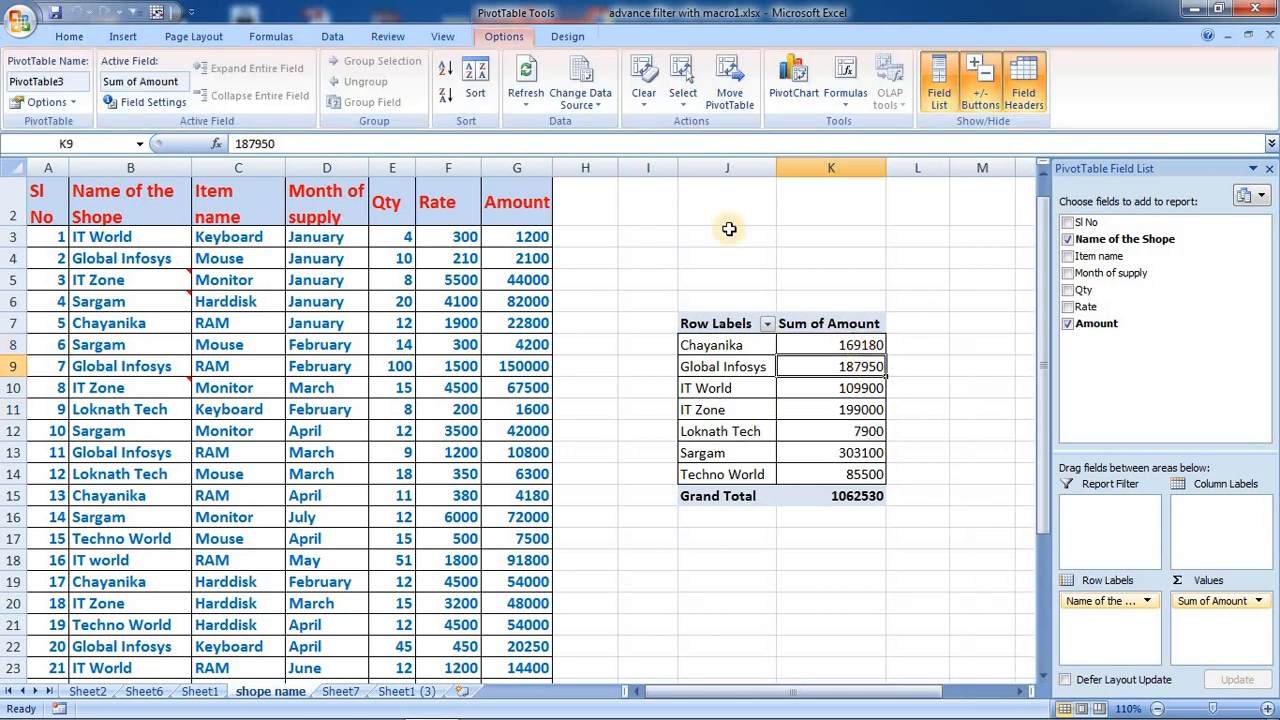
pyautogui.click(854, 108)
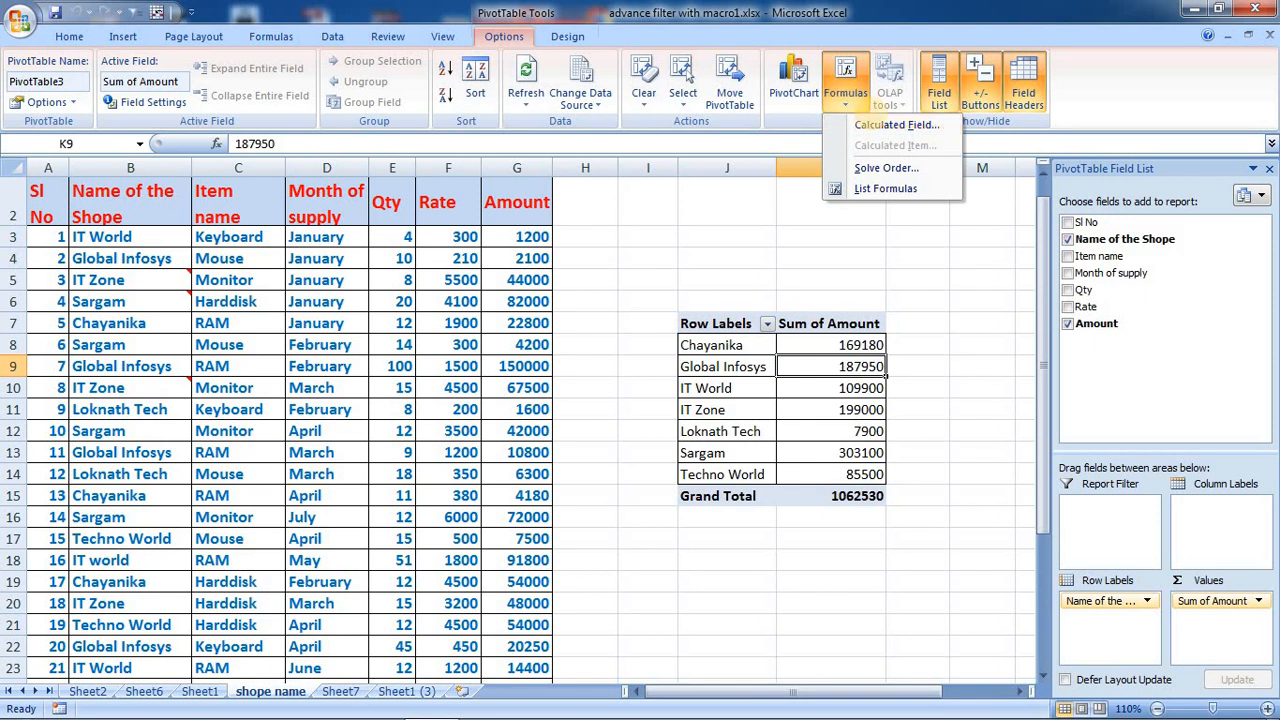
pyautogui.click(882, 126)
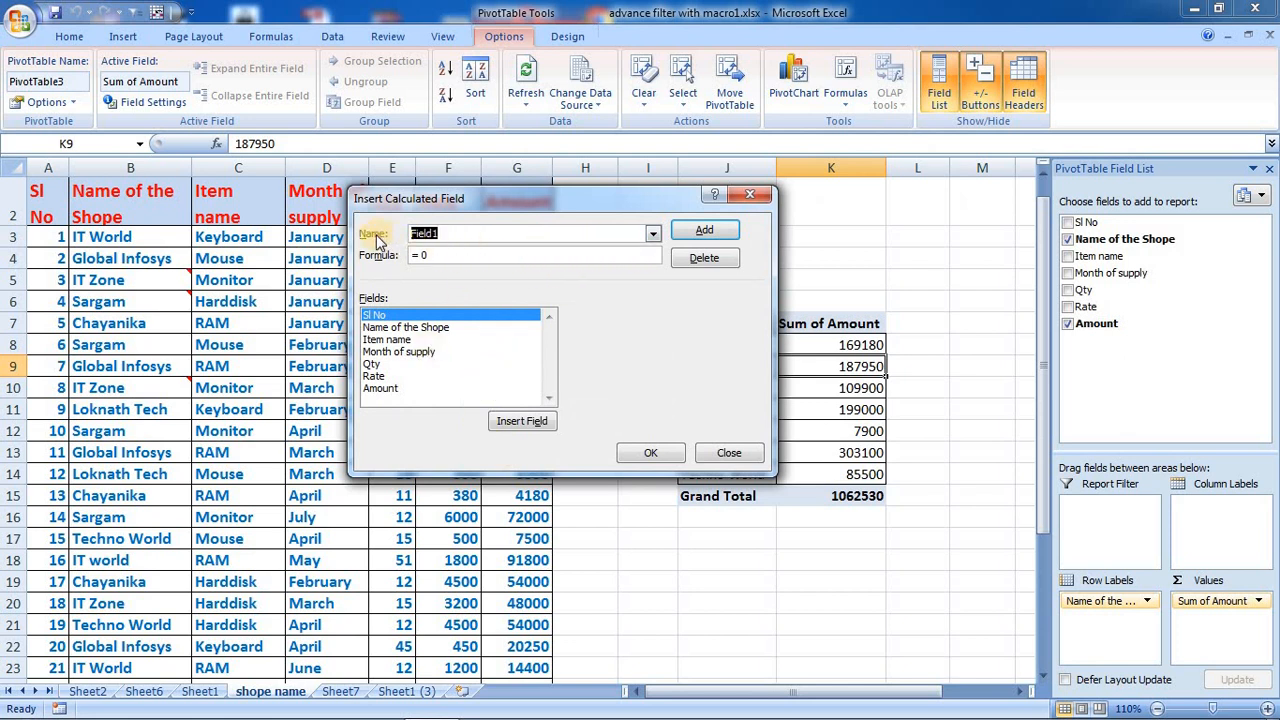
pyautogui.click(455, 233)
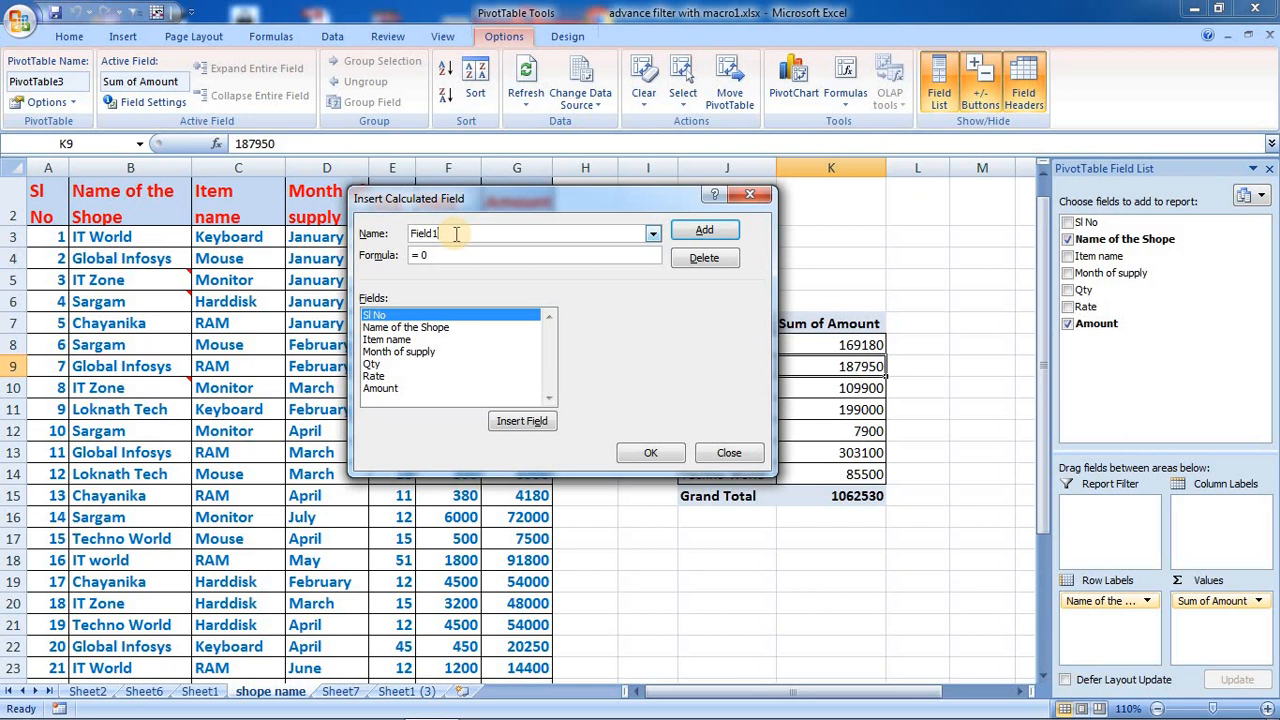
pyautogui.press('BackSpace')
pyautogui.press('BackSpace')
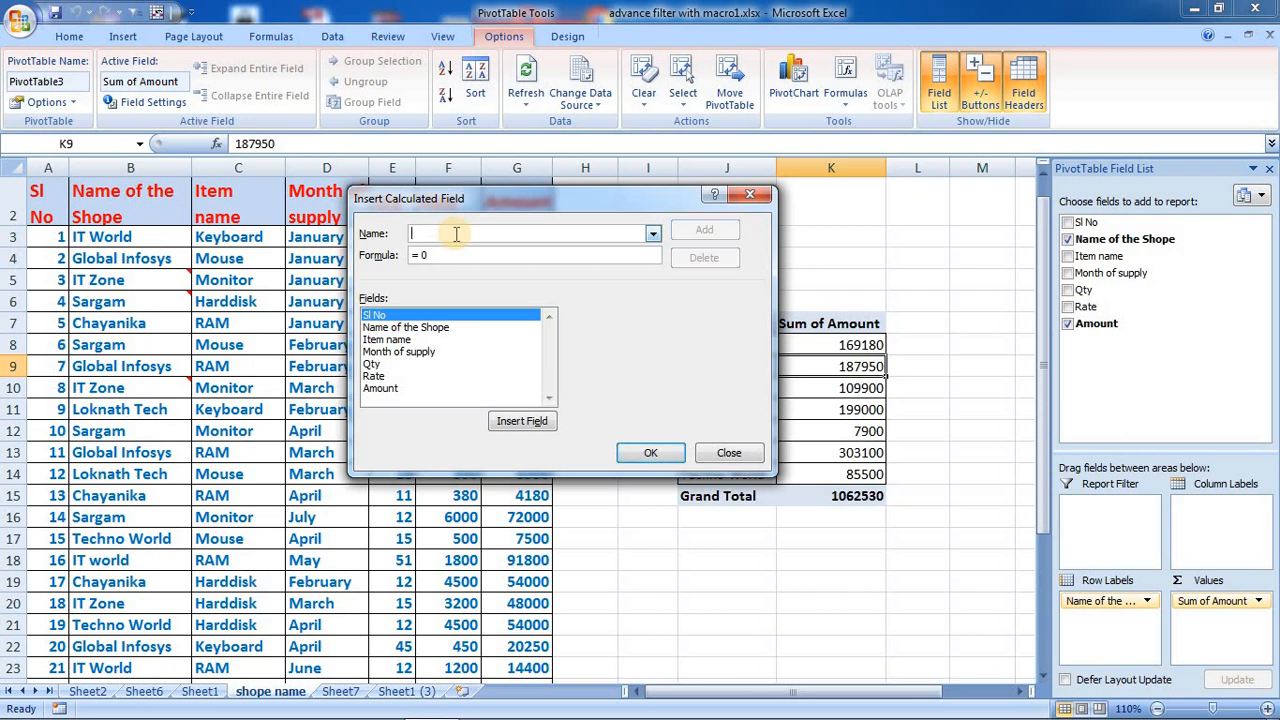
pyautogui.write('Dicsount')
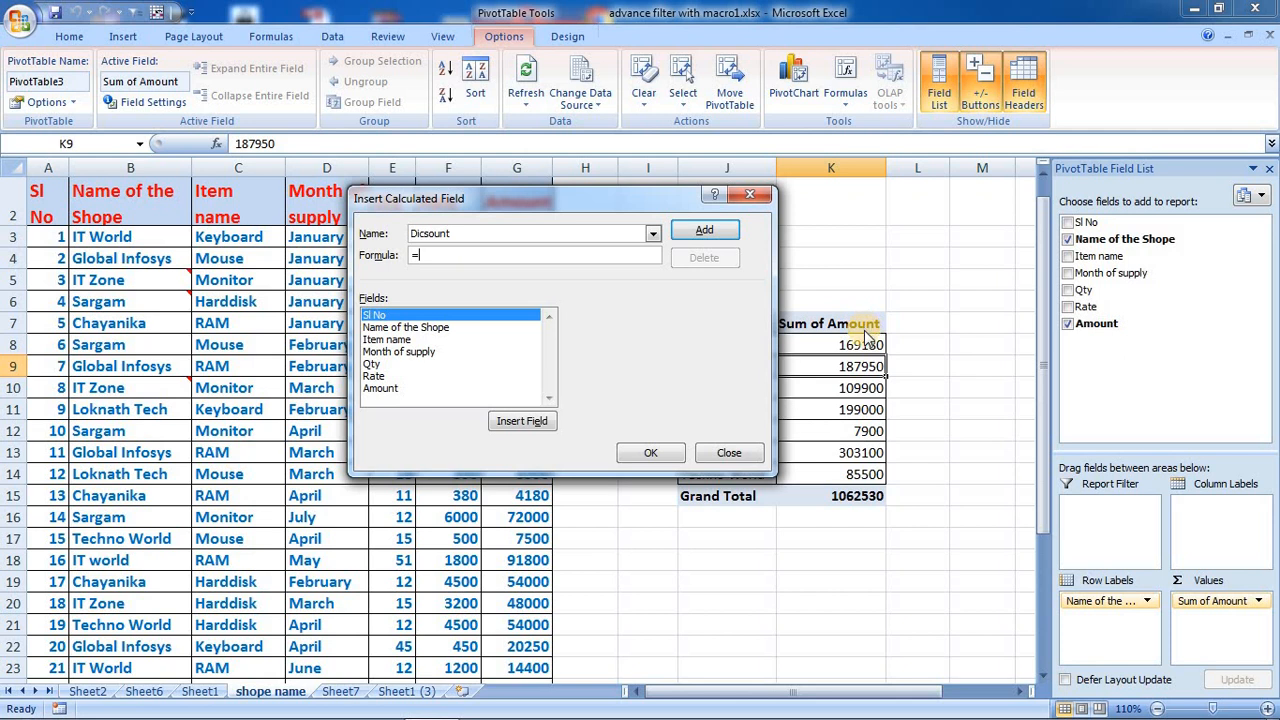
pyautogui.click(388, 390)
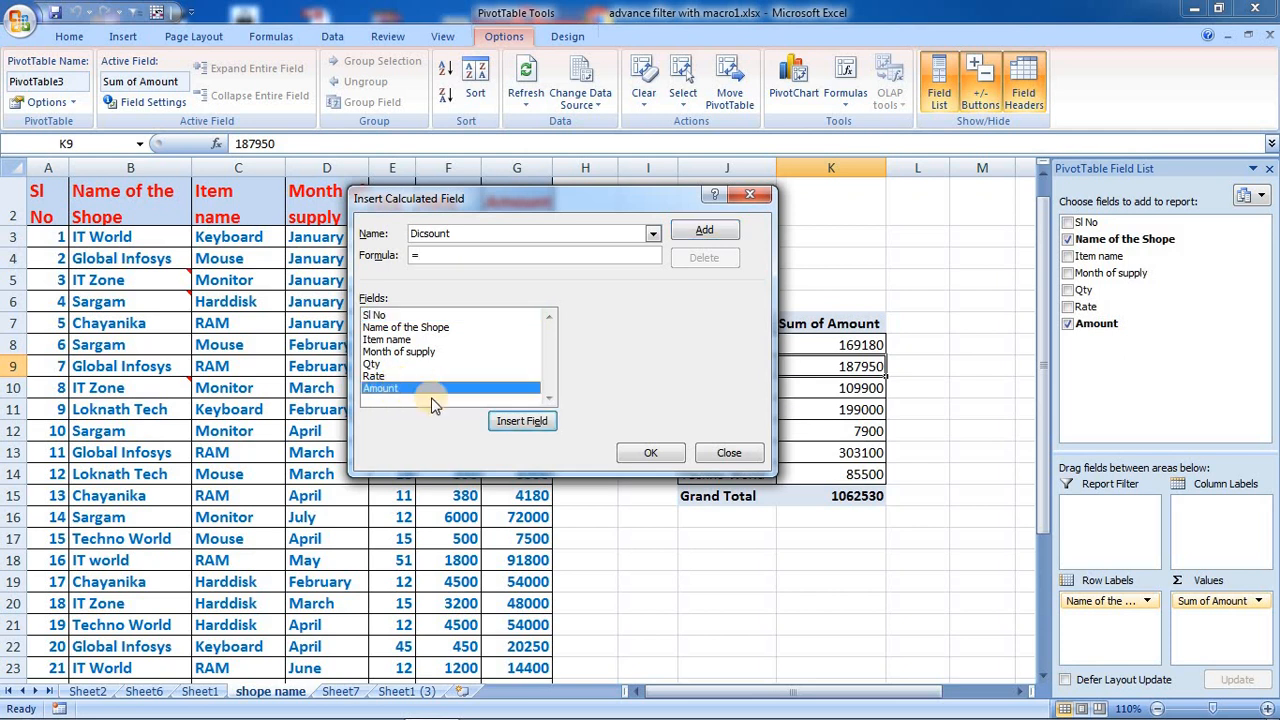
pyautogui.click(522, 421)
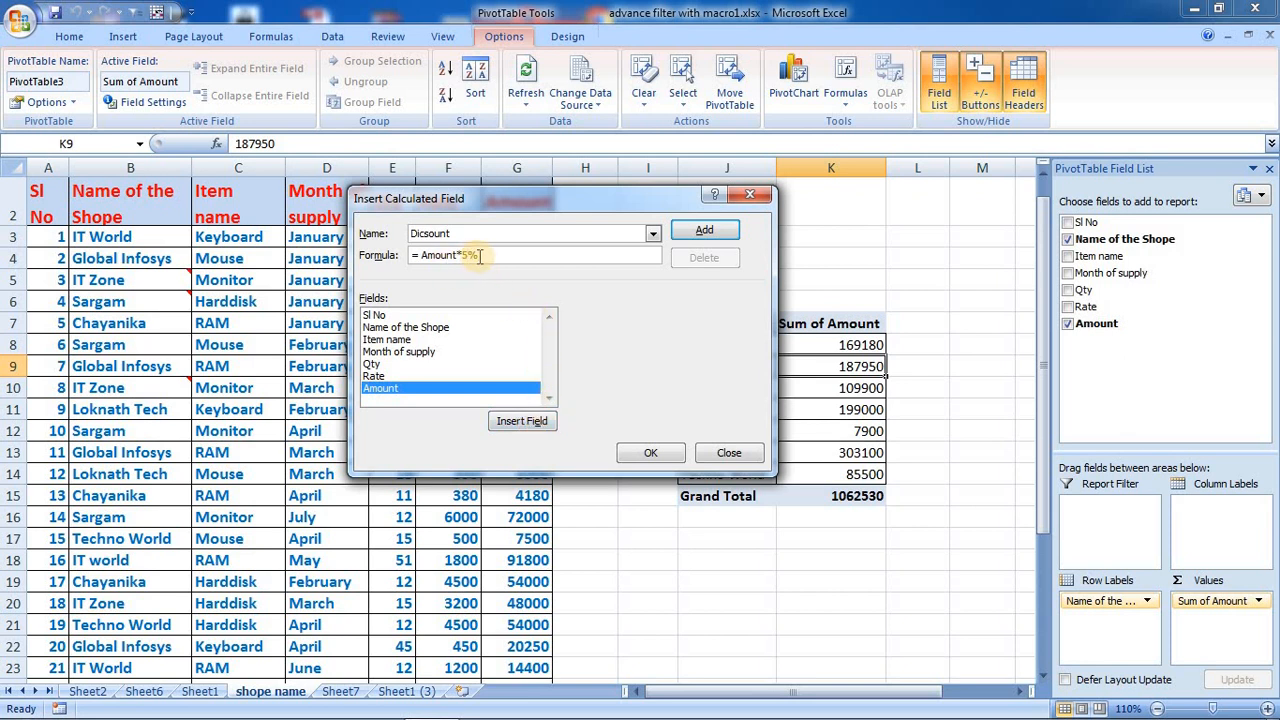
pyautogui.click(648, 454)
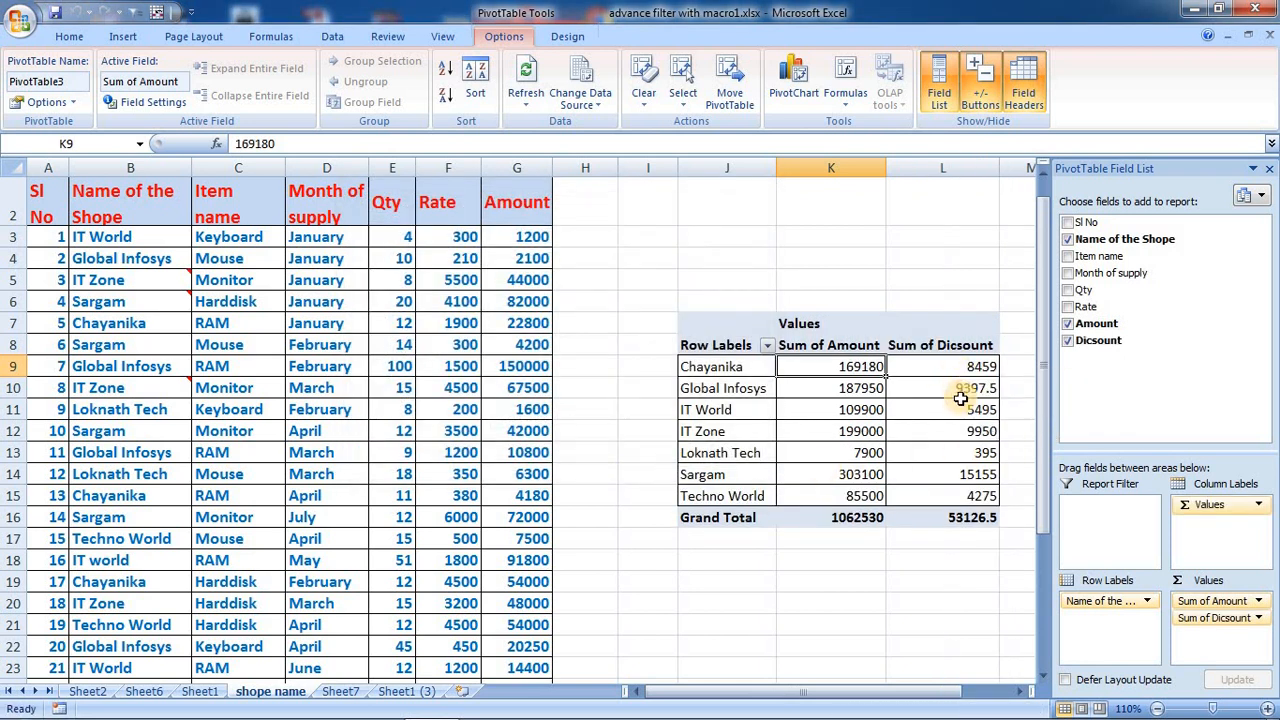
# Rename the Sum of Dicsount value field as "Dicsount" with a leading space
pyautogui.click(955, 338)
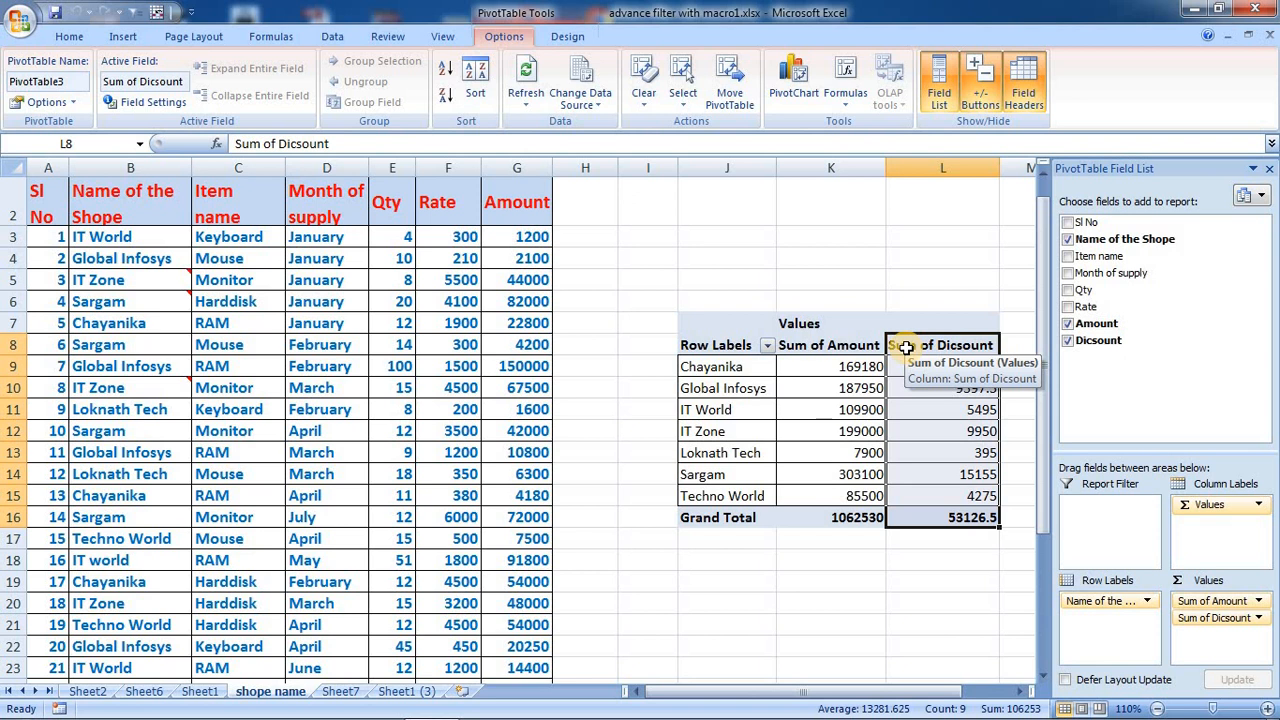
pyautogui.click(905, 346)
pyautogui.doubleClick(905, 346)
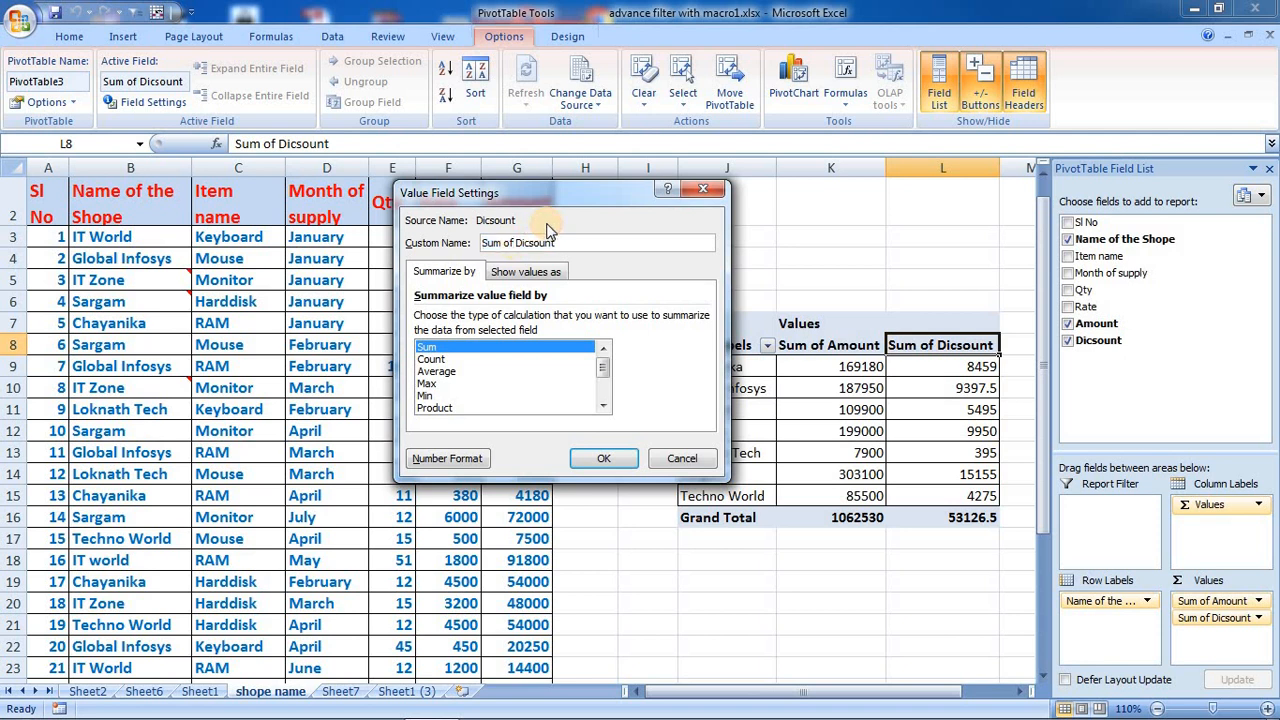
pyautogui.press('BackSpace')
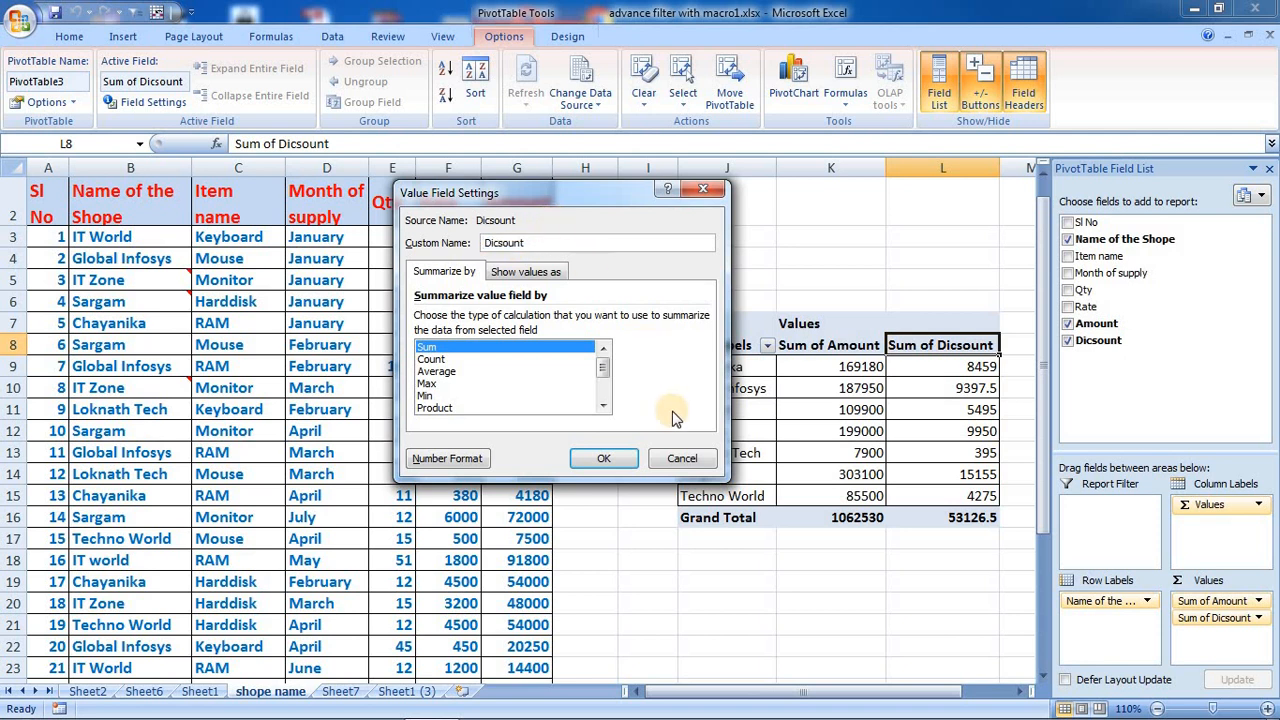
pyautogui.click(617, 459)
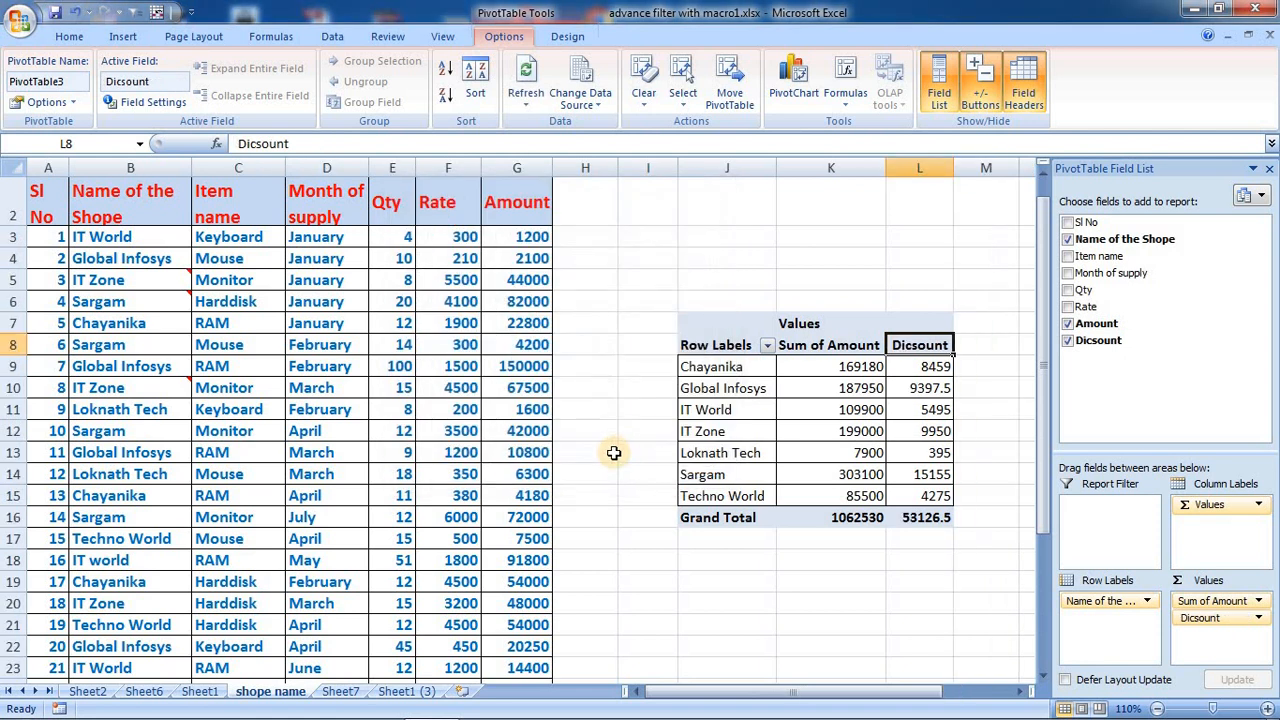
# Compare the PivotTable's Sum of Amount and Dicsount values with the Amount column in the source data
pyautogui.click(838, 368)
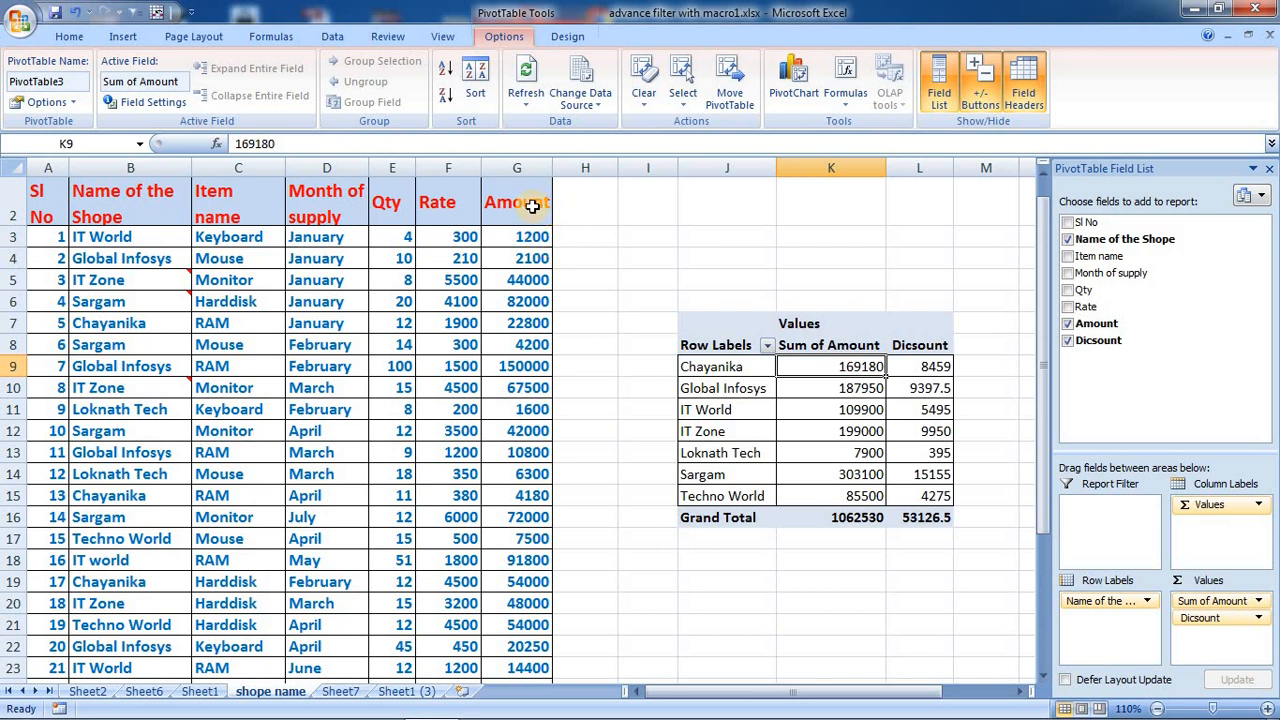
pyautogui.moveTo(532, 205); pyautogui.dragTo(517, 432)
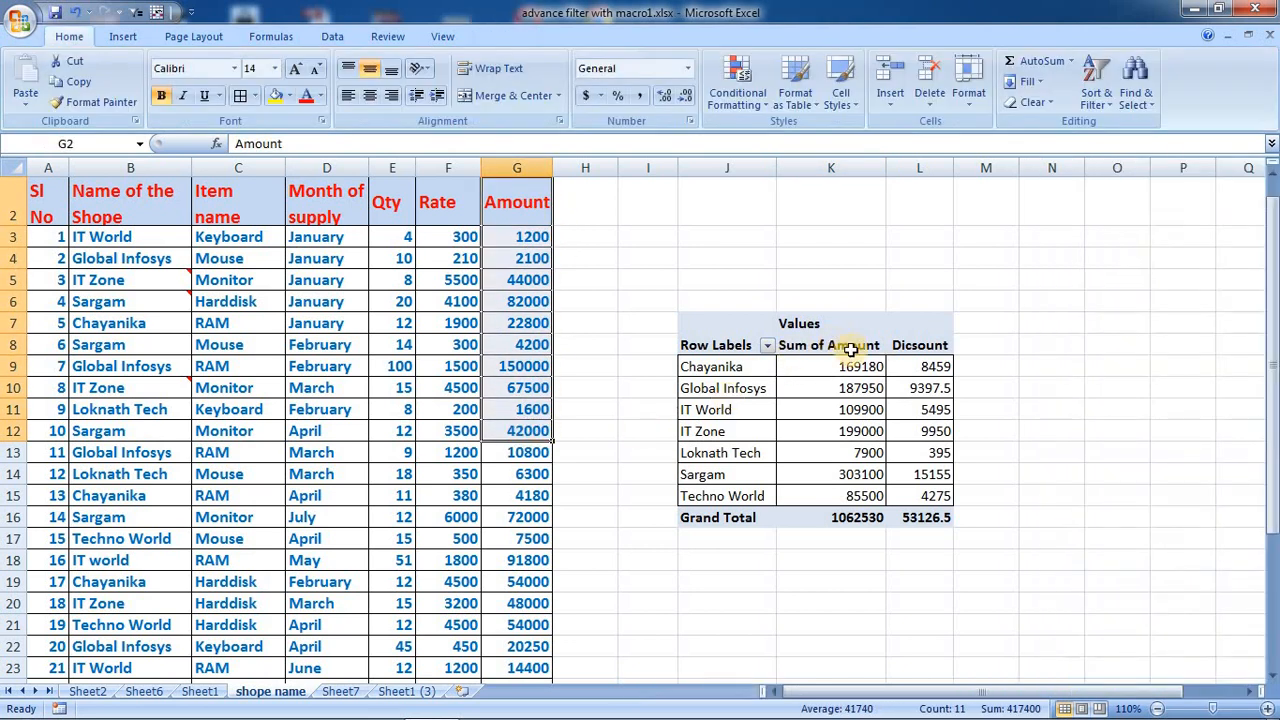
pyautogui.click(919, 366)
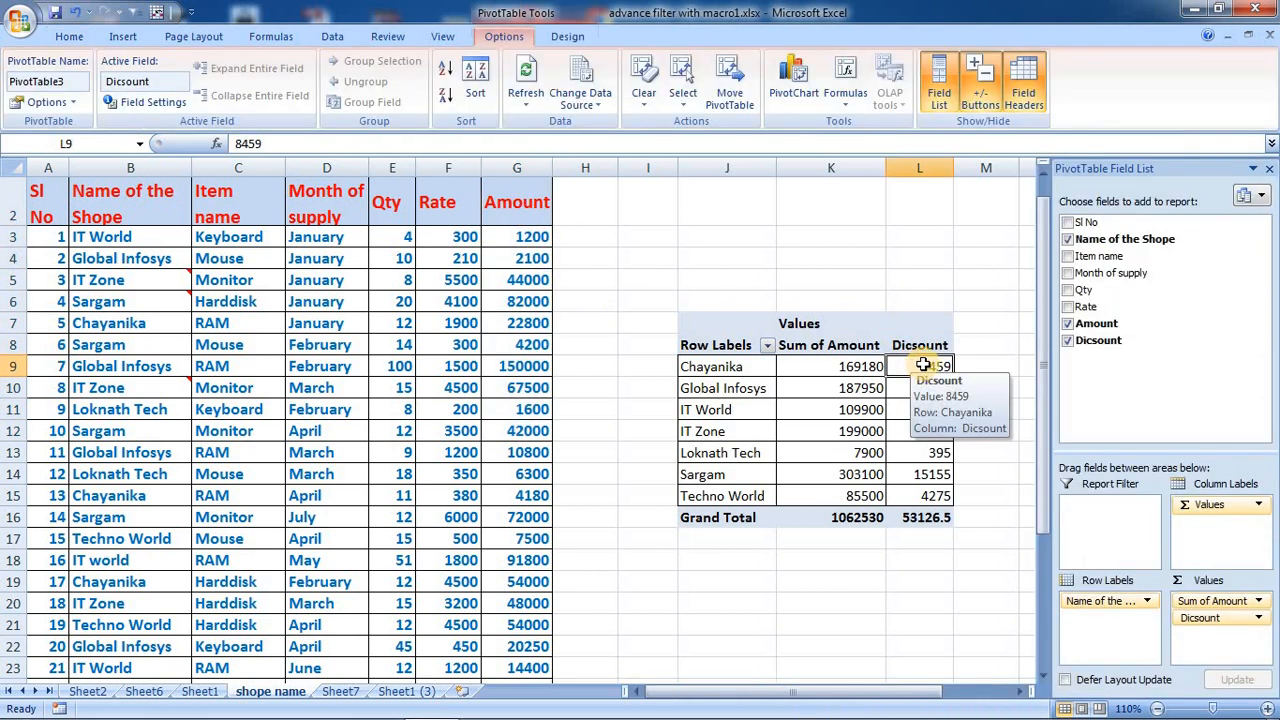
pyautogui.moveTo(857, 366); pyautogui.dragTo(829, 494)
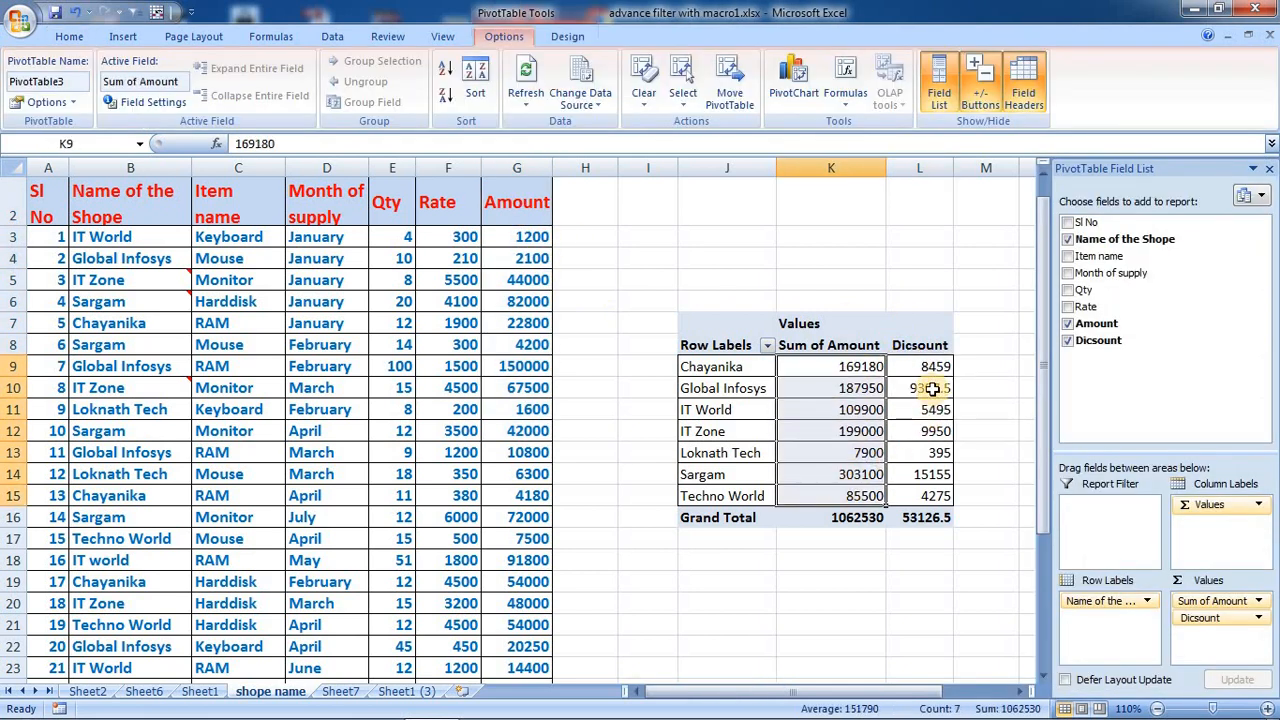
pyautogui.moveTo(929, 366); pyautogui.dragTo(921, 496)
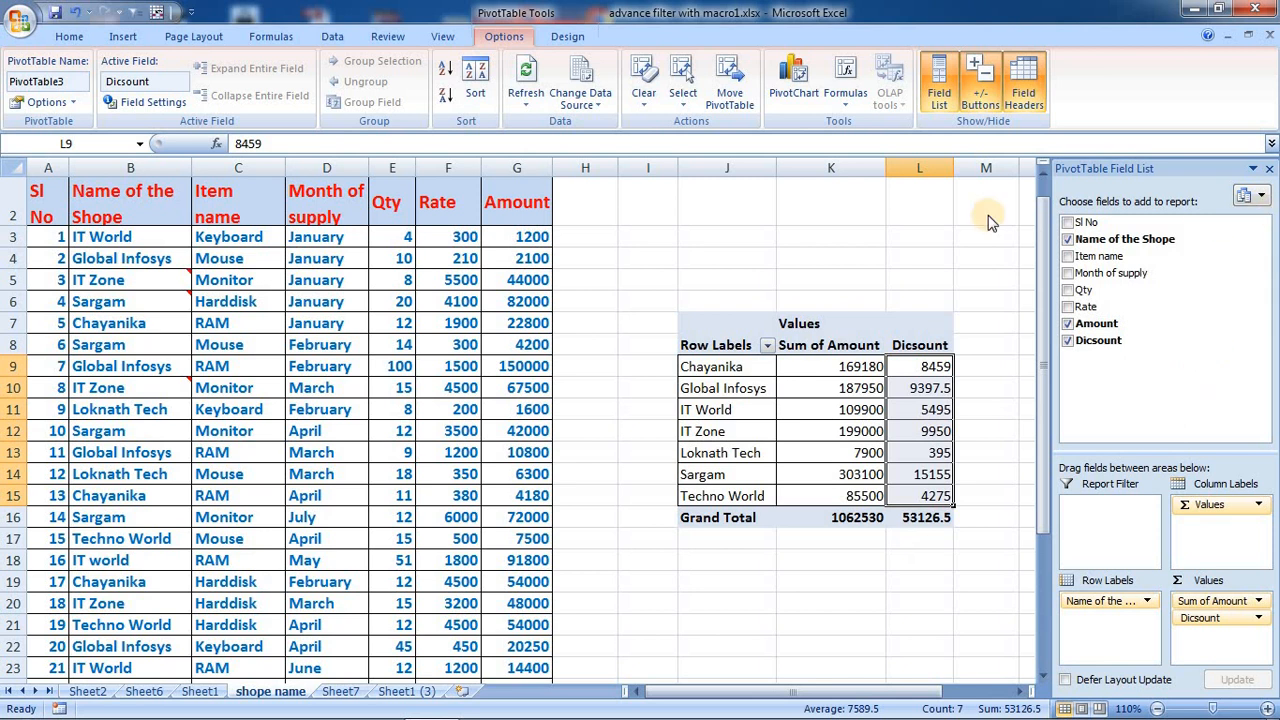
pyautogui.click(862, 366)
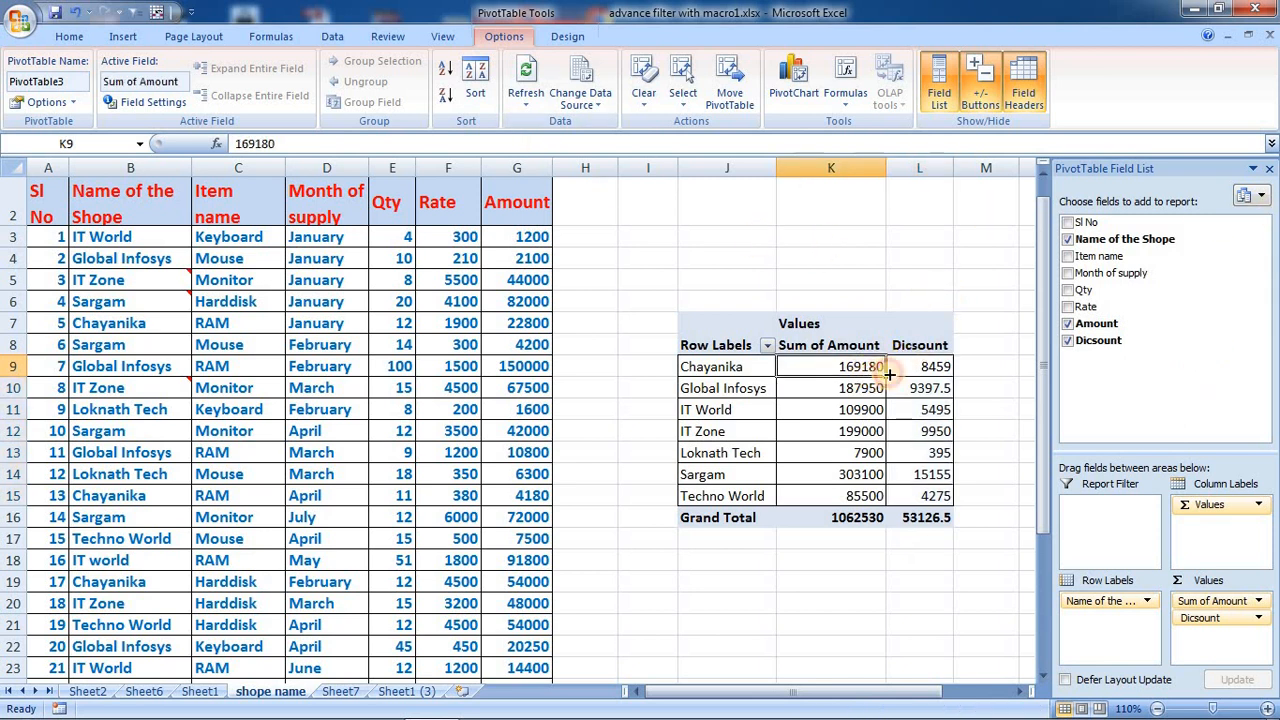
# Add a calculated field named net amount to the PivotTable with the formula = Amount-Dicsount
pyautogui.click(908, 338)
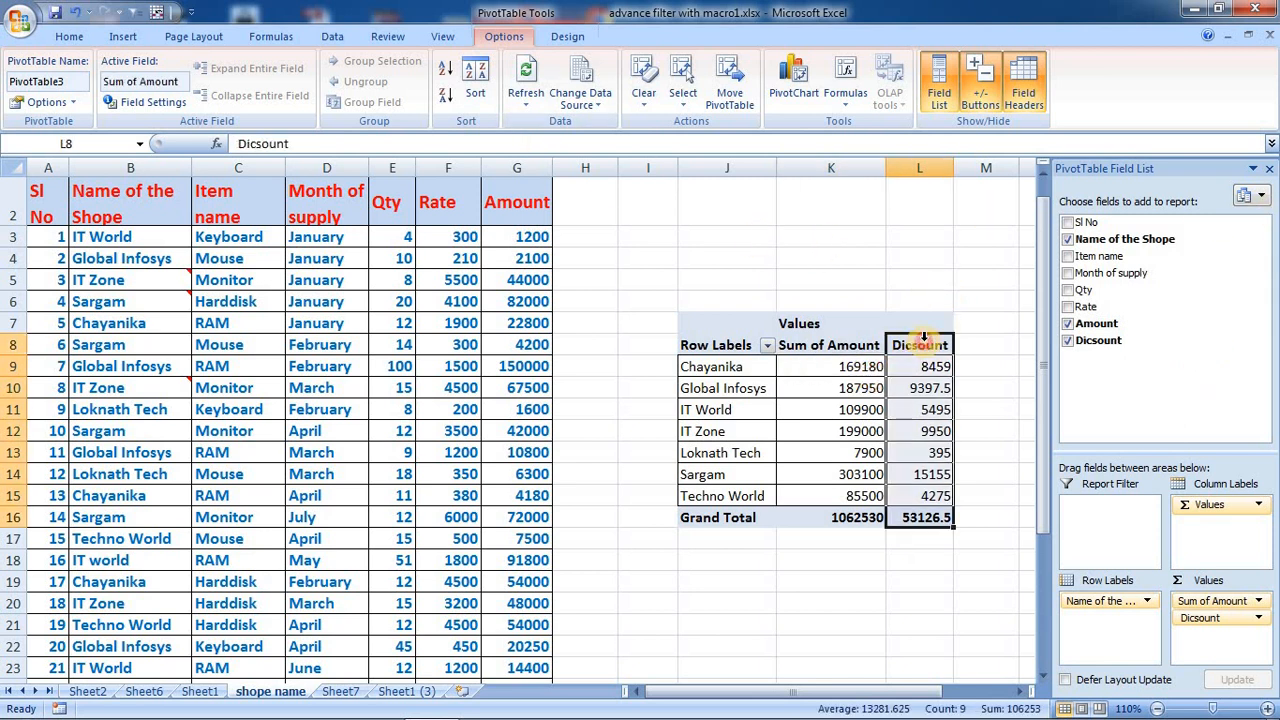
pyautogui.click(845, 88)
pyautogui.click(877, 124)
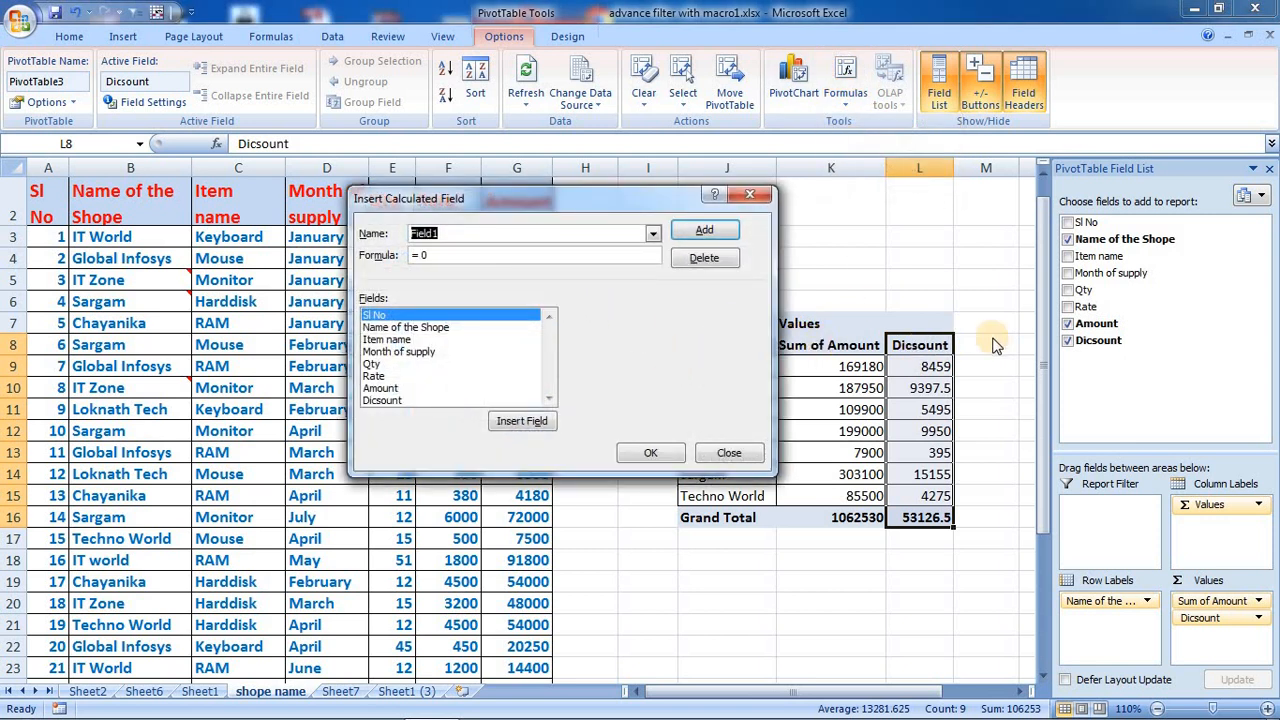
pyautogui.write('net amount')
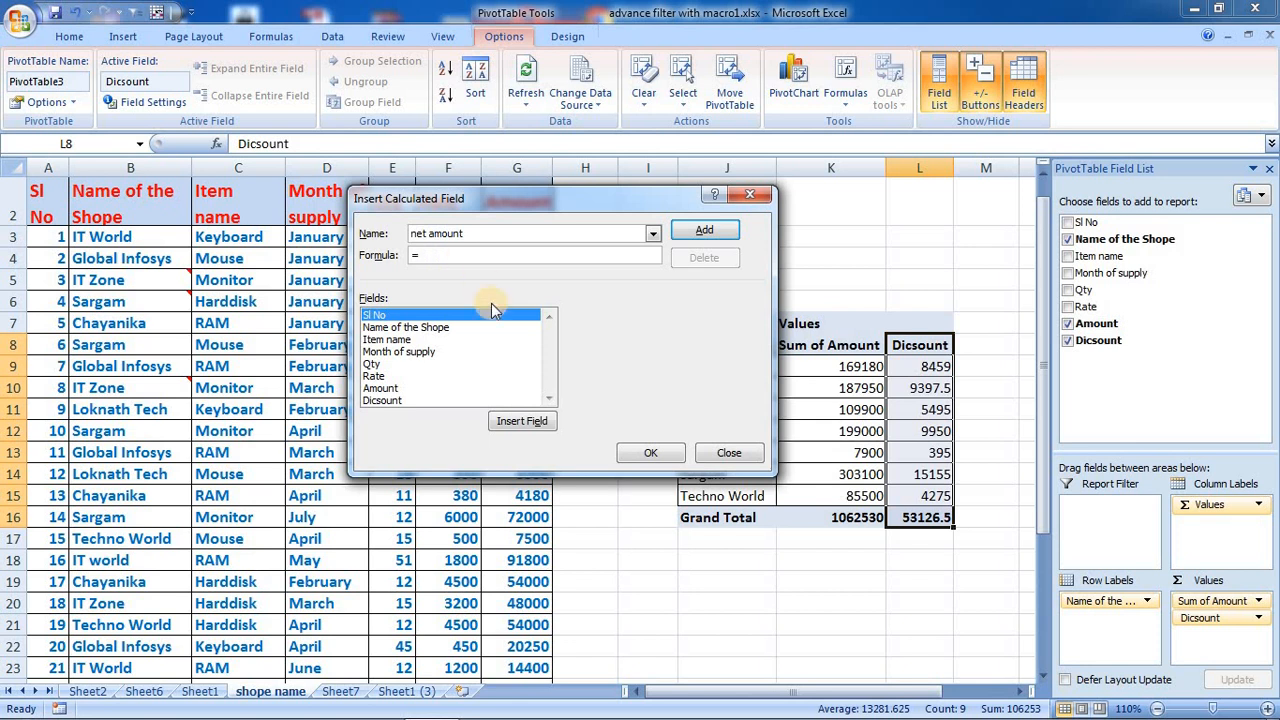
pyautogui.click(392, 390)
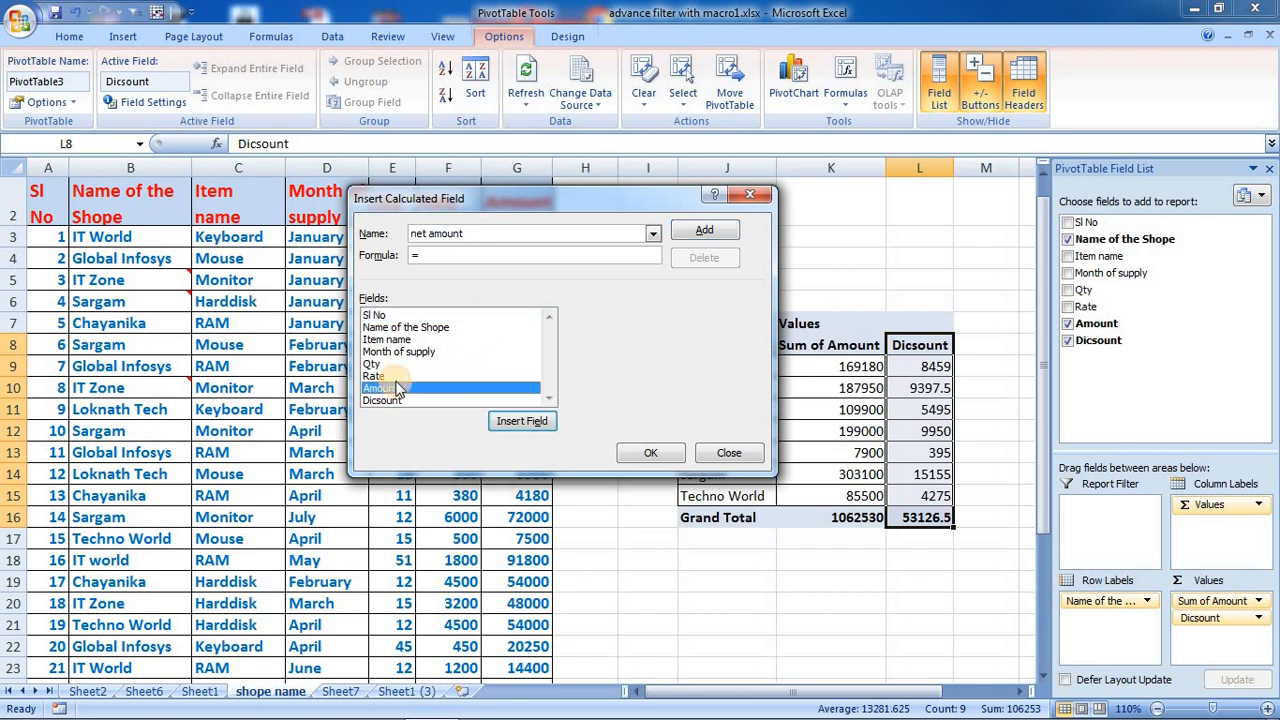
pyautogui.click(522, 421)
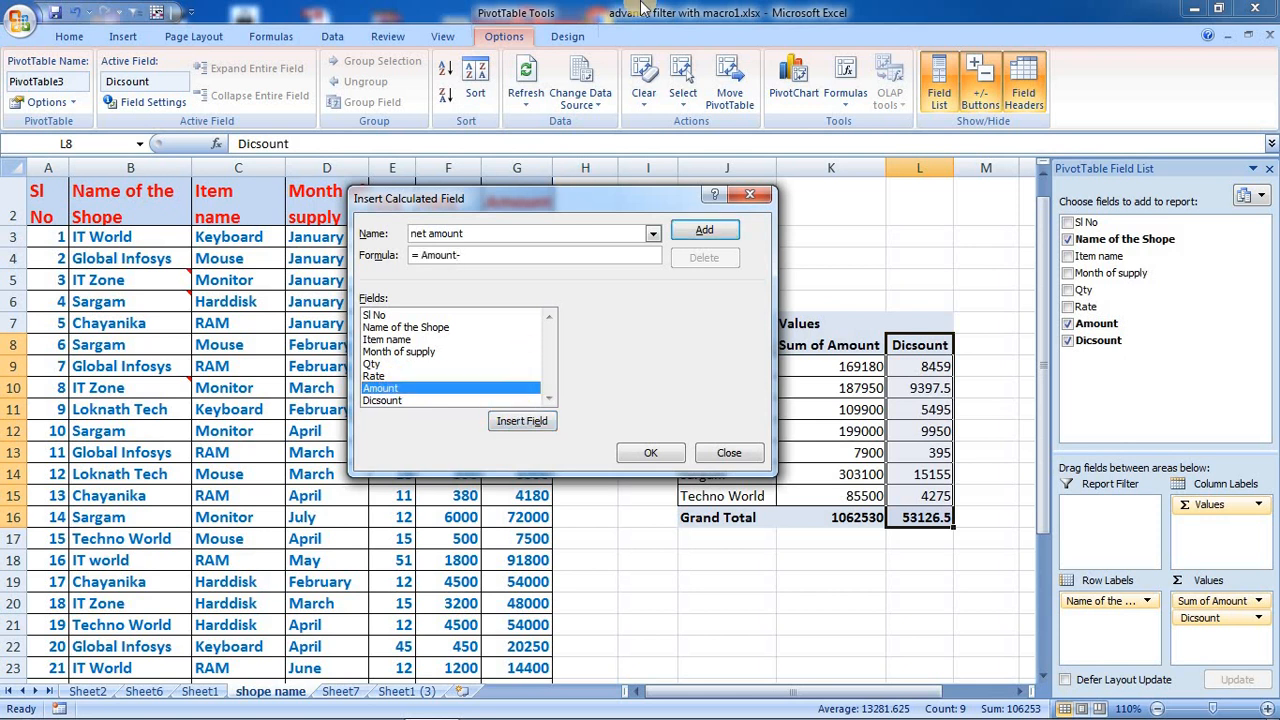
pyautogui.click(398, 401)
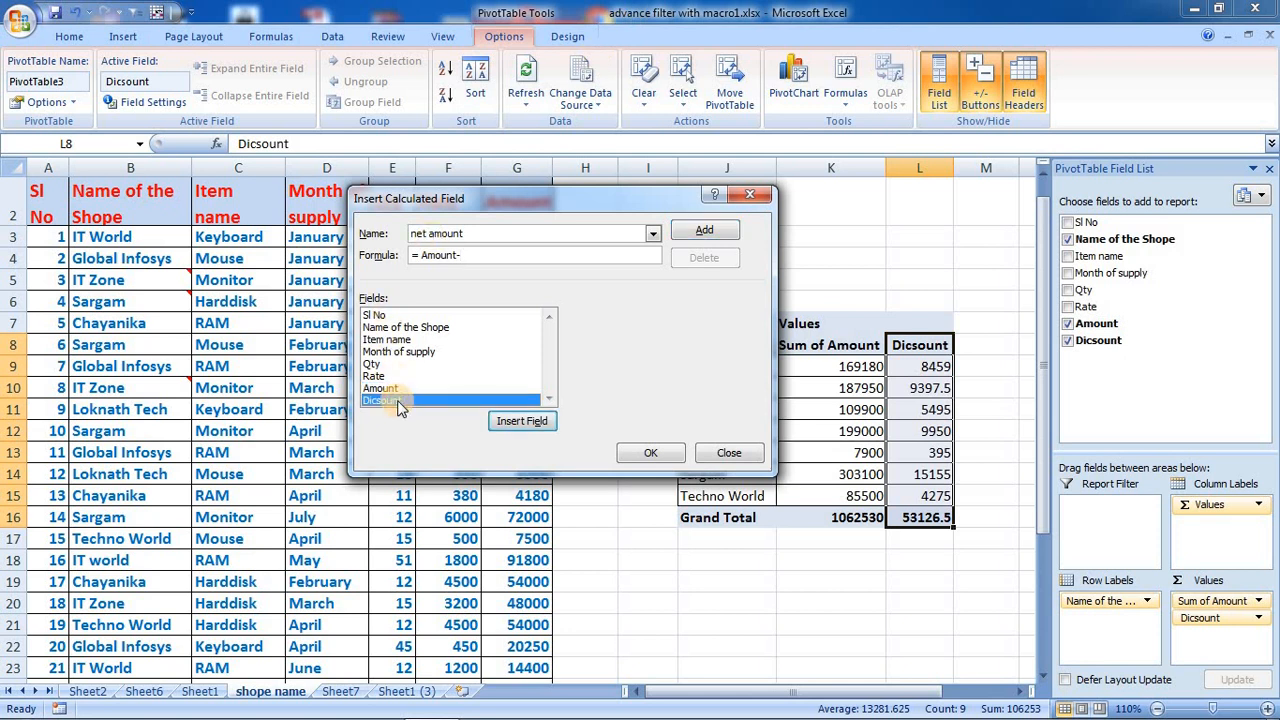
pyautogui.click(524, 421)
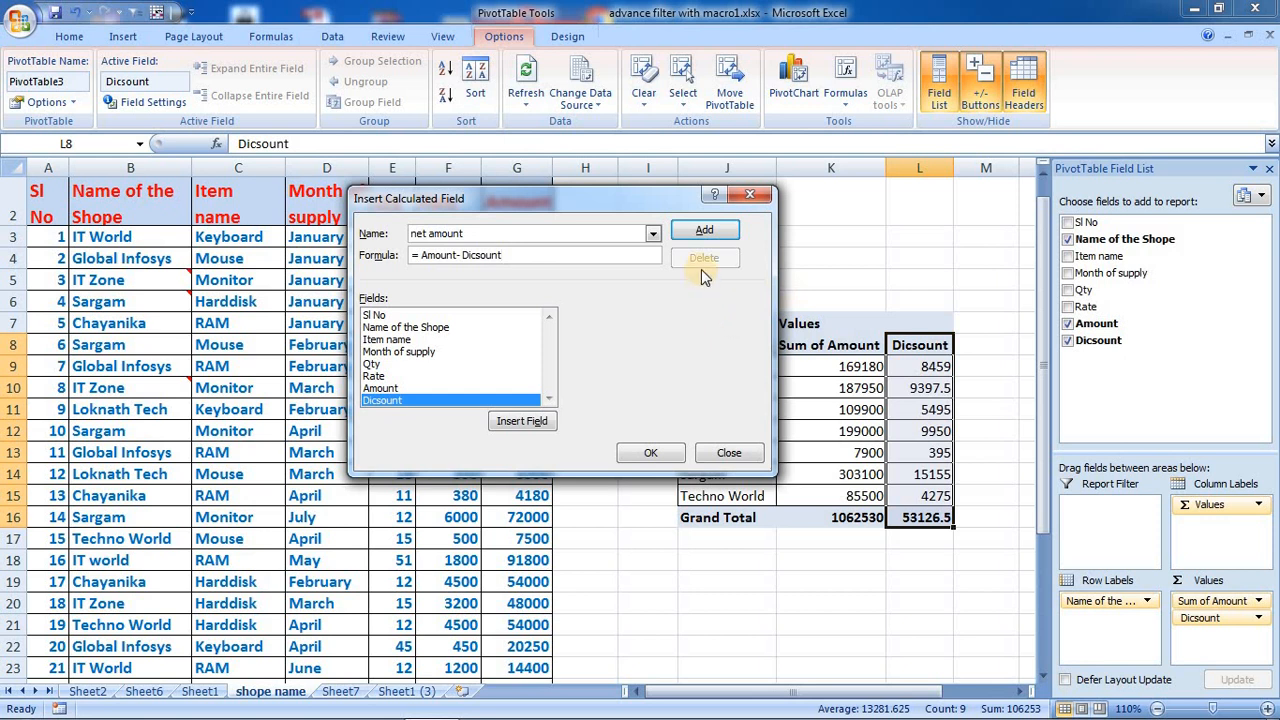
pyautogui.click(650, 453)
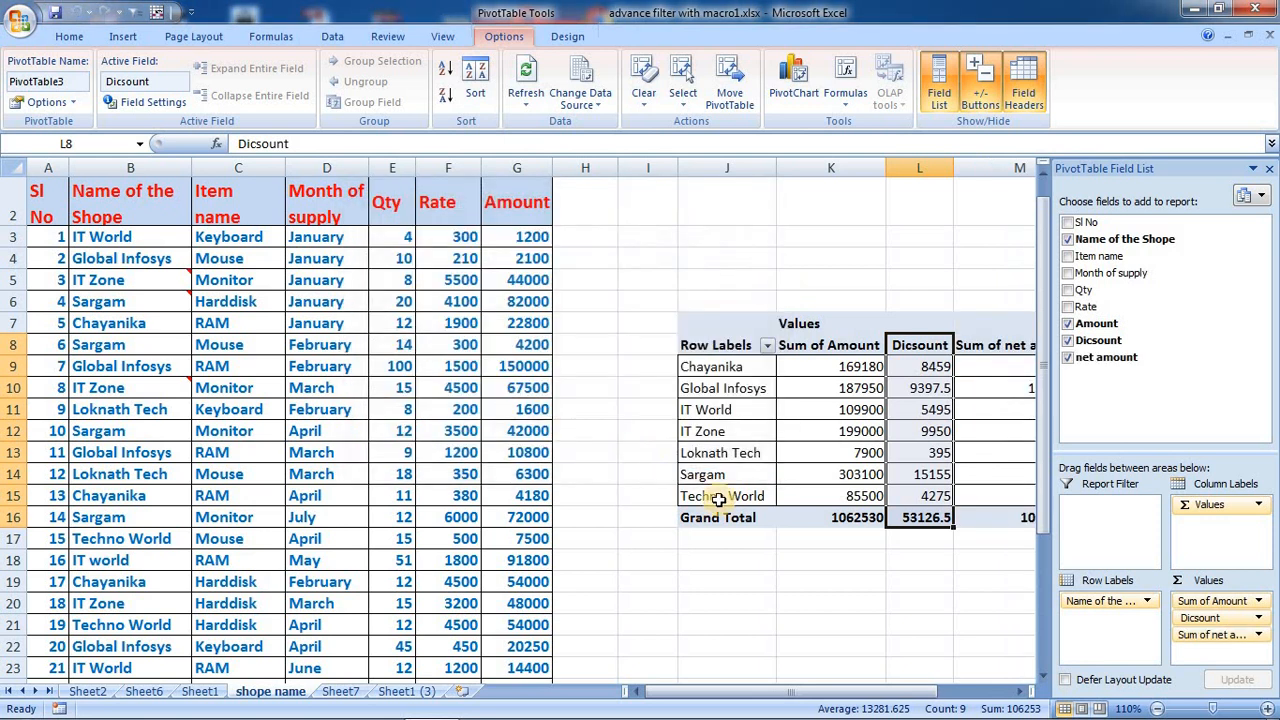
# Close the PivotTable Field List and narrow column M, which holds the net amounts
pyautogui.click(1272, 172)
pyautogui.moveTo(1086, 169); pyautogui.dragTo(1025, 175)
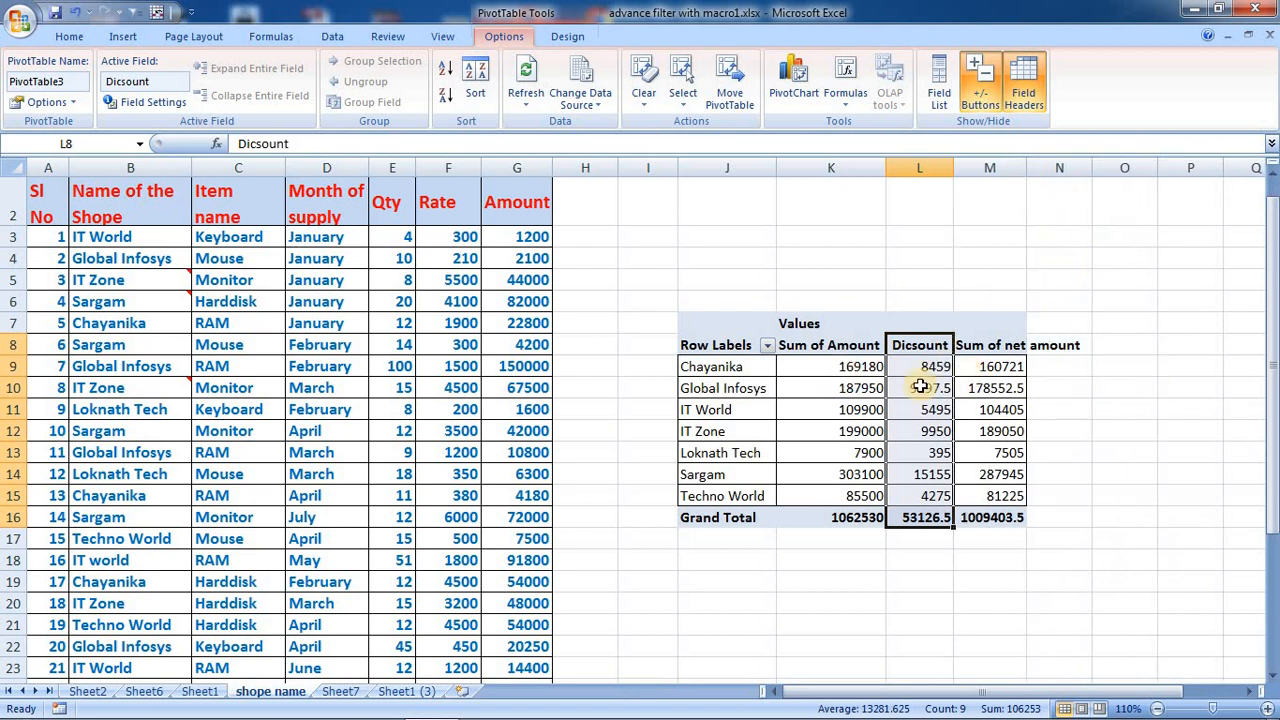
# Rename the Sum of net amount value field as "net amount" with a leading space
pyautogui.click(1008, 332)
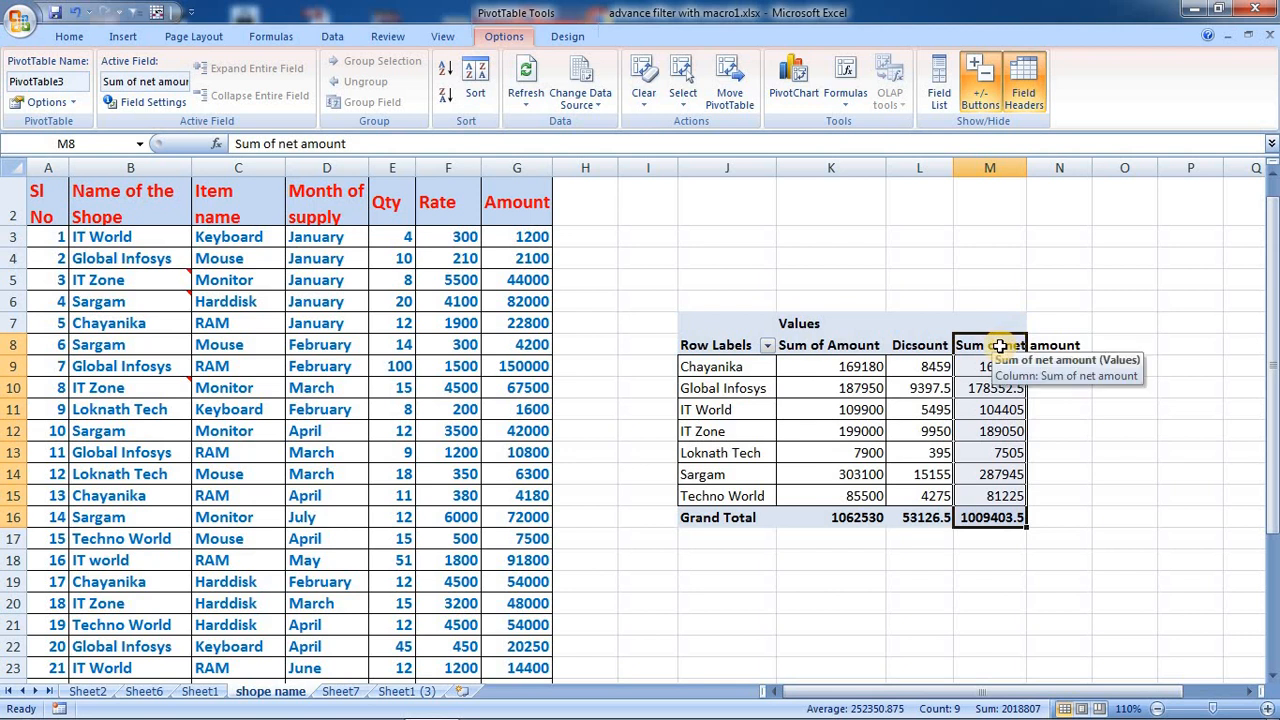
pyautogui.click(1013, 346)
pyautogui.doubleClick(1013, 346)
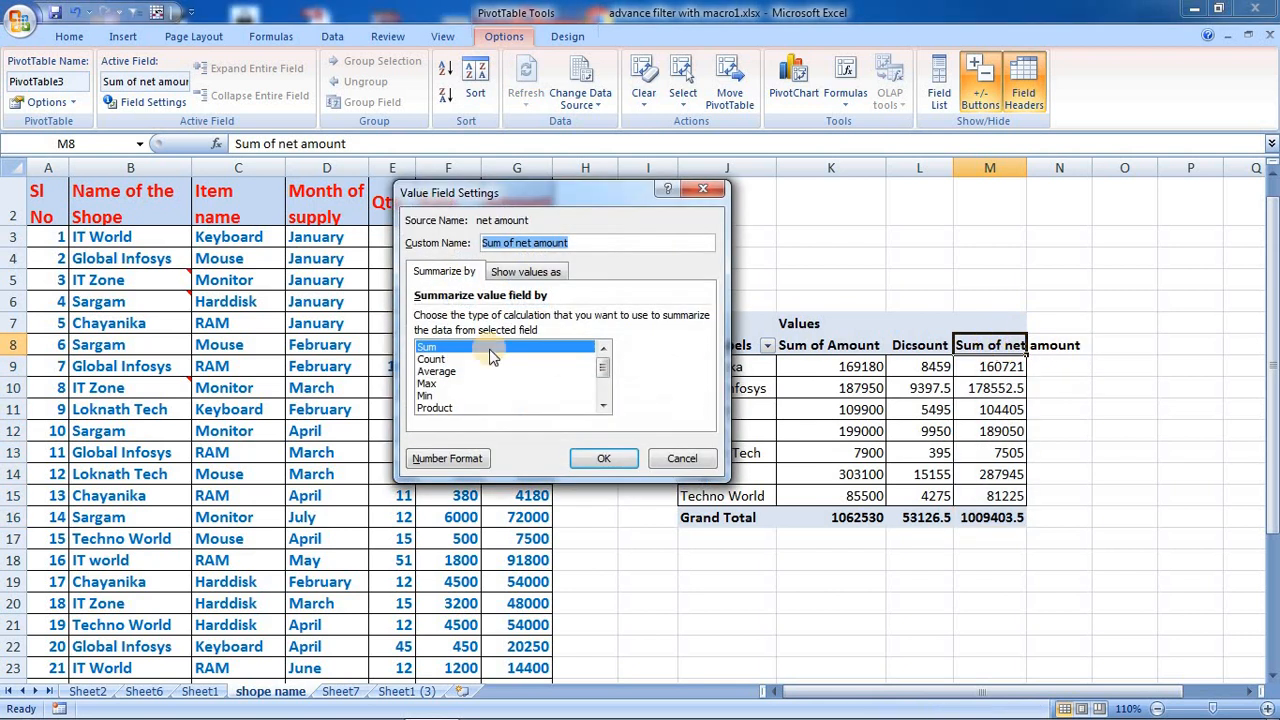
pyautogui.click(530, 243)
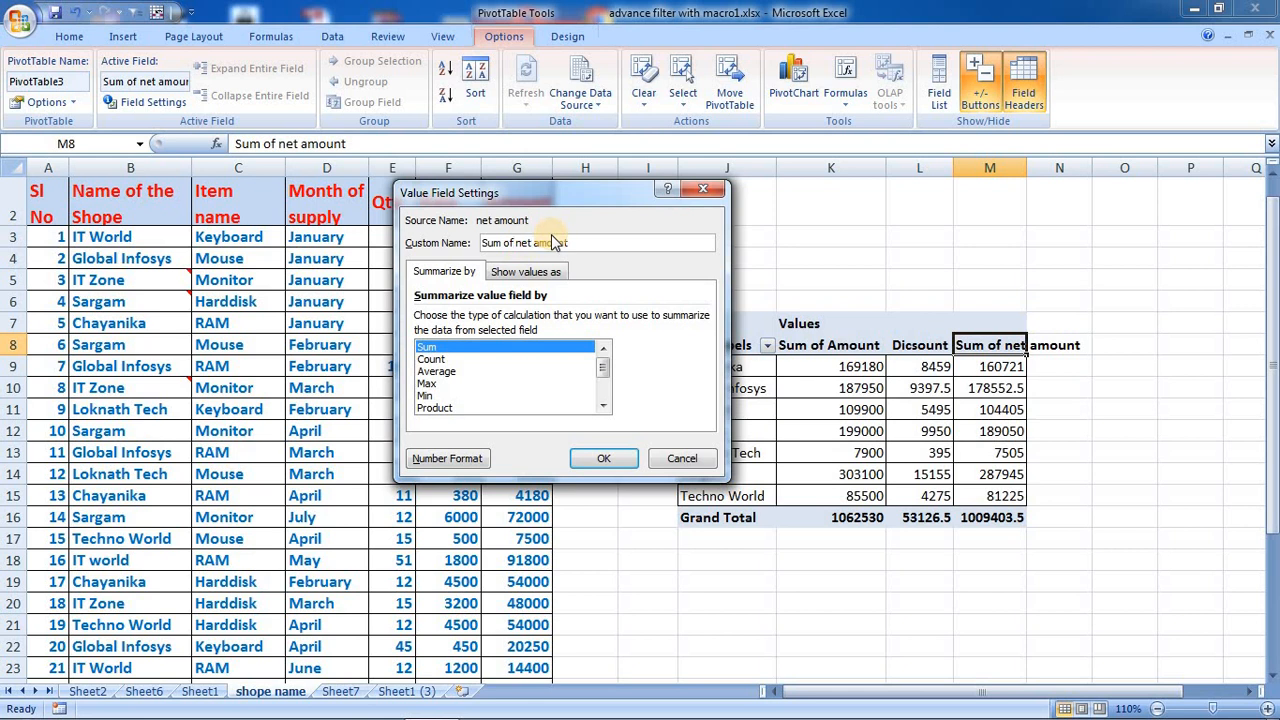
pyautogui.press('BackSpace')
pyautogui.press('BackSpace')
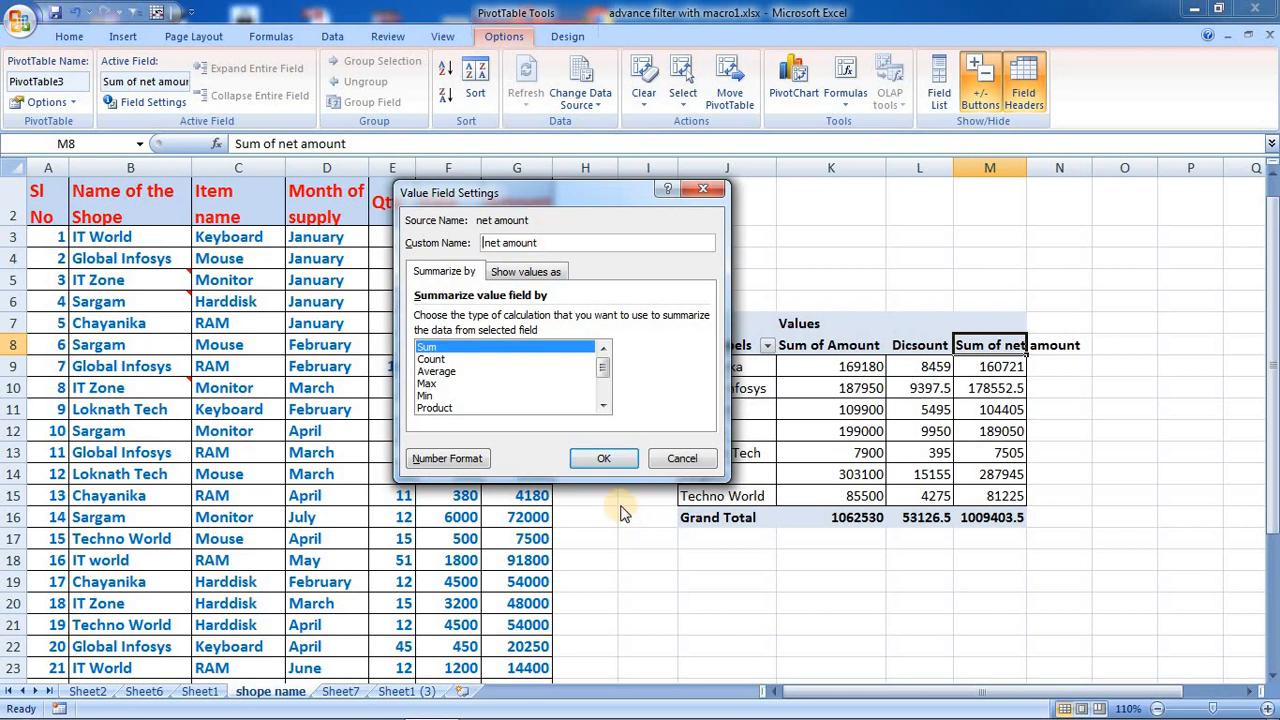
pyautogui.click(586, 456)
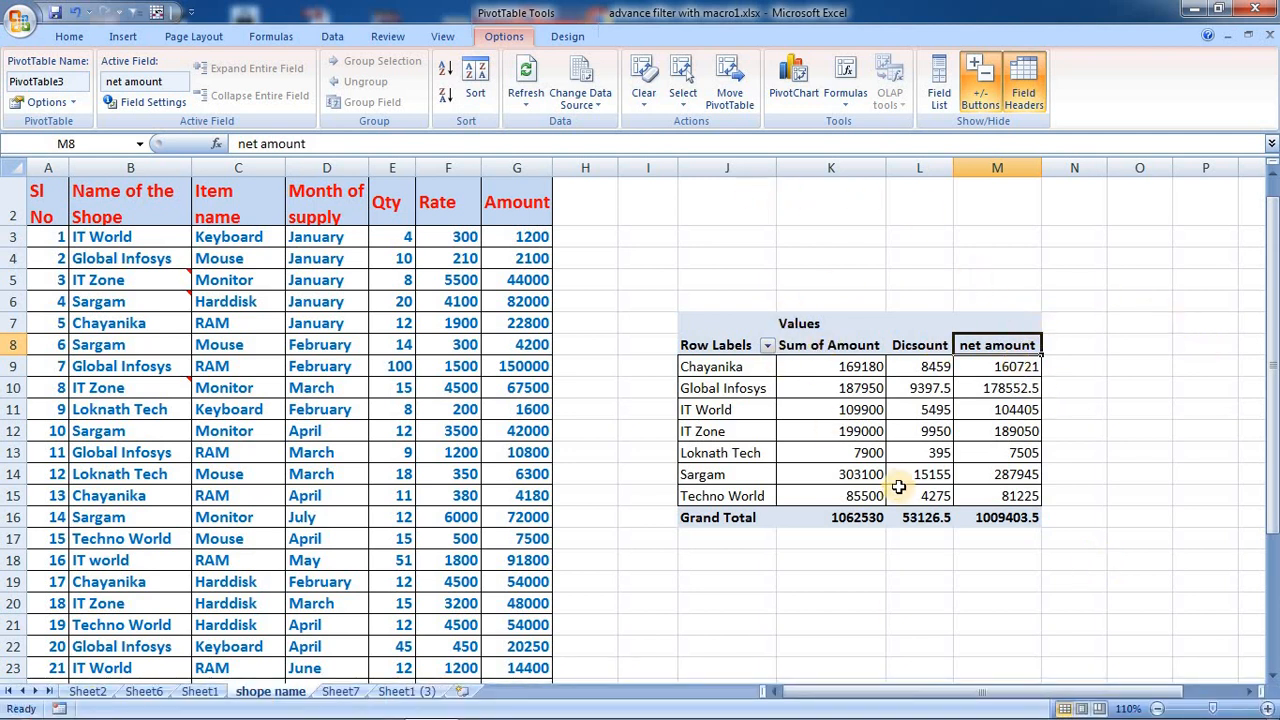
# Show the PivotTable Field List and remove the net amount and Dicsount fields from the report
pyautogui.click(940, 412)
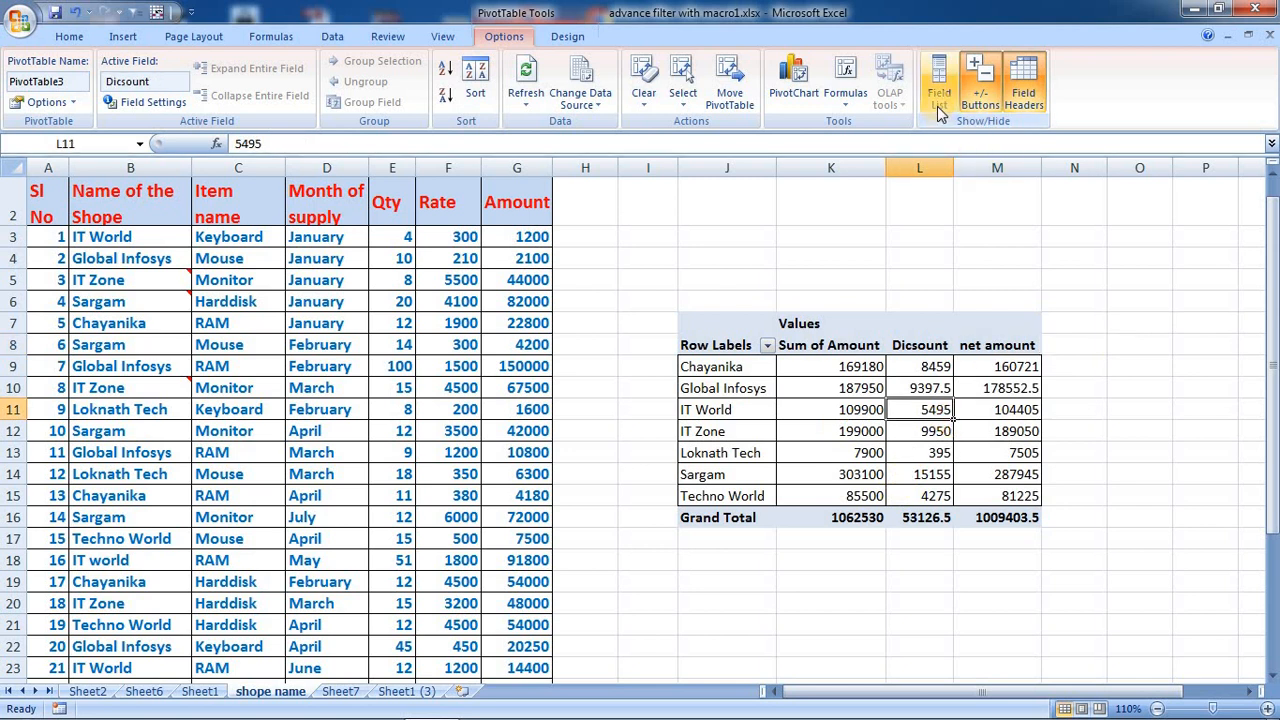
pyautogui.click(812, 410)
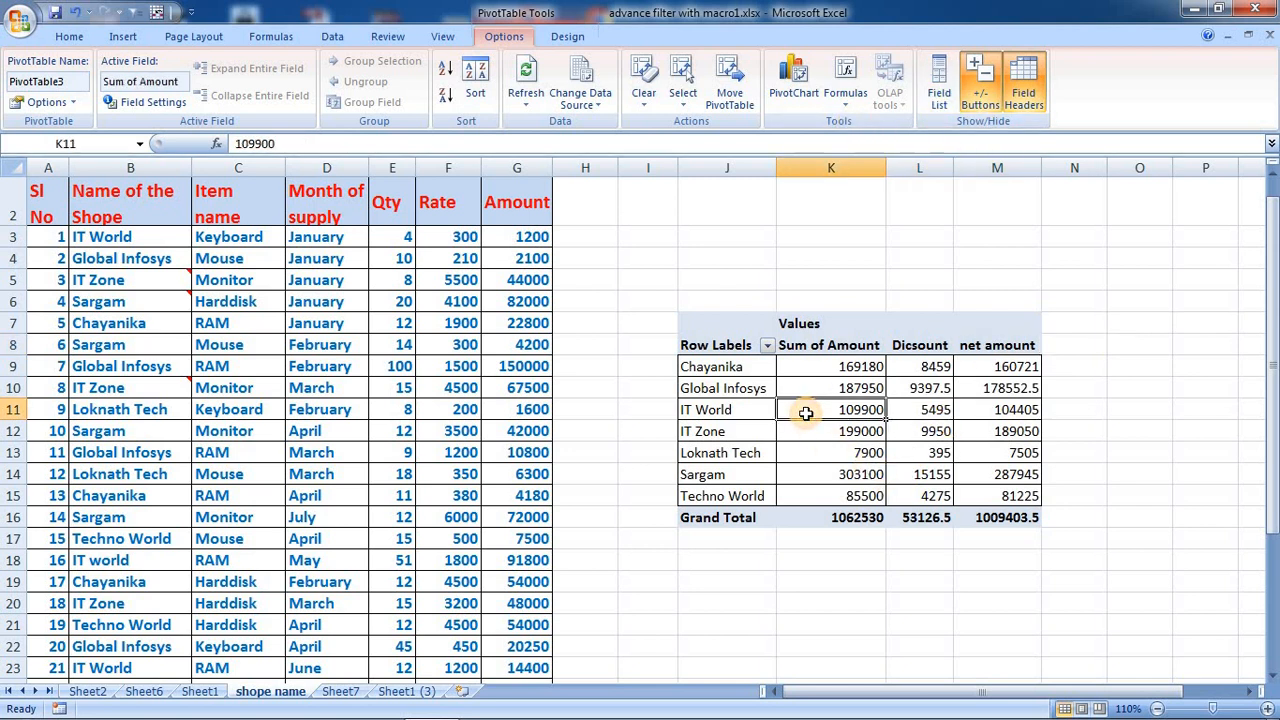
pyautogui.click(939, 92)
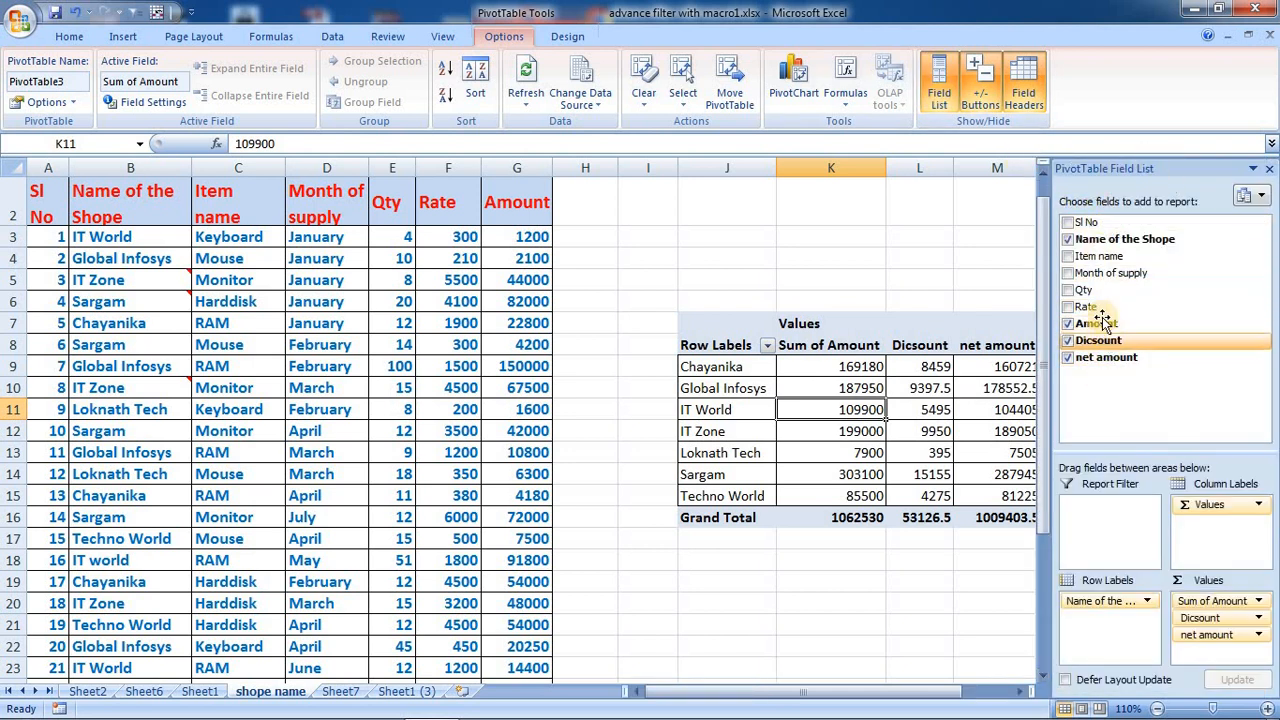
pyautogui.click(1068, 358)
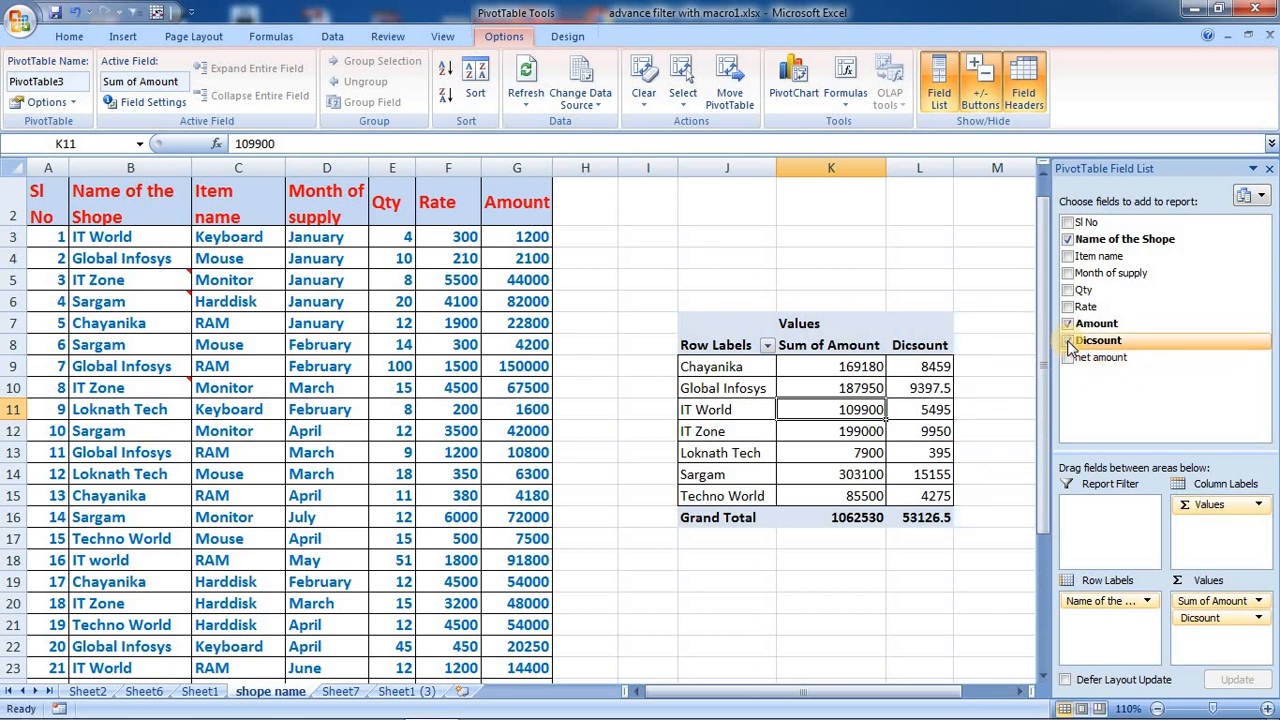
pyautogui.click(1068, 341)
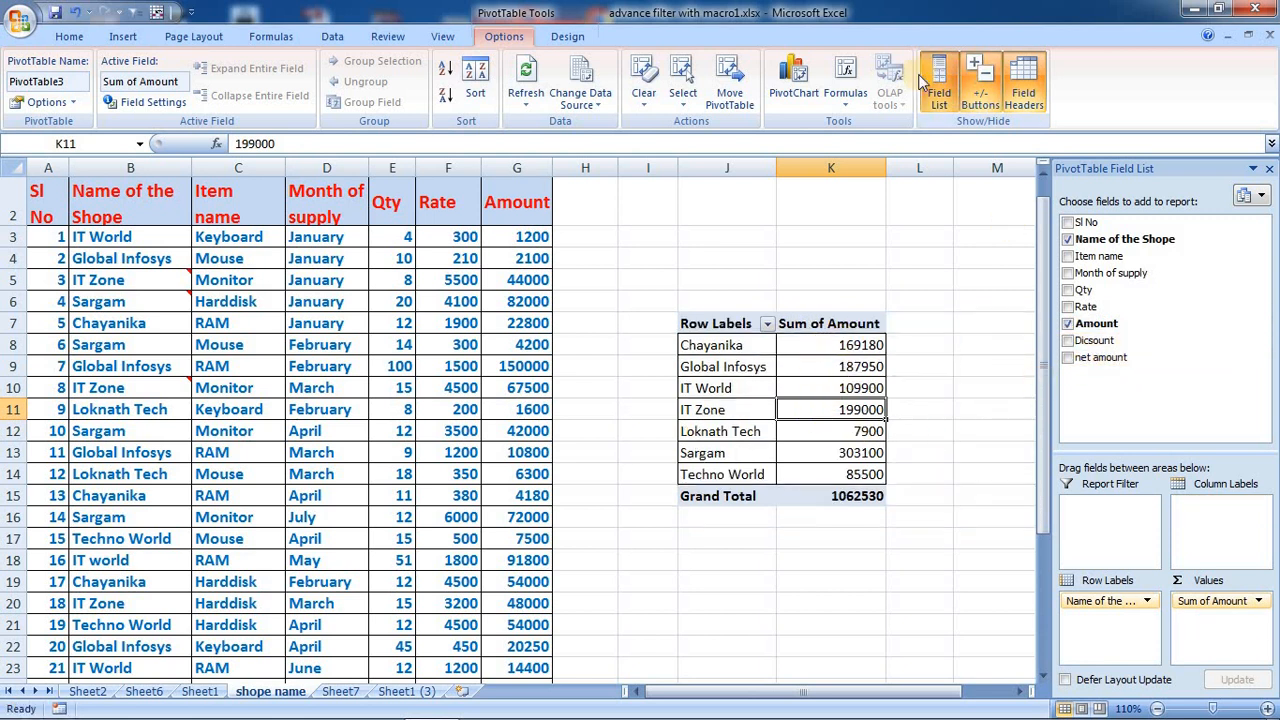
# Delete the calculated fields Dicsount and net amount from the PivotTable
pyautogui.click(845, 95)
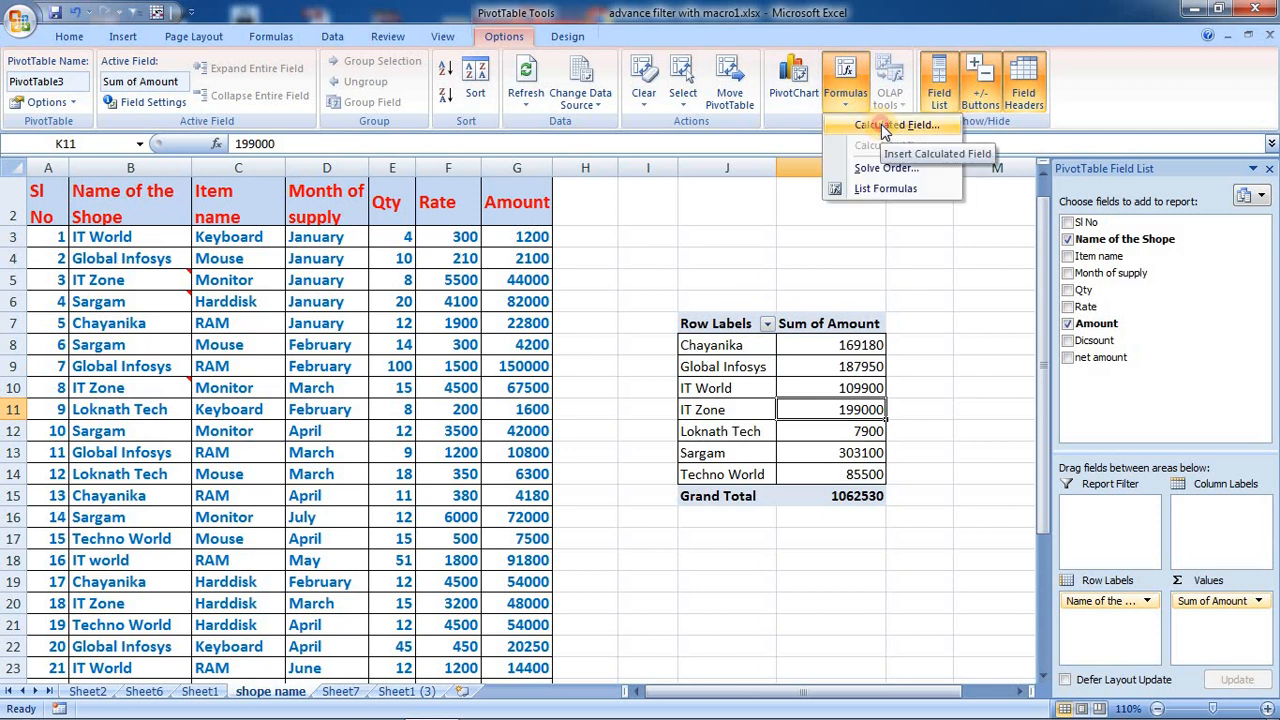
pyautogui.click(870, 125)
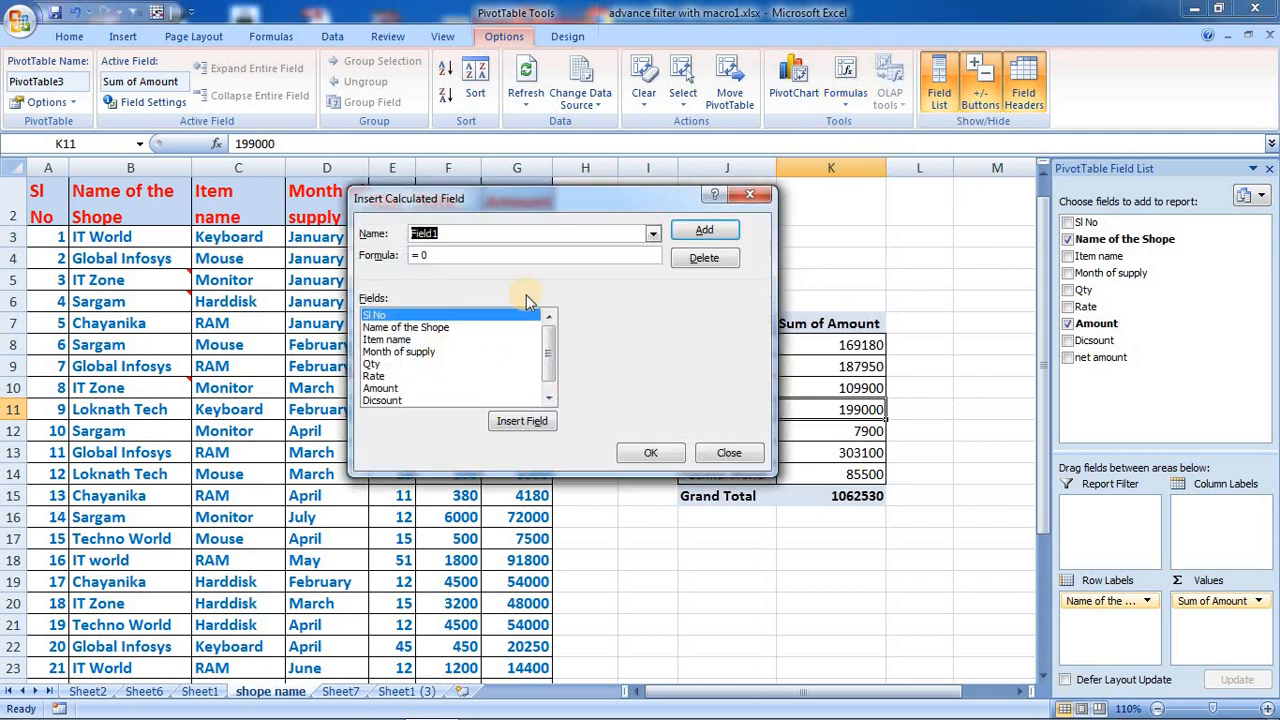
pyautogui.click(652, 233)
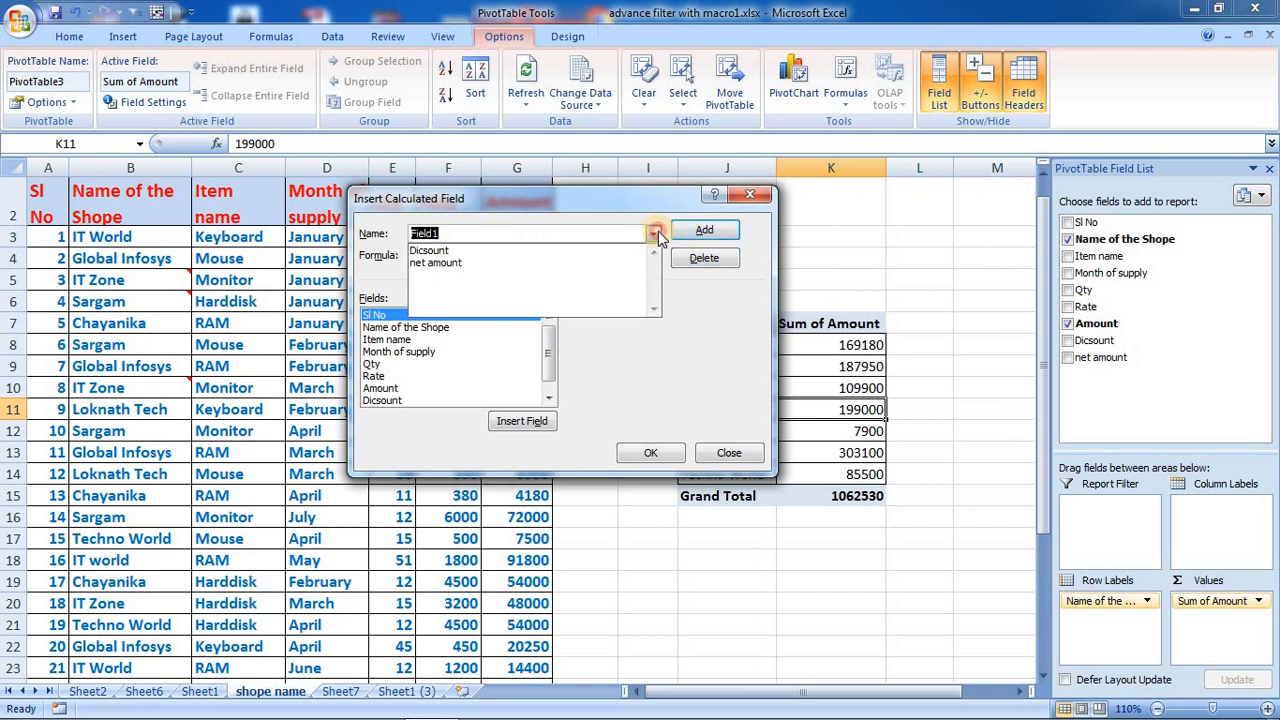
pyautogui.click(455, 250)
pyautogui.click(718, 257)
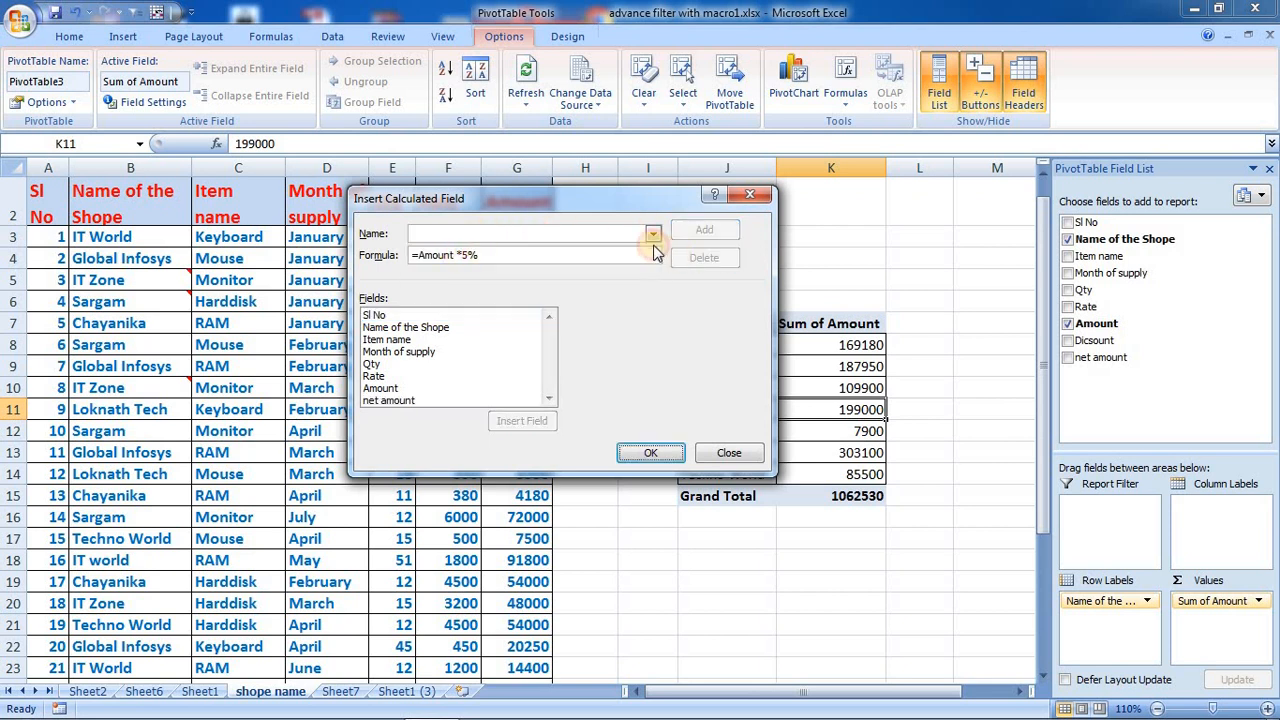
pyautogui.click(653, 232)
pyautogui.click(489, 254)
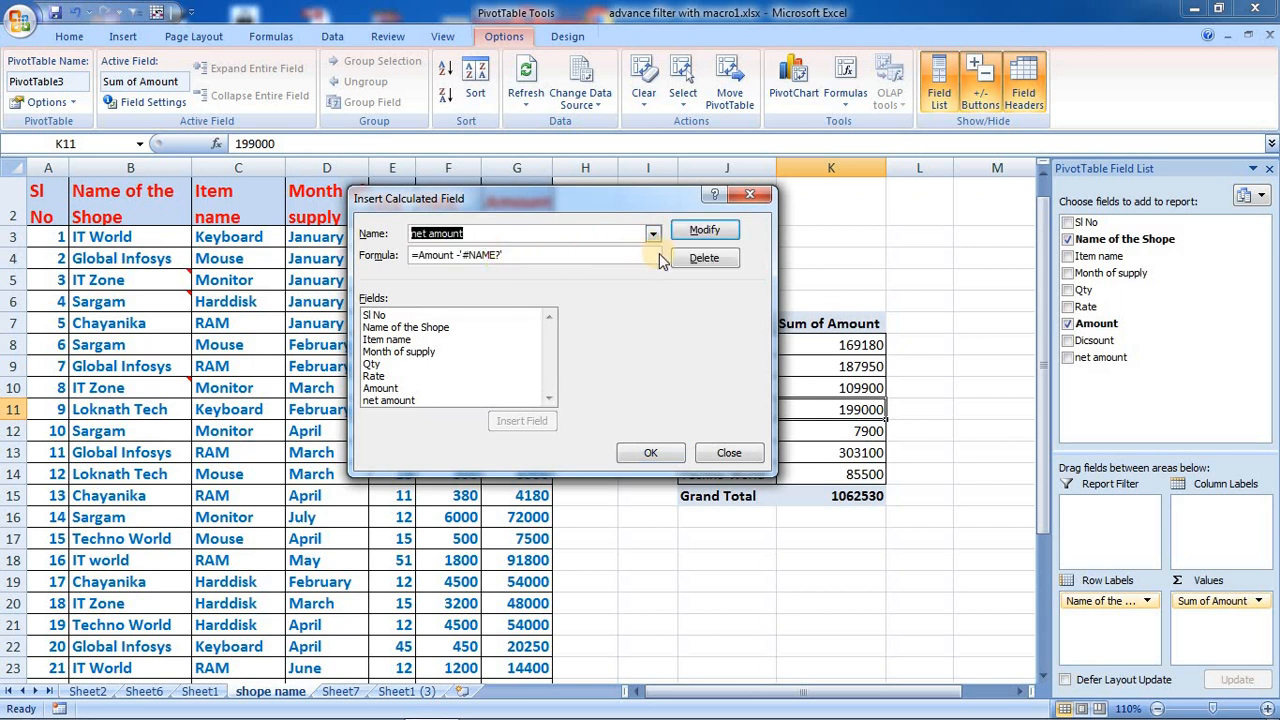
pyautogui.click(690, 262)
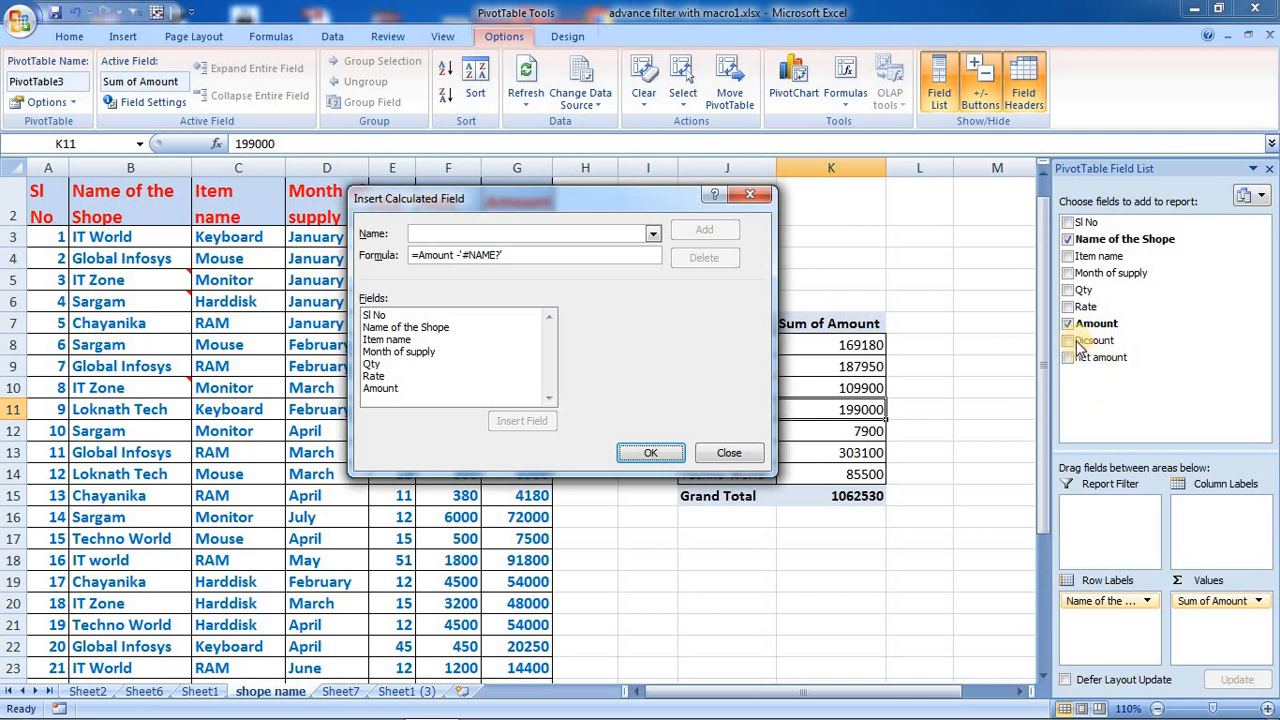
pyautogui.click(650, 452)
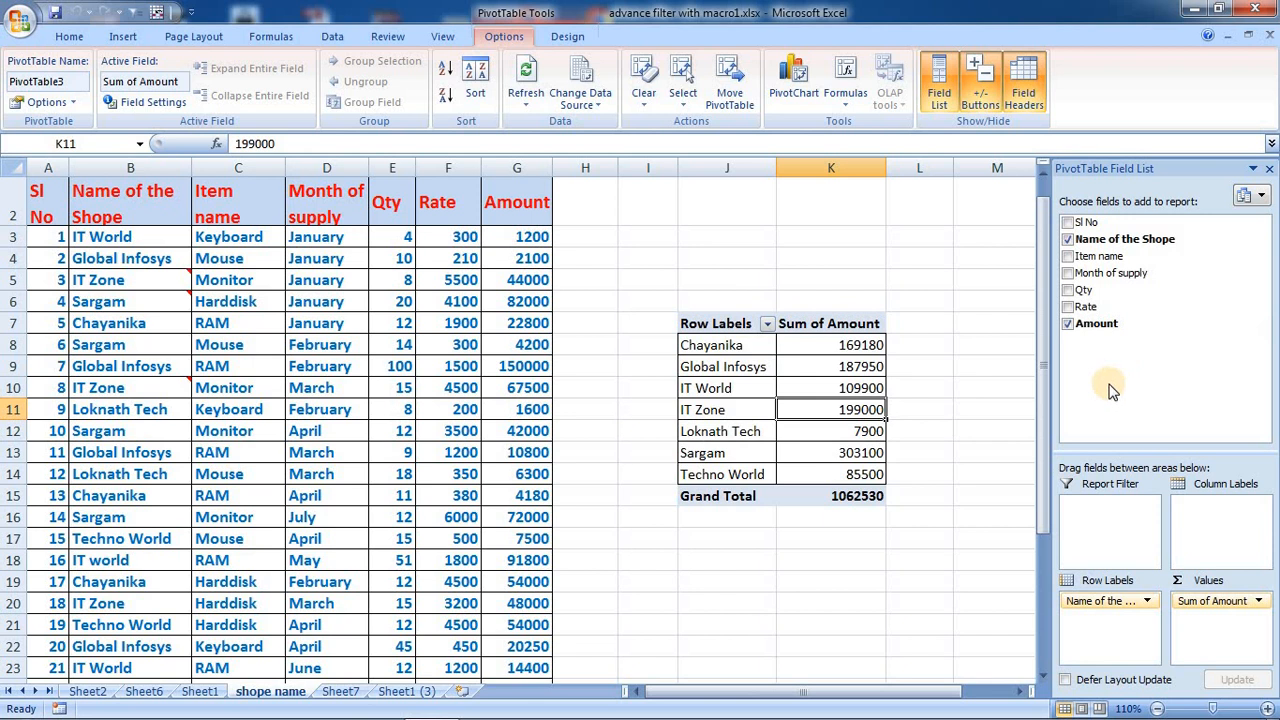
# Start a new calculated field for the PivotTable and name it Discount
pyautogui.click(835, 348)
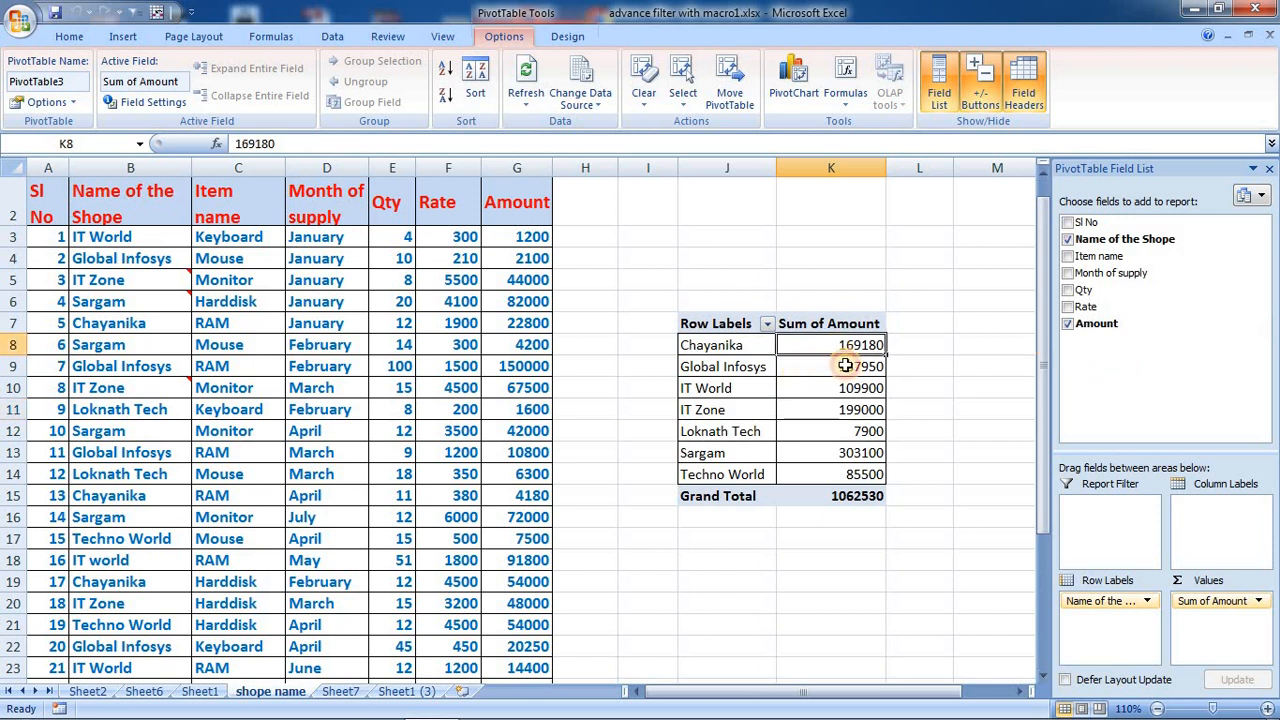
pyautogui.click(848, 100)
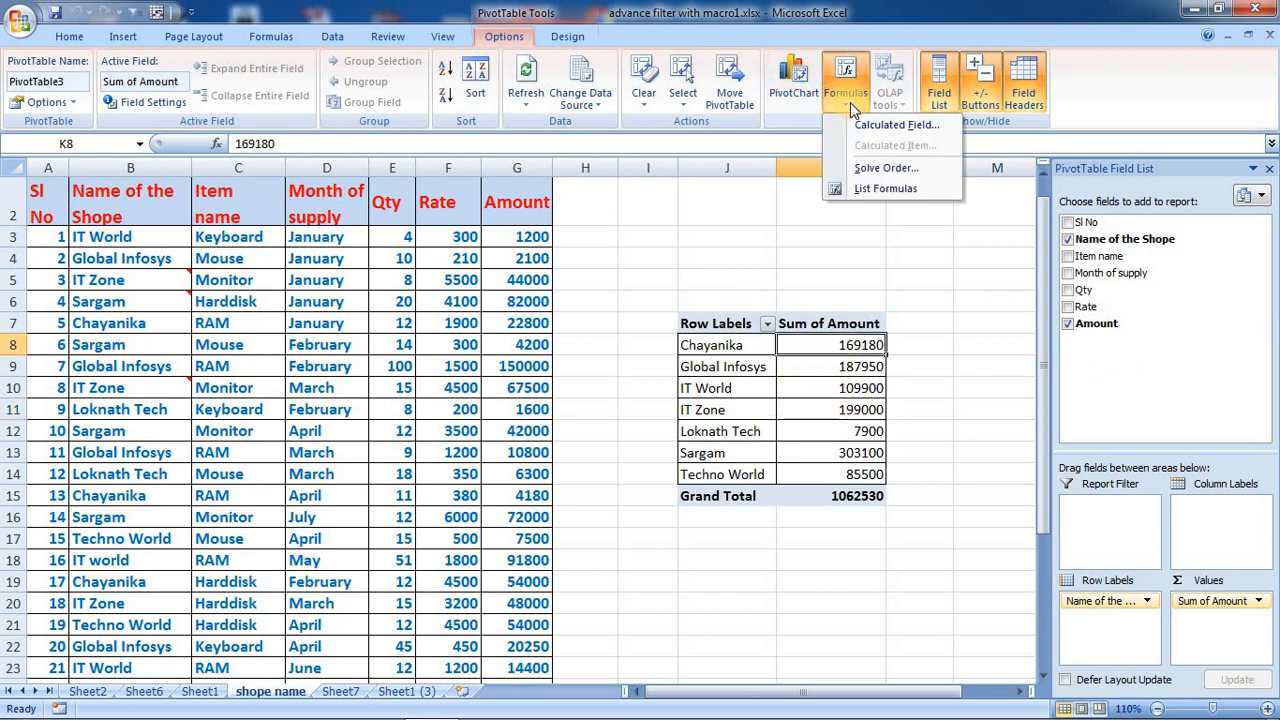
pyautogui.click(898, 125)
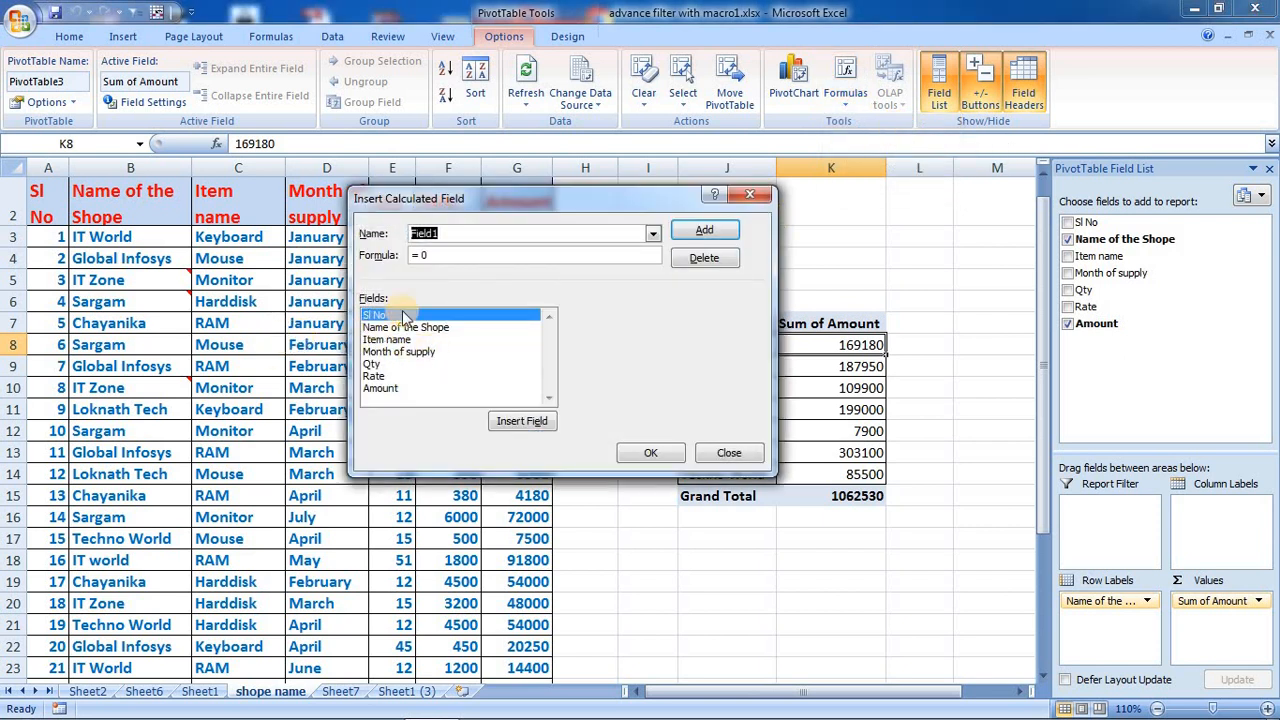
pyautogui.click(432, 255)
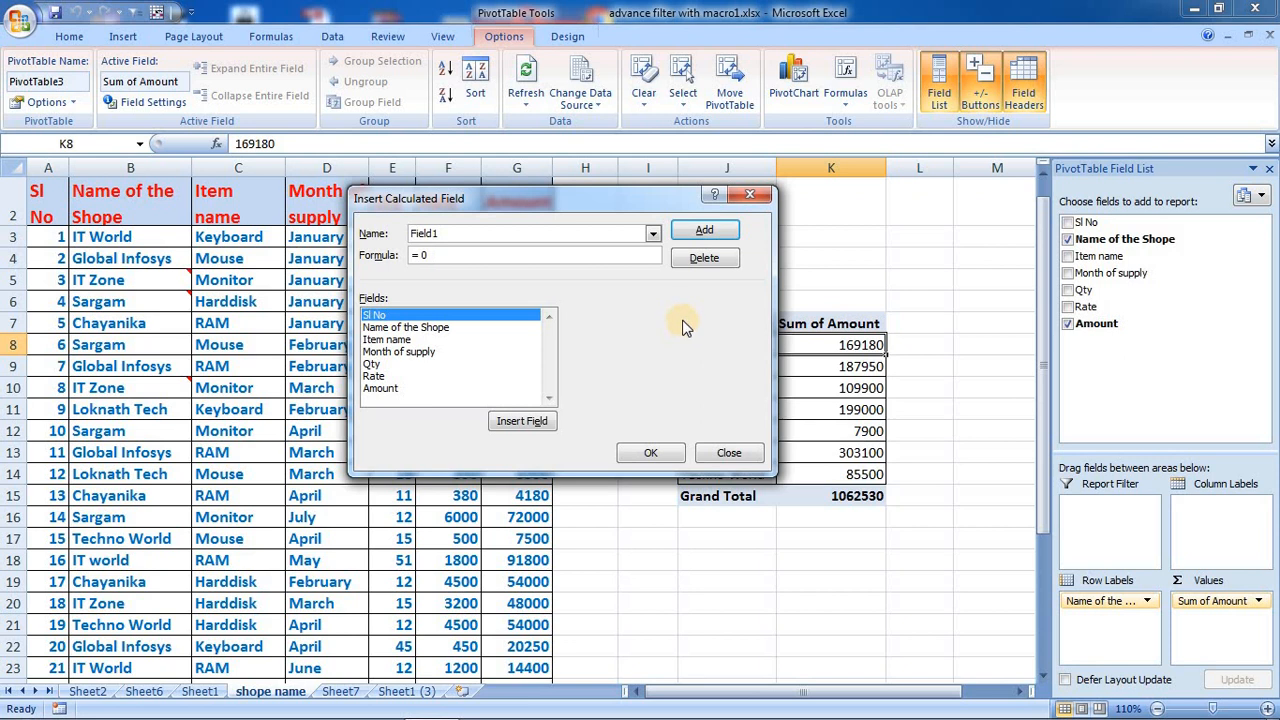
pyautogui.moveTo(620, 203)
pyautogui.mouseDown()
pyautogui.moveTo(622, 187)
pyautogui.moveTo(635, 189)
pyautogui.mouseUp()
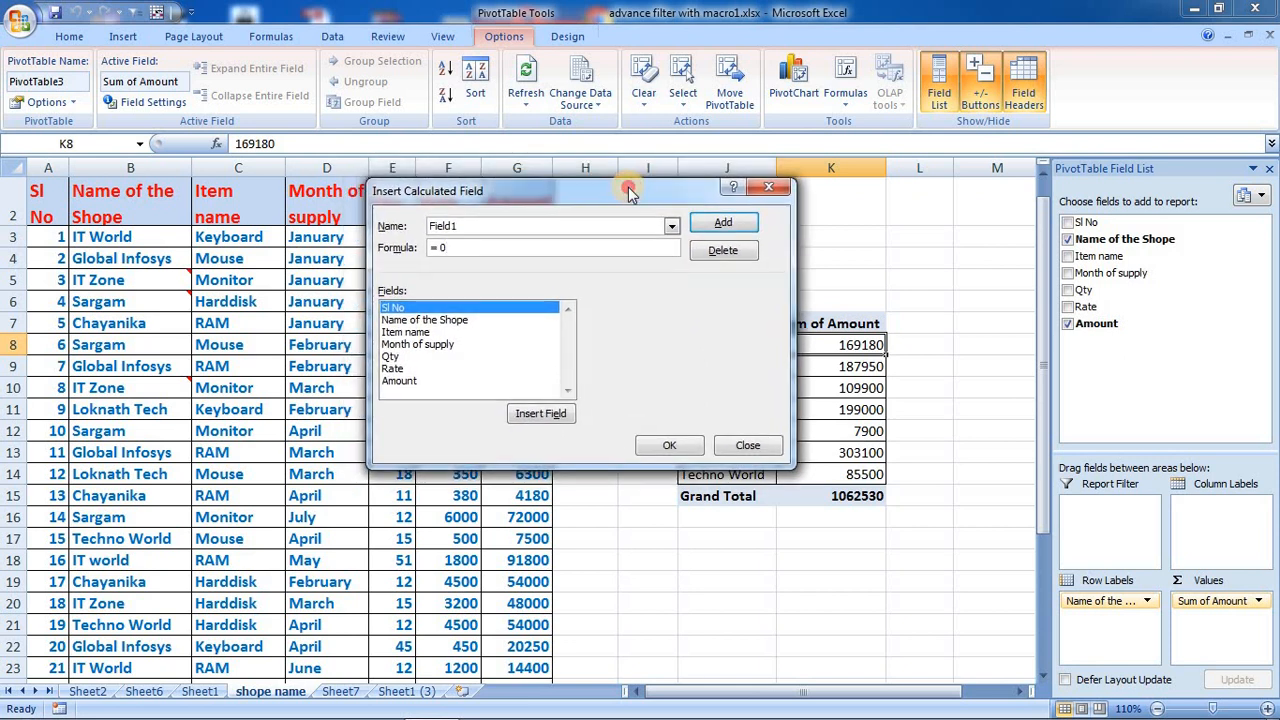
pyautogui.click(671, 225)
pyautogui.write('Discount')
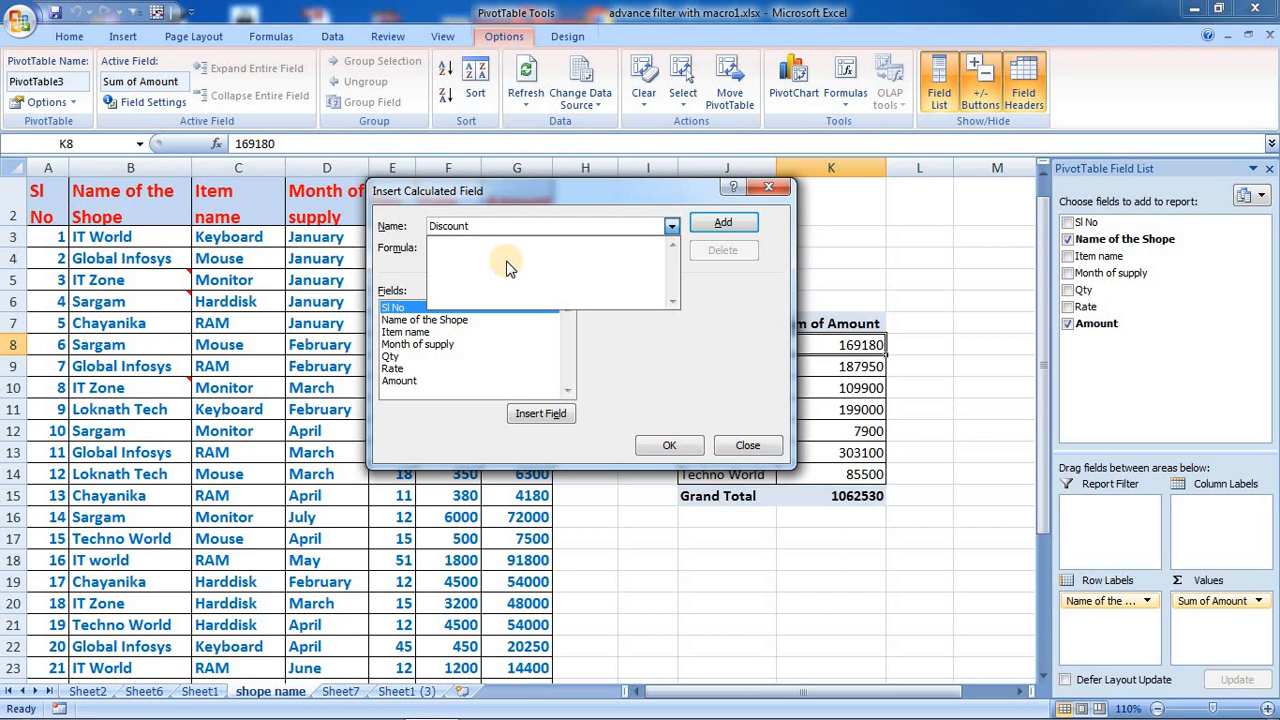
# Set the Discount field's formula to =if( Amount>=150000, Amount*10%, Amount*5%) and insert the field into the PivotTable
pyautogui.click(600, 322)
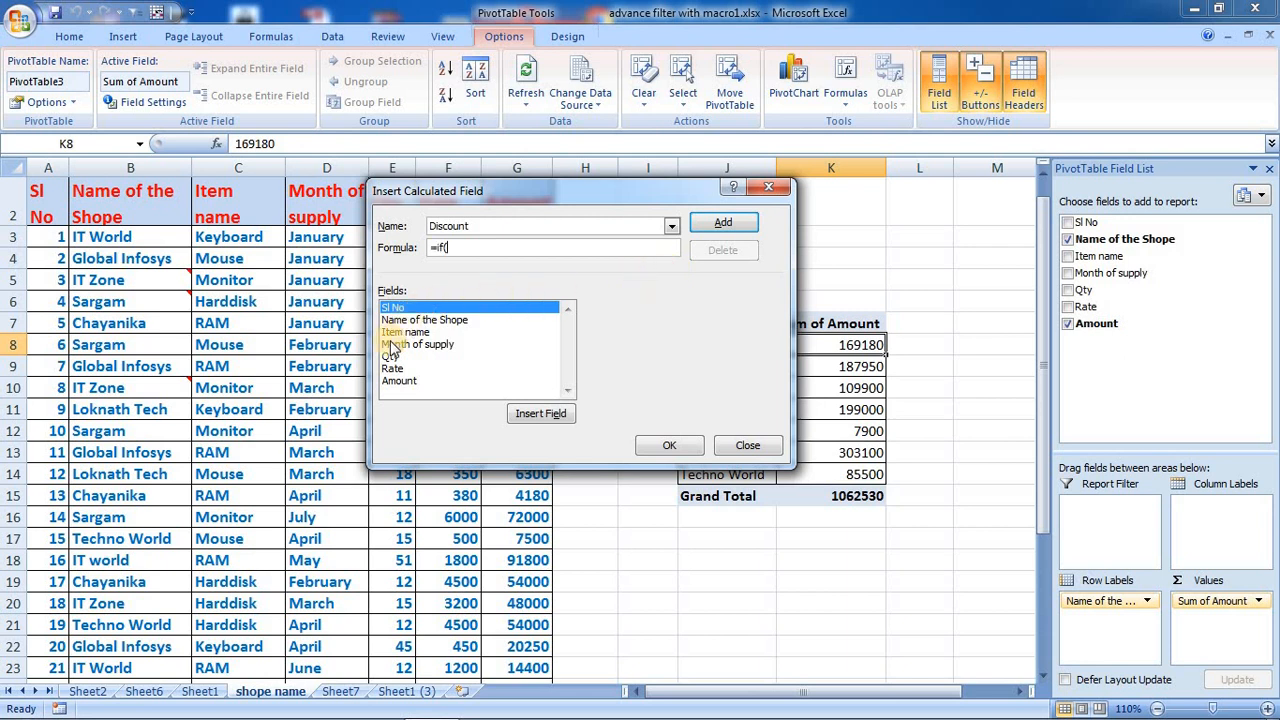
pyautogui.click(397, 381)
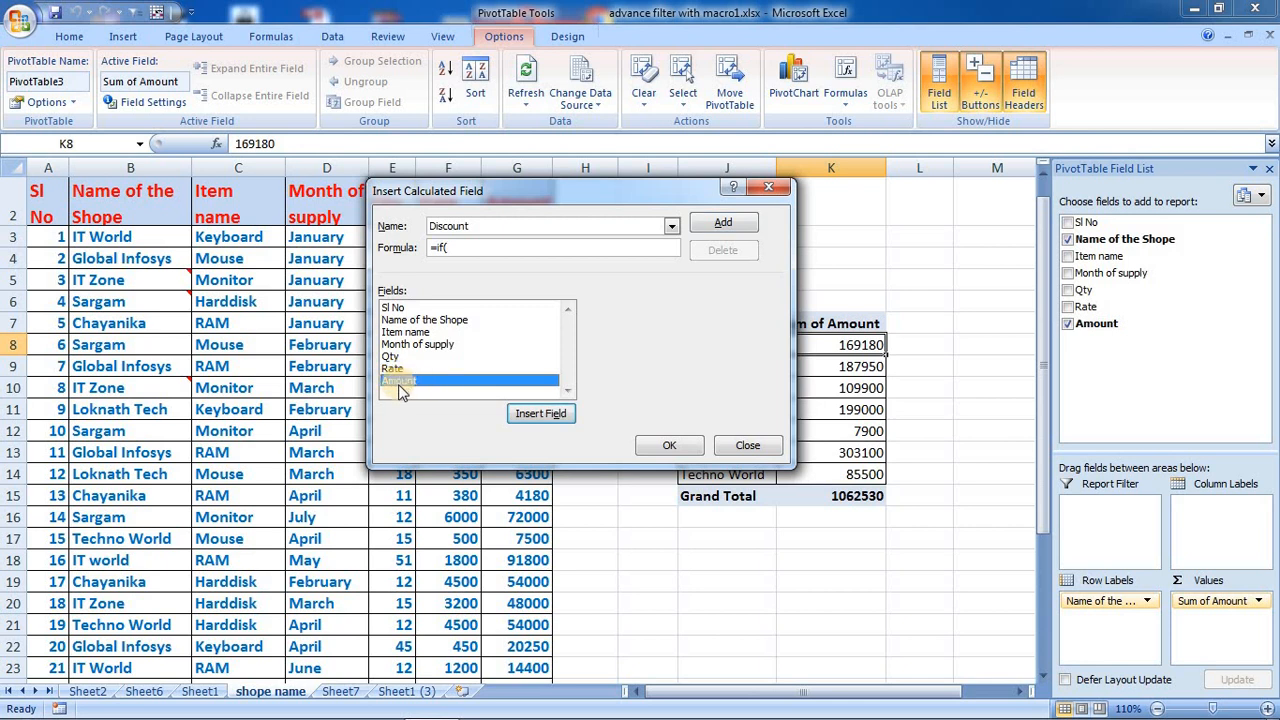
pyautogui.click(533, 416)
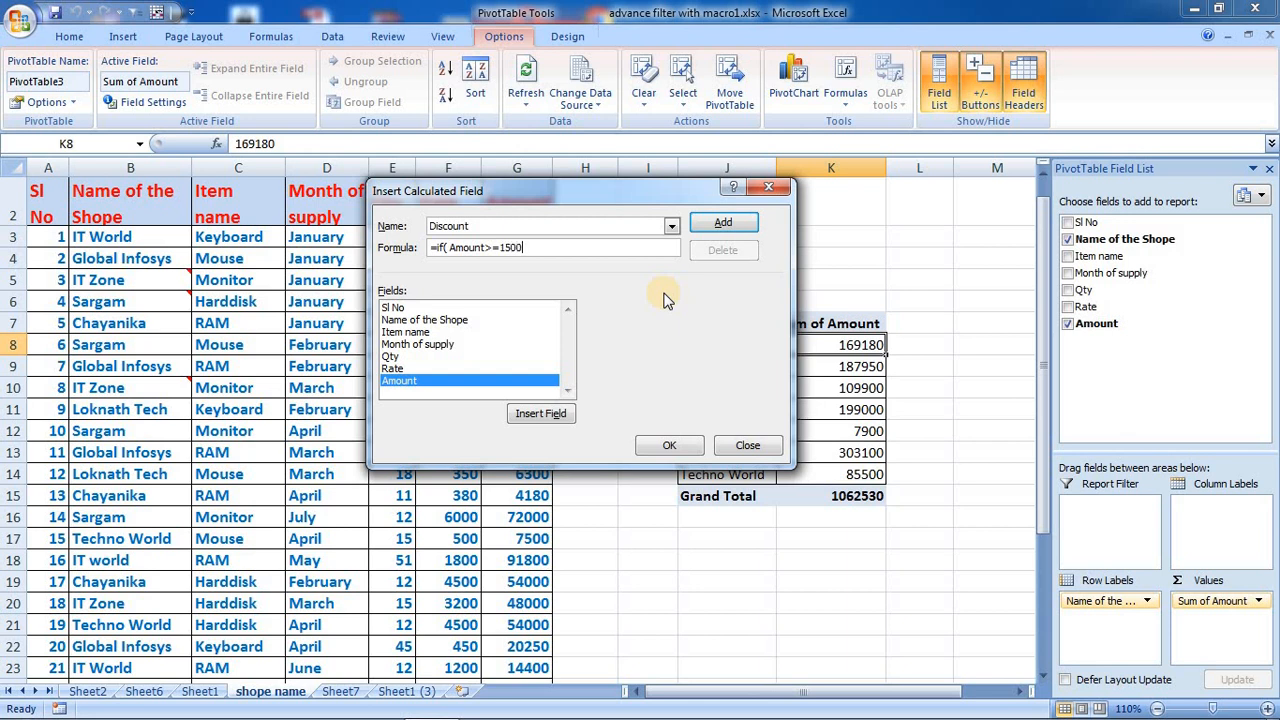
pyautogui.write('>=150000,')
pyautogui.click(423, 386)
pyautogui.click(545, 413)
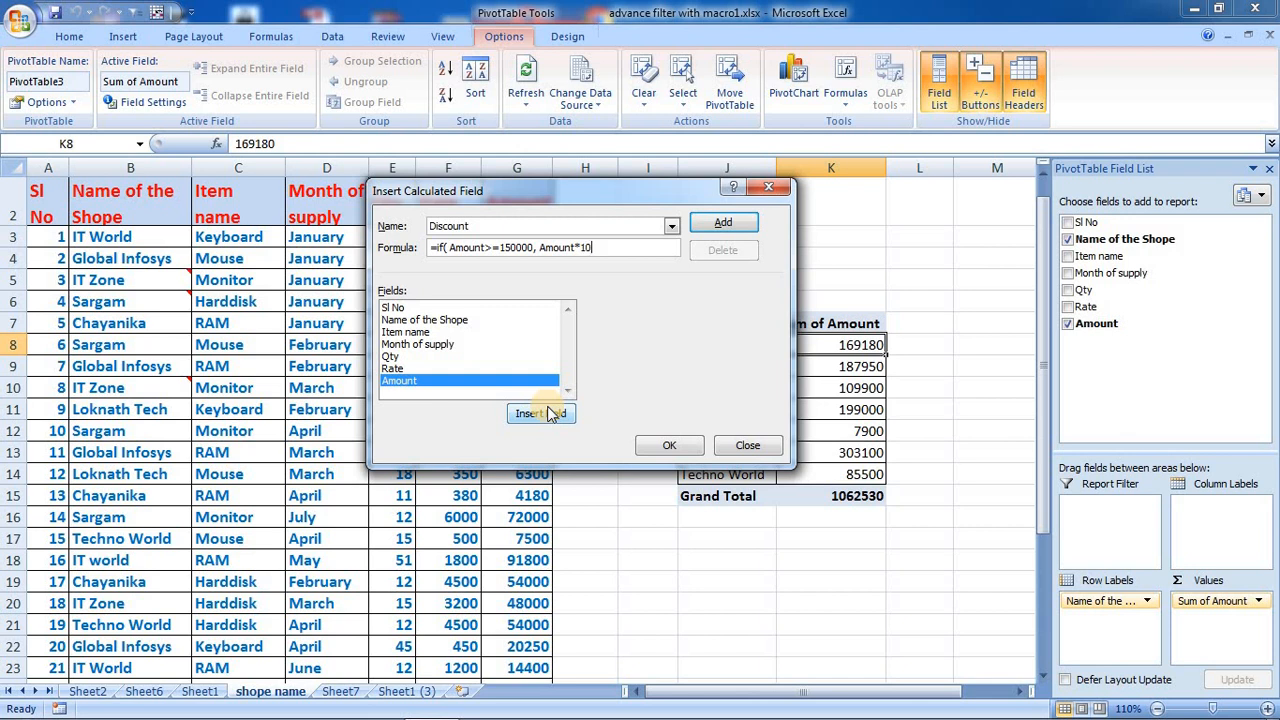
pyautogui.write('%,')
pyautogui.click(424, 383)
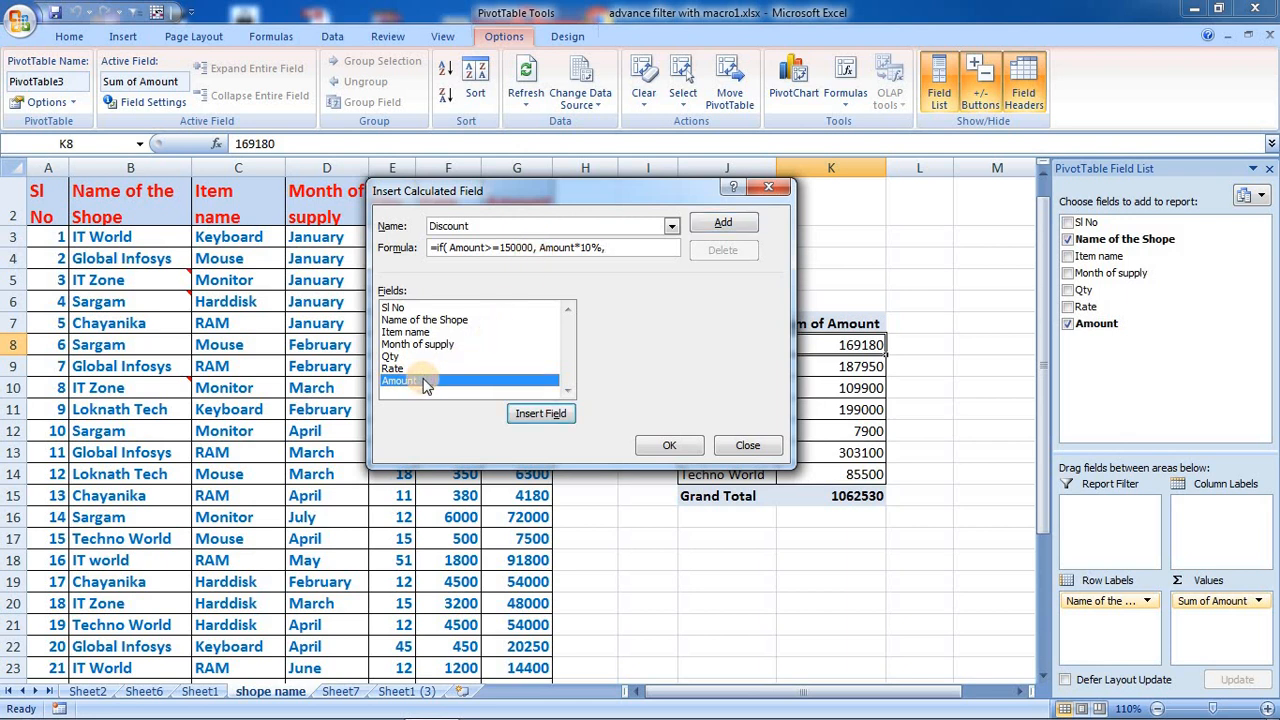
pyautogui.click(558, 418)
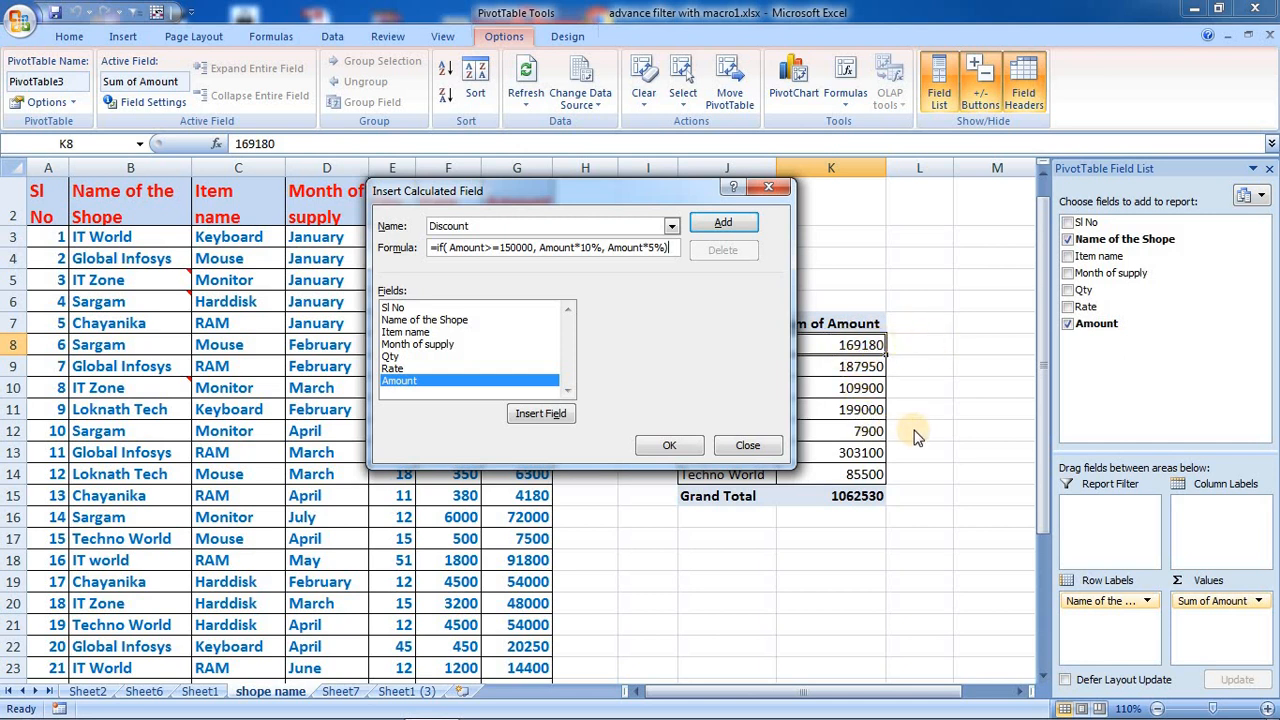
pyautogui.click(670, 446)
# Compare each shop's Sum of Amount with its Sum of Discount to check the 10% and 5% rates in the PivotTable
pyautogui.click(866, 372)
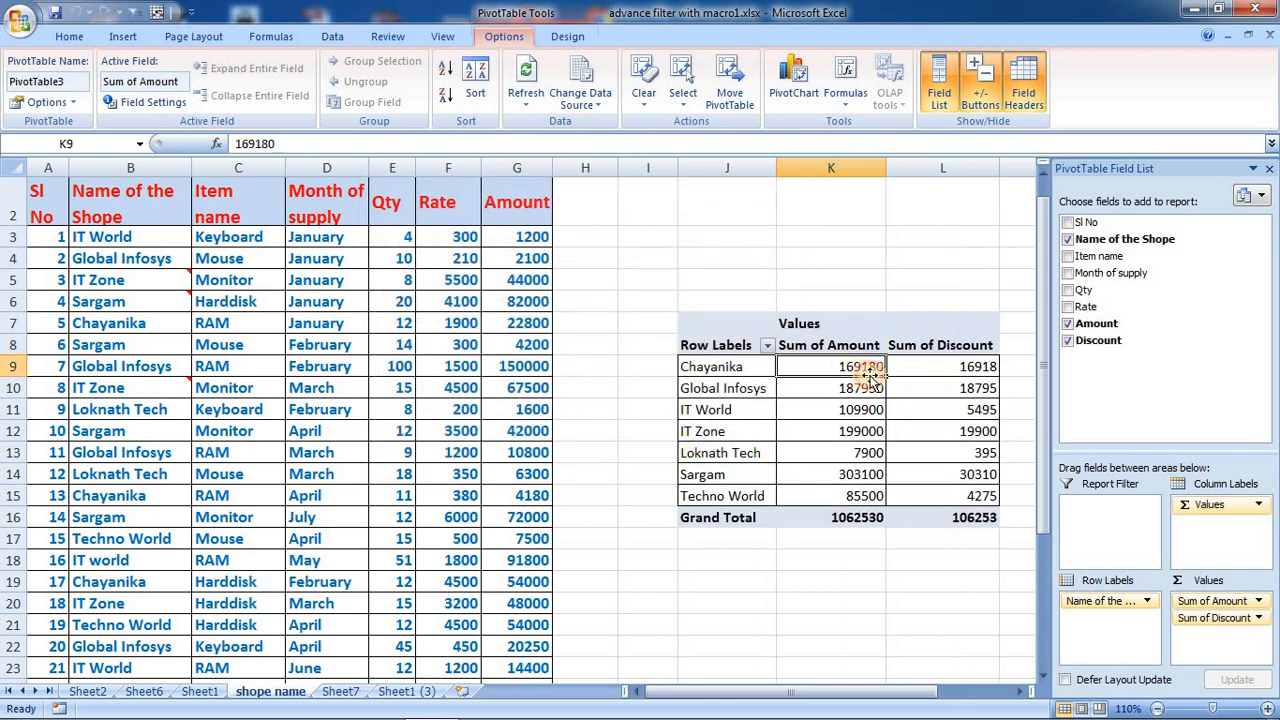
pyautogui.click(960, 370)
pyautogui.click(868, 390)
pyautogui.click(955, 392)
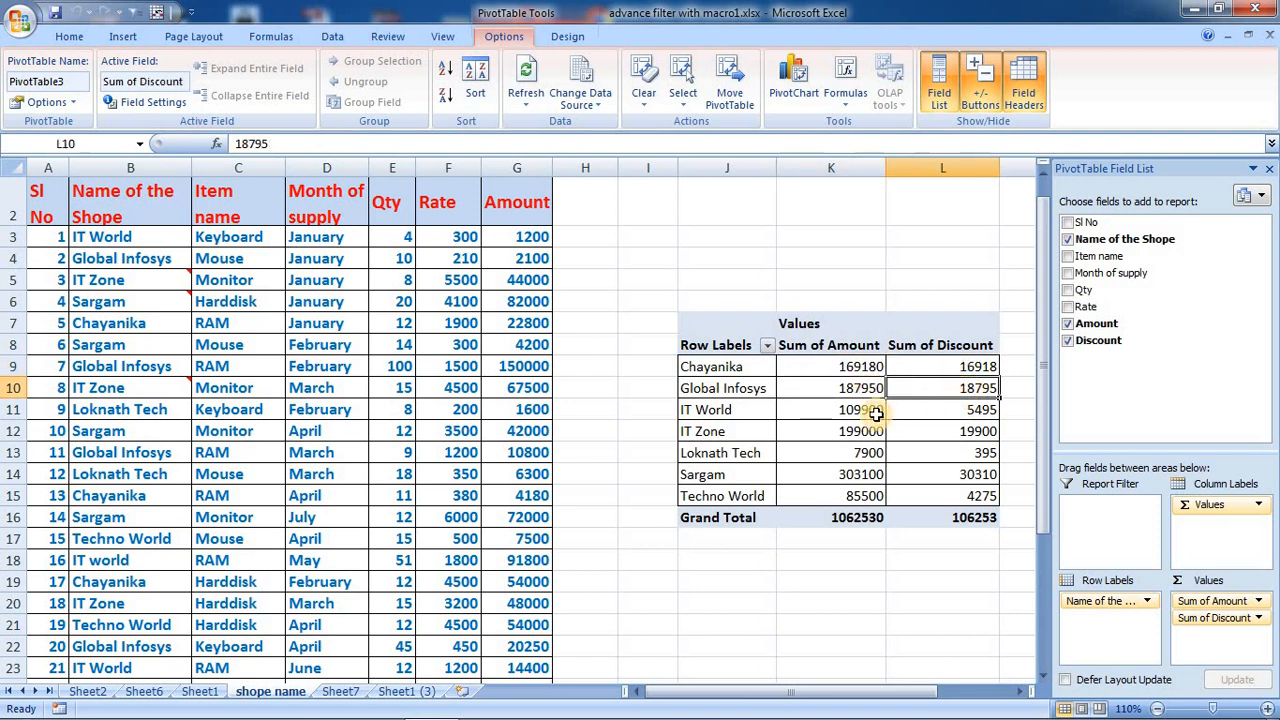
pyautogui.click(868, 411)
pyautogui.click(893, 414)
pyautogui.click(858, 406)
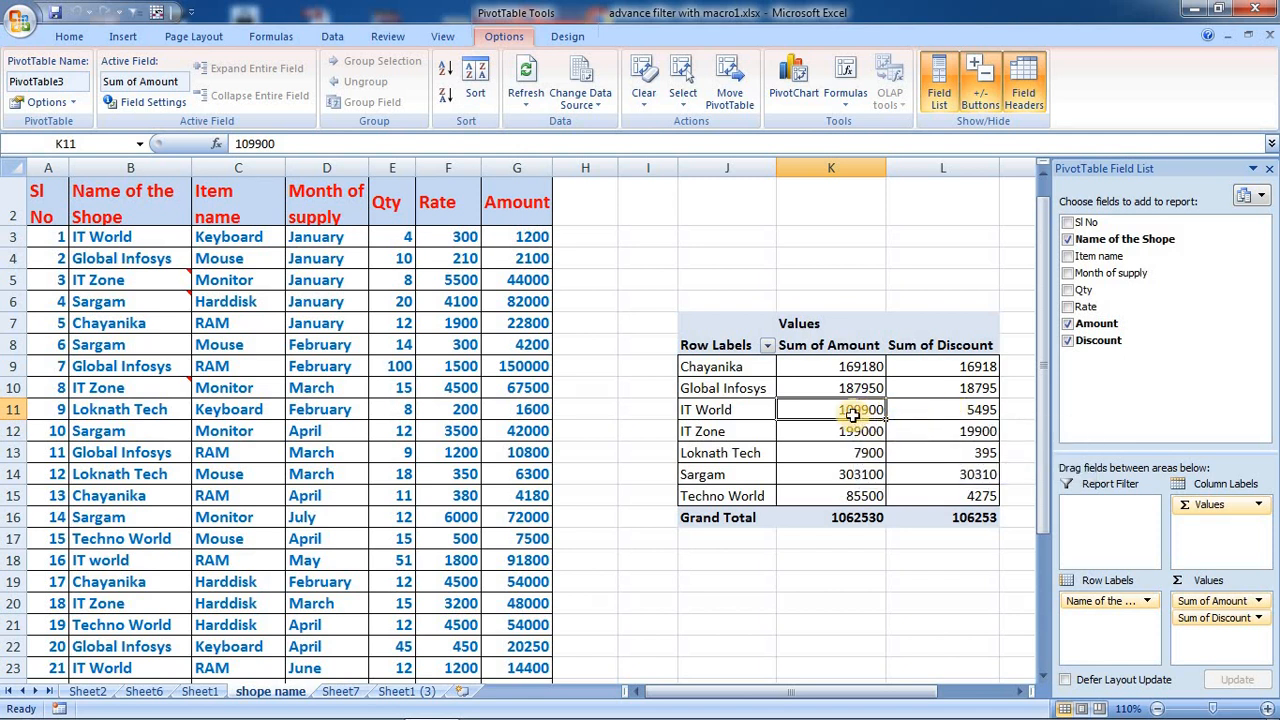
pyautogui.moveTo(852, 410)
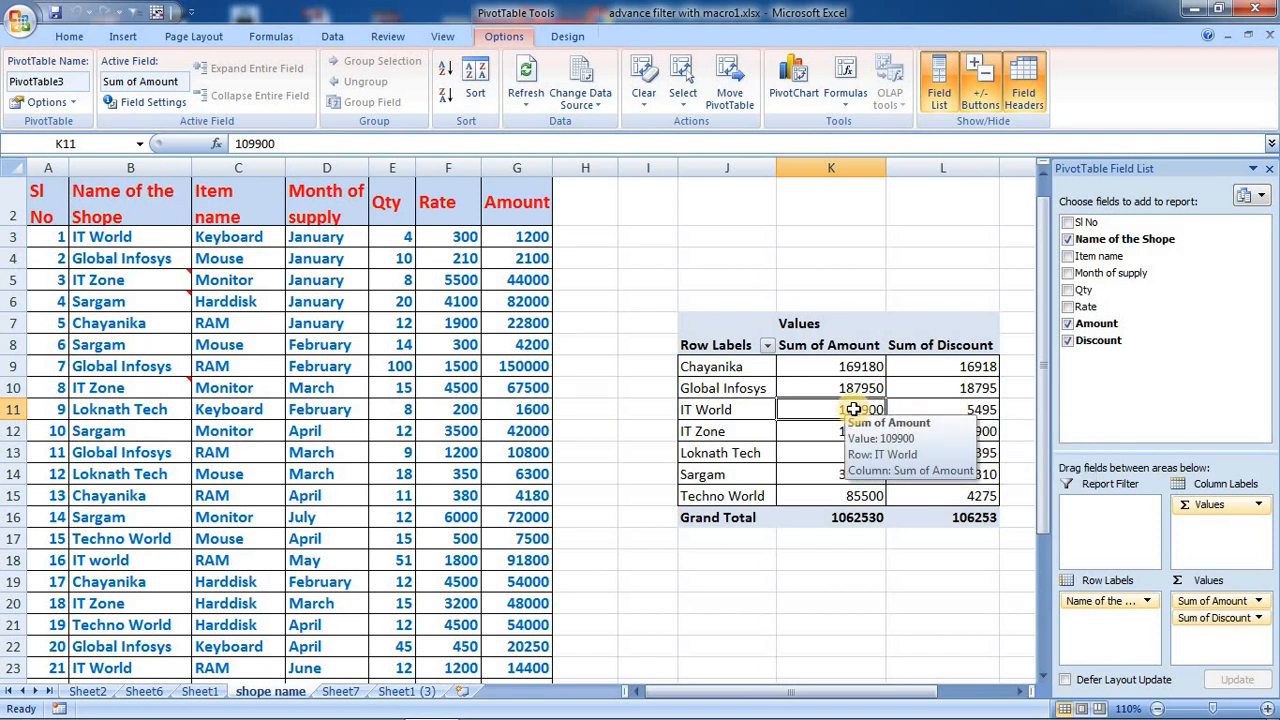
pyautogui.moveTo(995, 410)
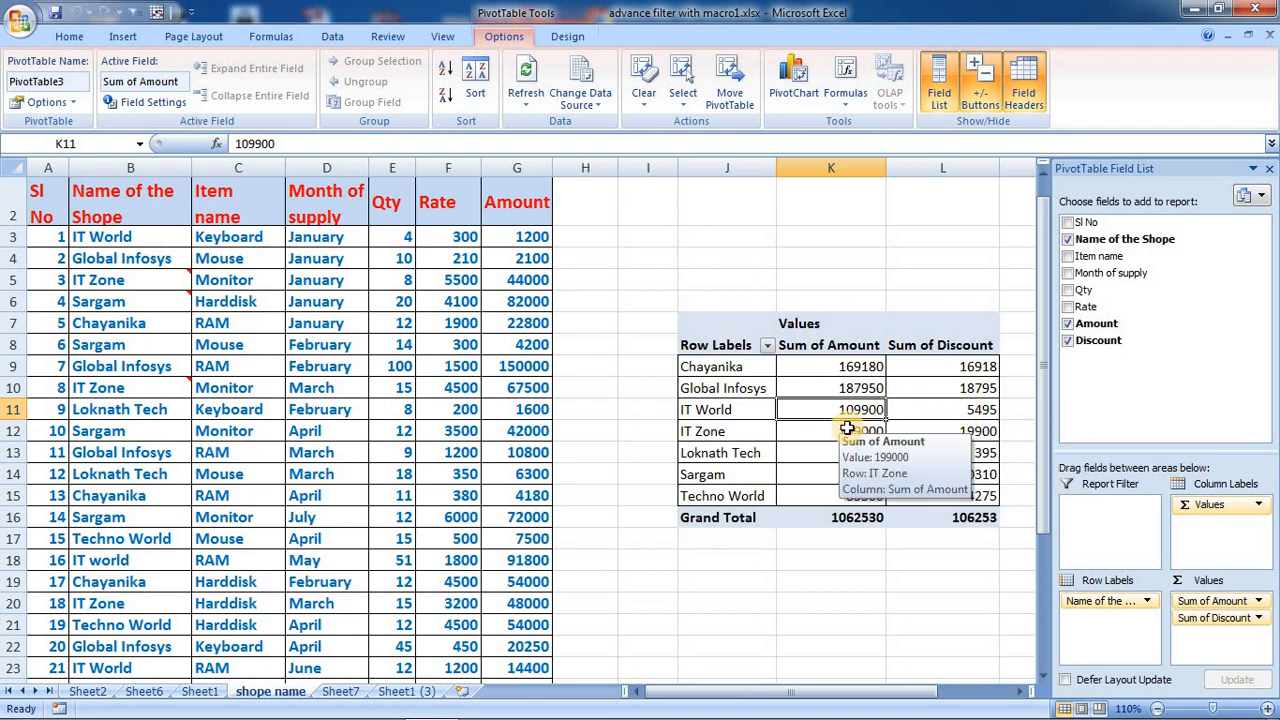
pyautogui.click(911, 428)
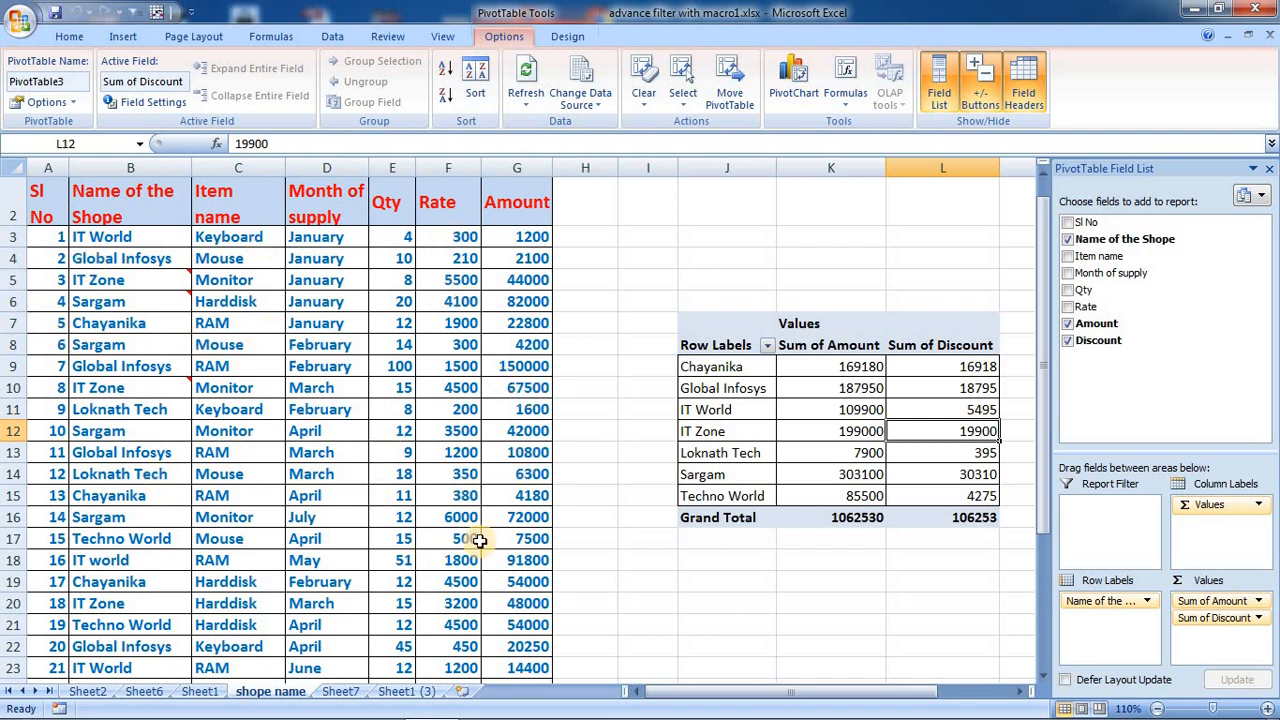
# Remove the Discount field from the PivotTable and add Item name to the row labels beneath Name of the Shope
pyautogui.click(846, 110)
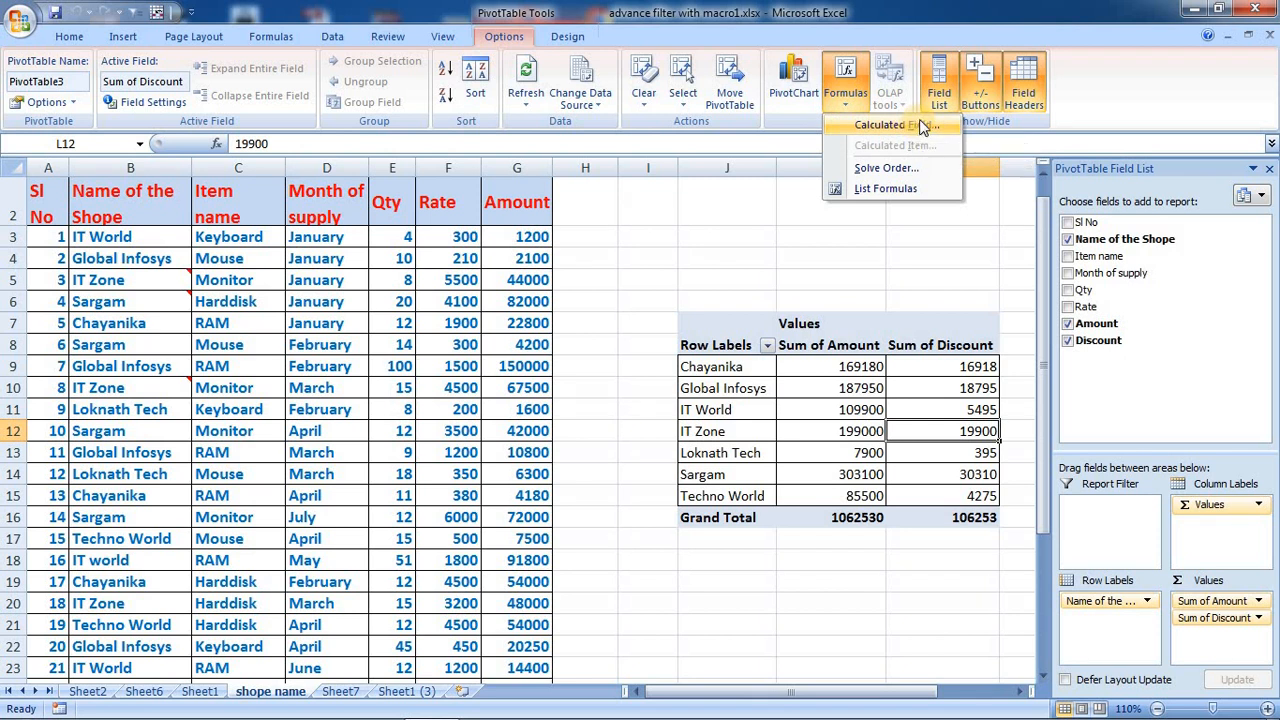
pyautogui.press('Escape')
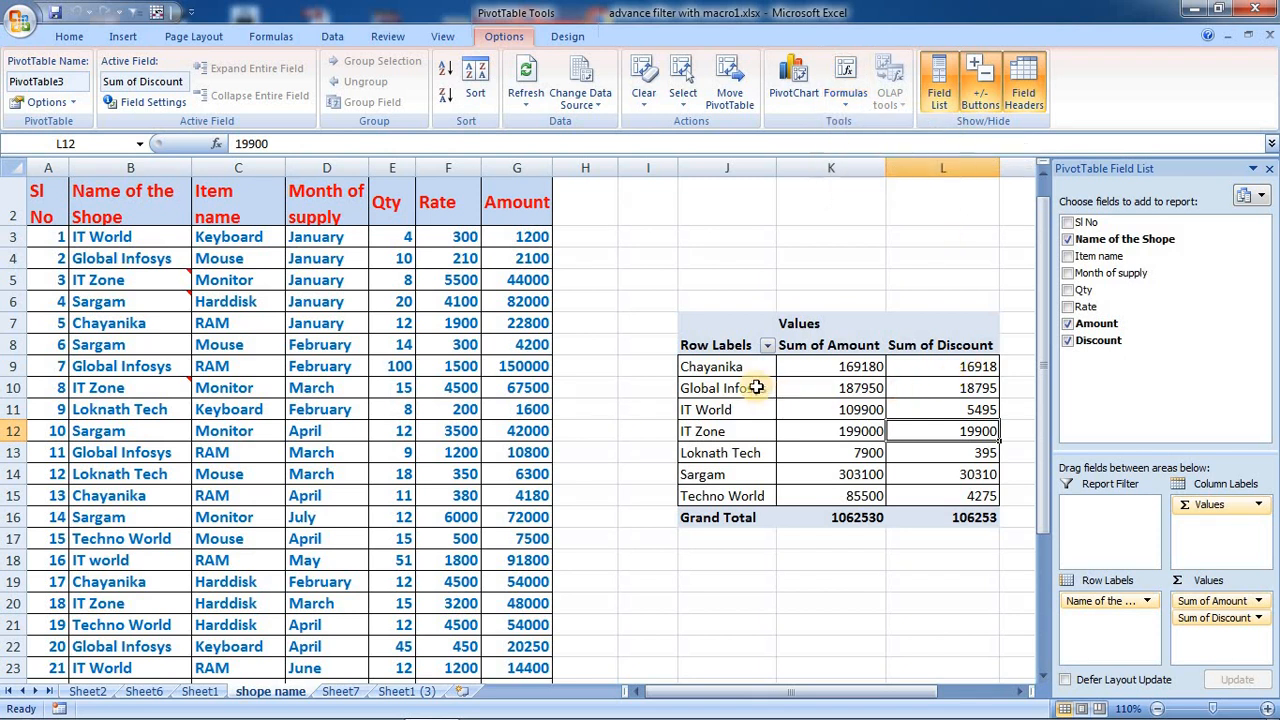
pyautogui.click(855, 105)
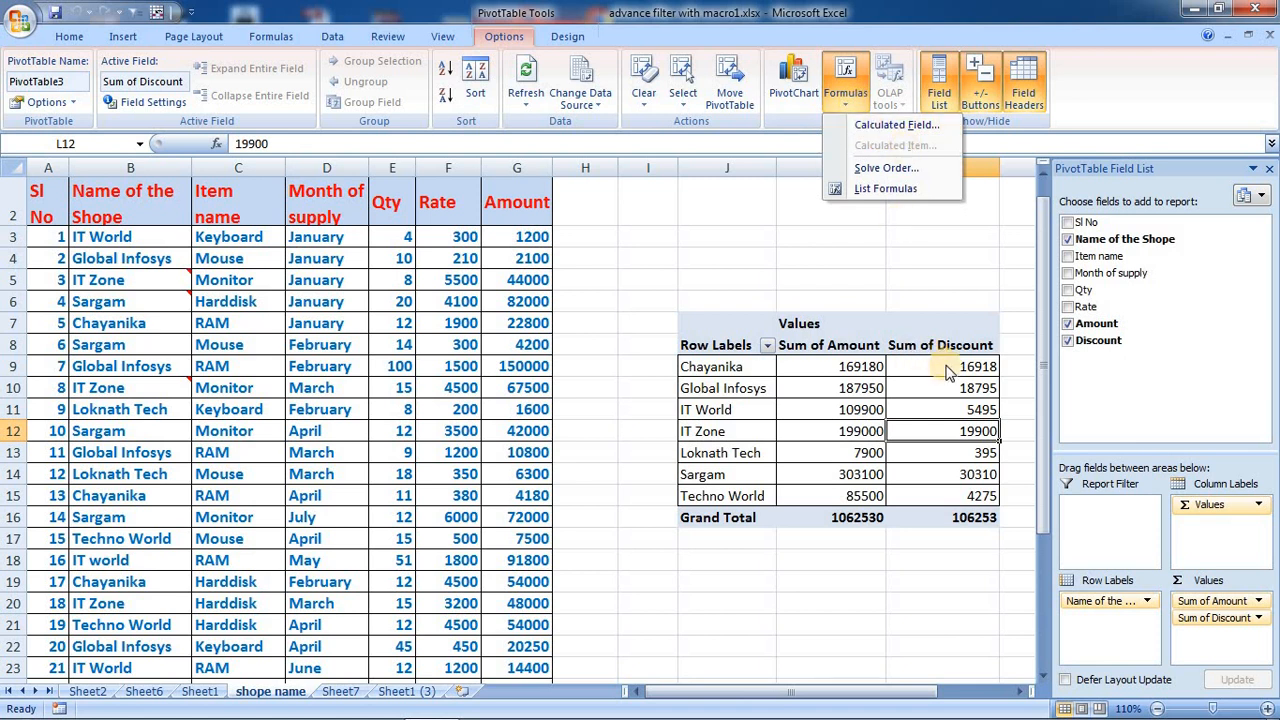
pyautogui.click(1071, 340)
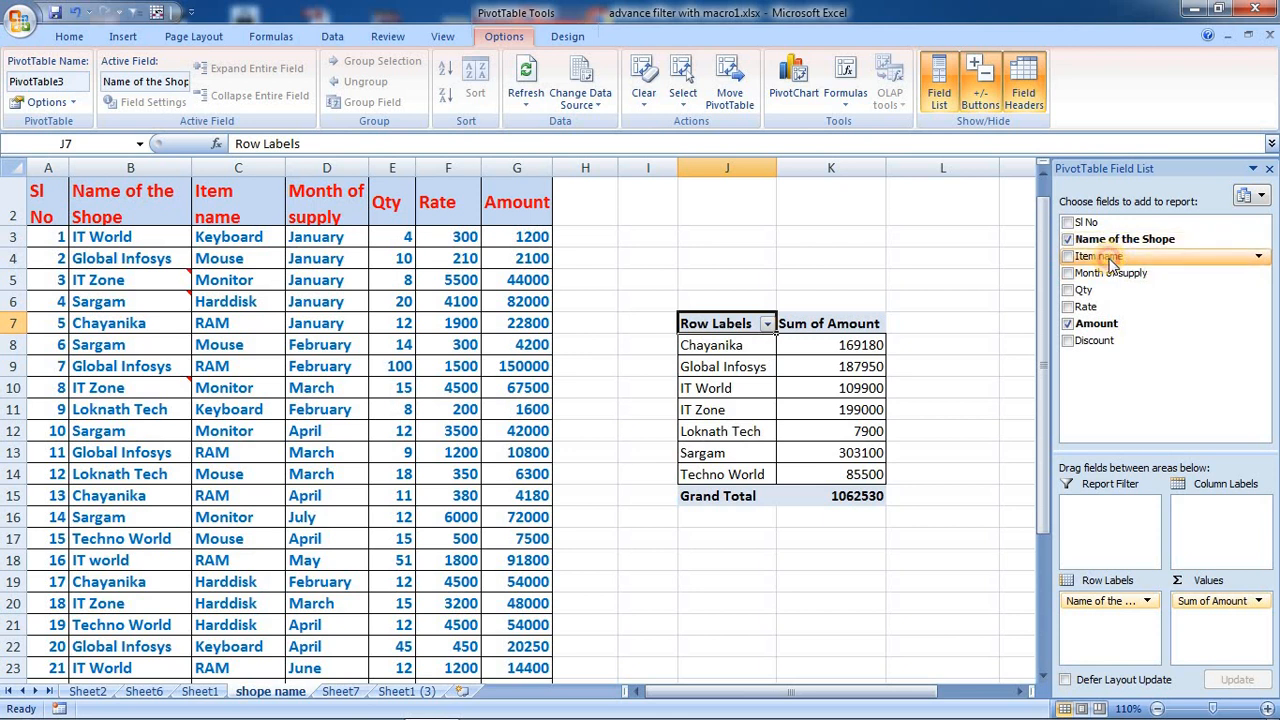
pyautogui.moveTo(1108, 258); pyautogui.dragTo(1118, 625)
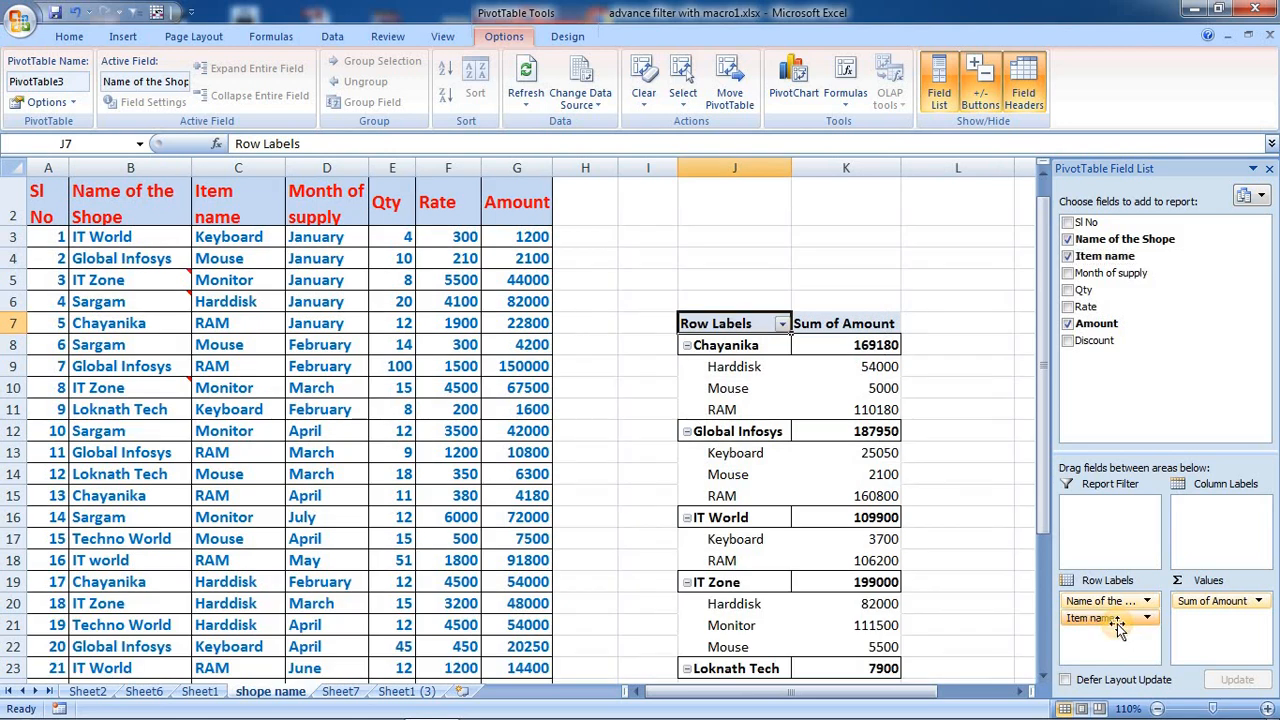
# Review the items listed under Chayanika, Global Infosys and IT World in the PivotTable
pyautogui.click(718, 351)
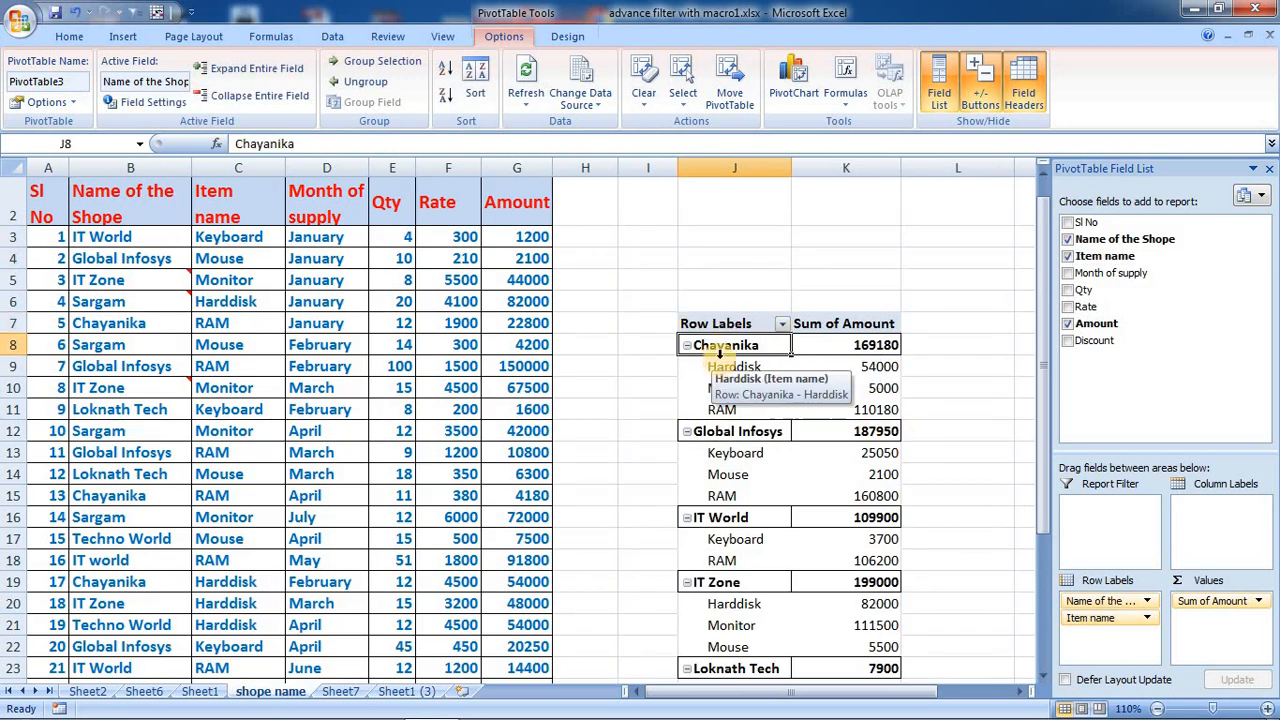
pyautogui.moveTo(737, 366); pyautogui.dragTo(742, 418)
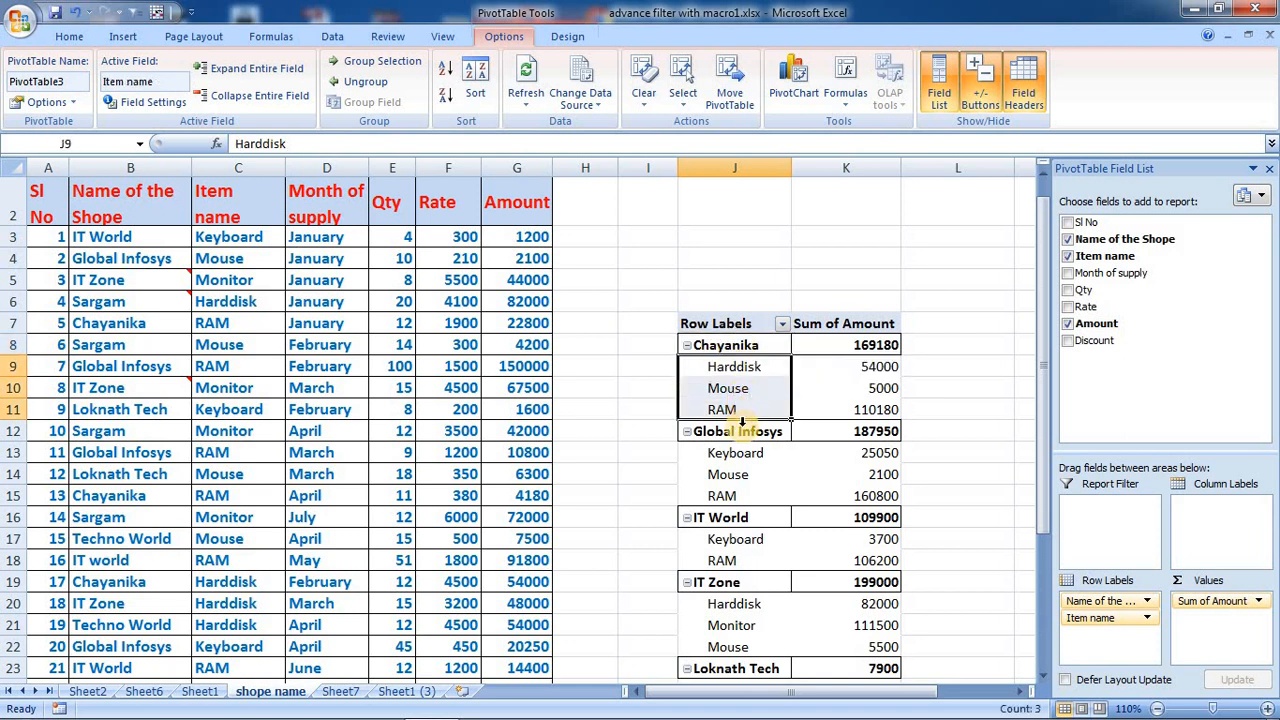
pyautogui.click(738, 438)
pyautogui.moveTo(748, 463); pyautogui.dragTo(829, 497)
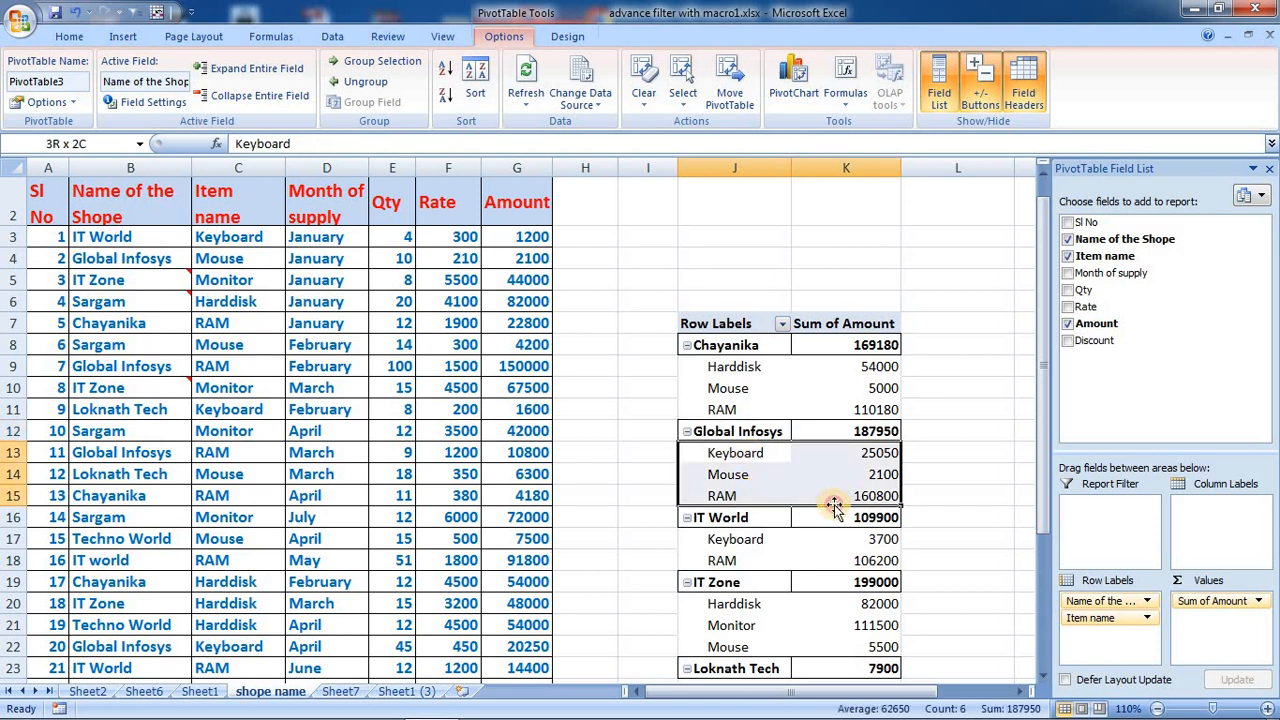
pyautogui.click(719, 519)
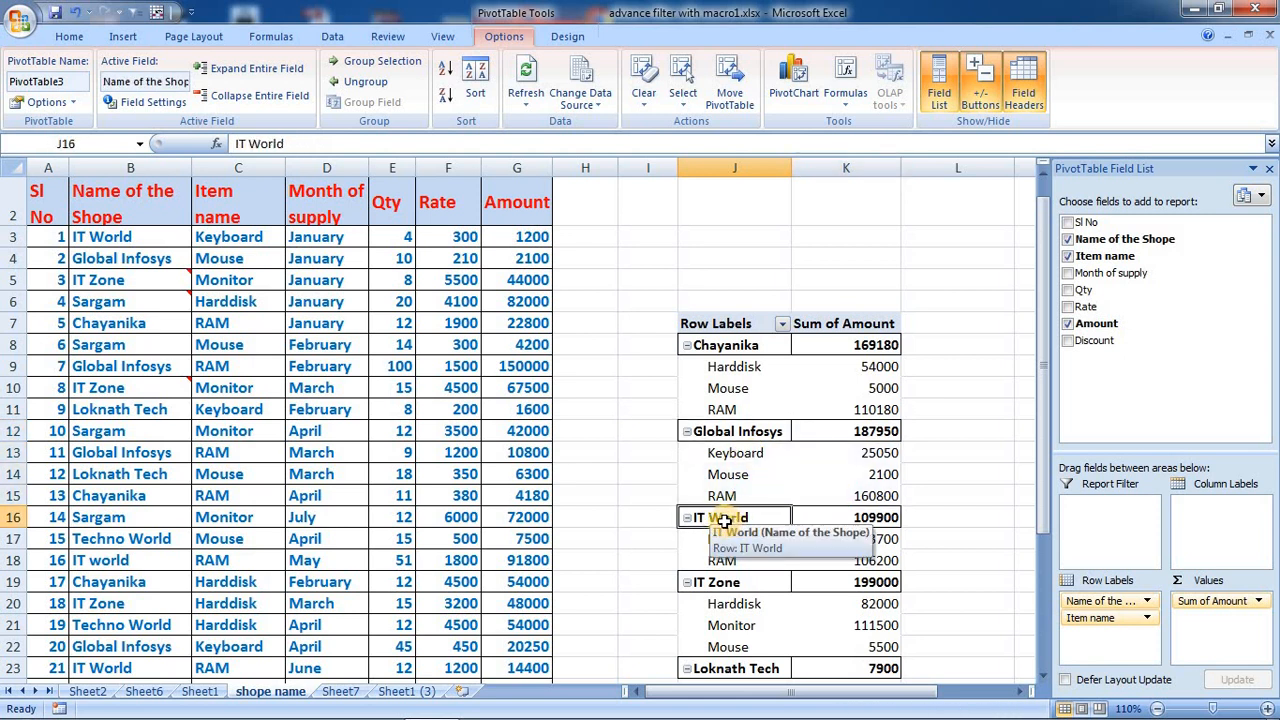
pyautogui.moveTo(736, 539); pyautogui.dragTo(739, 561)
pyautogui.moveTo(1043, 354)
pyautogui.mouseDown()
pyautogui.moveTo(1037, 500)
pyautogui.moveTo(1036, 353)
pyautogui.mouseUp()
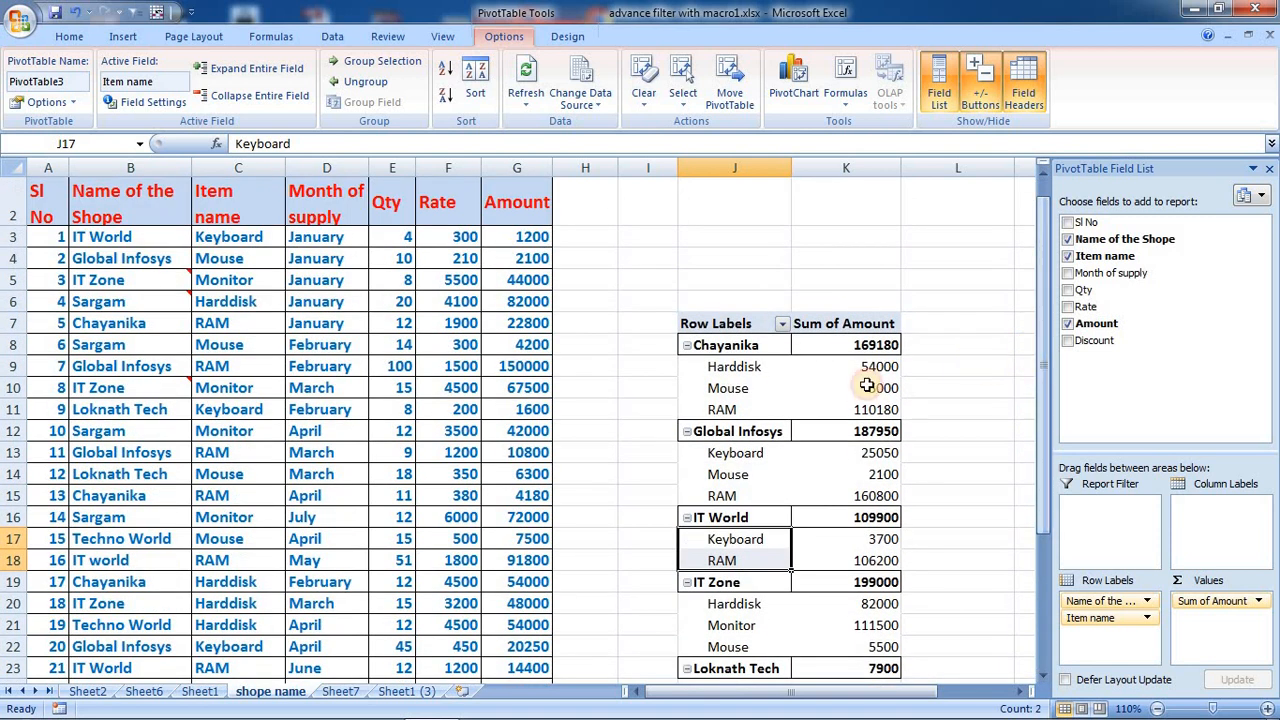
# Examine Chayanika's Harddisk, Mouse and RAM items and the Sum of Amount for Mouse
pyautogui.click(748, 389)
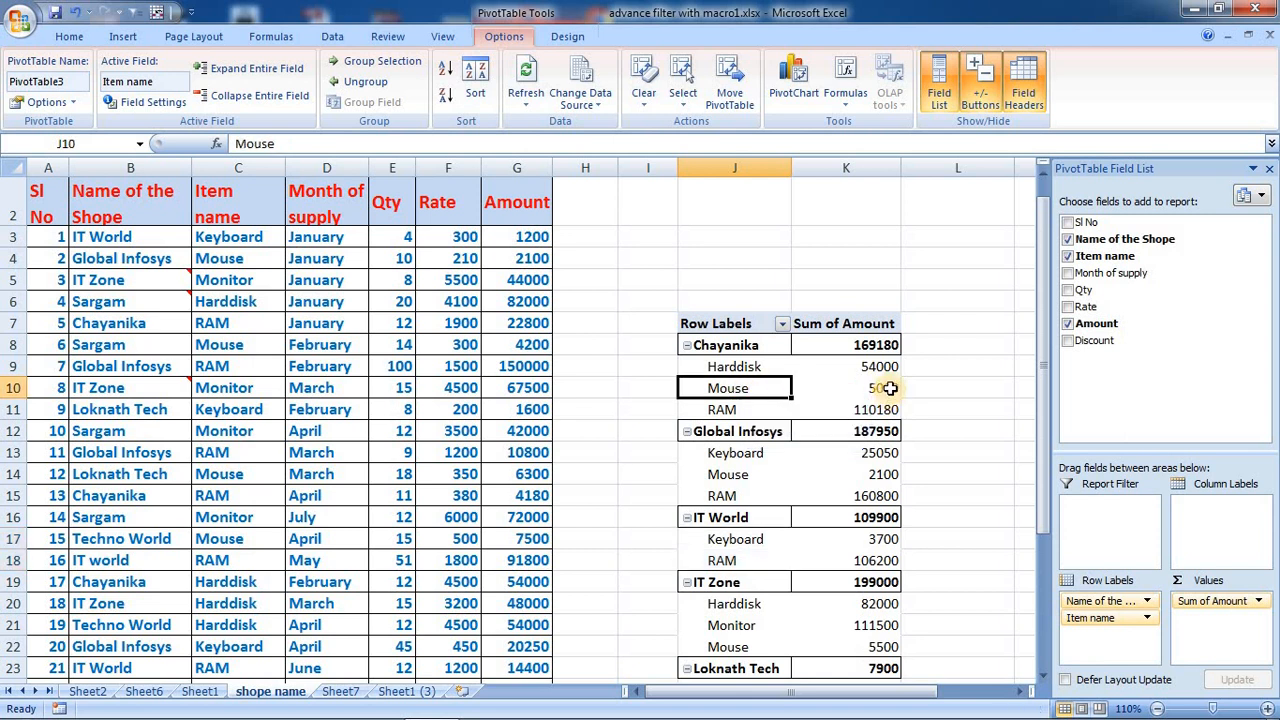
pyautogui.click(889, 388)
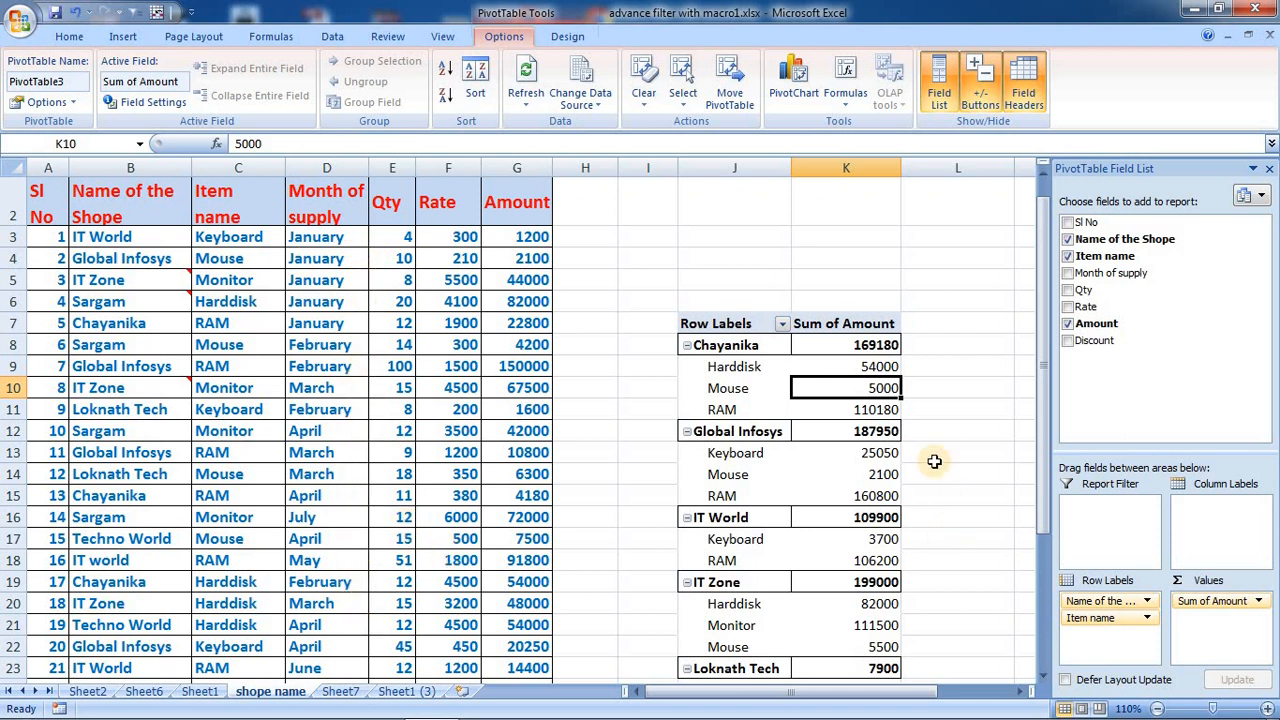
pyautogui.click(722, 393)
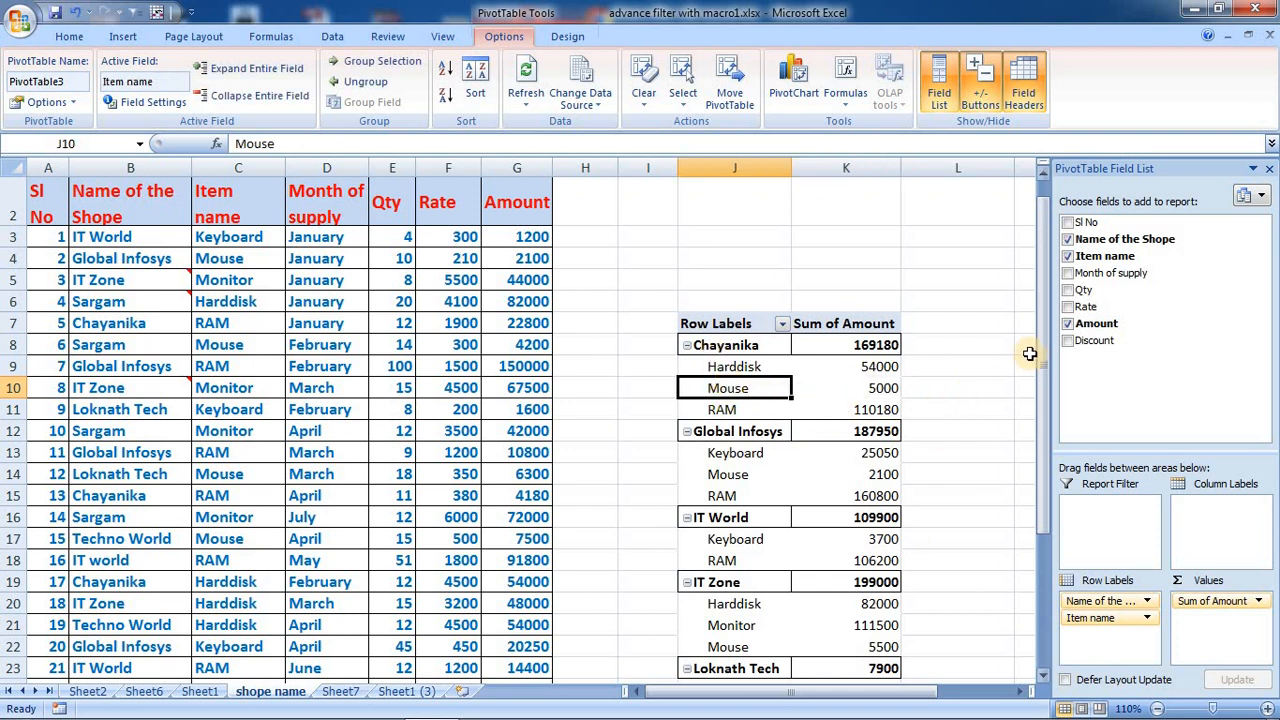
pyautogui.moveTo(1036, 337)
pyautogui.mouseDown()
pyautogui.moveTo(1043, 503)
pyautogui.moveTo(1040, 308)
pyautogui.moveTo(1040, 362)
pyautogui.moveTo(1038, 340)
pyautogui.mouseUp()
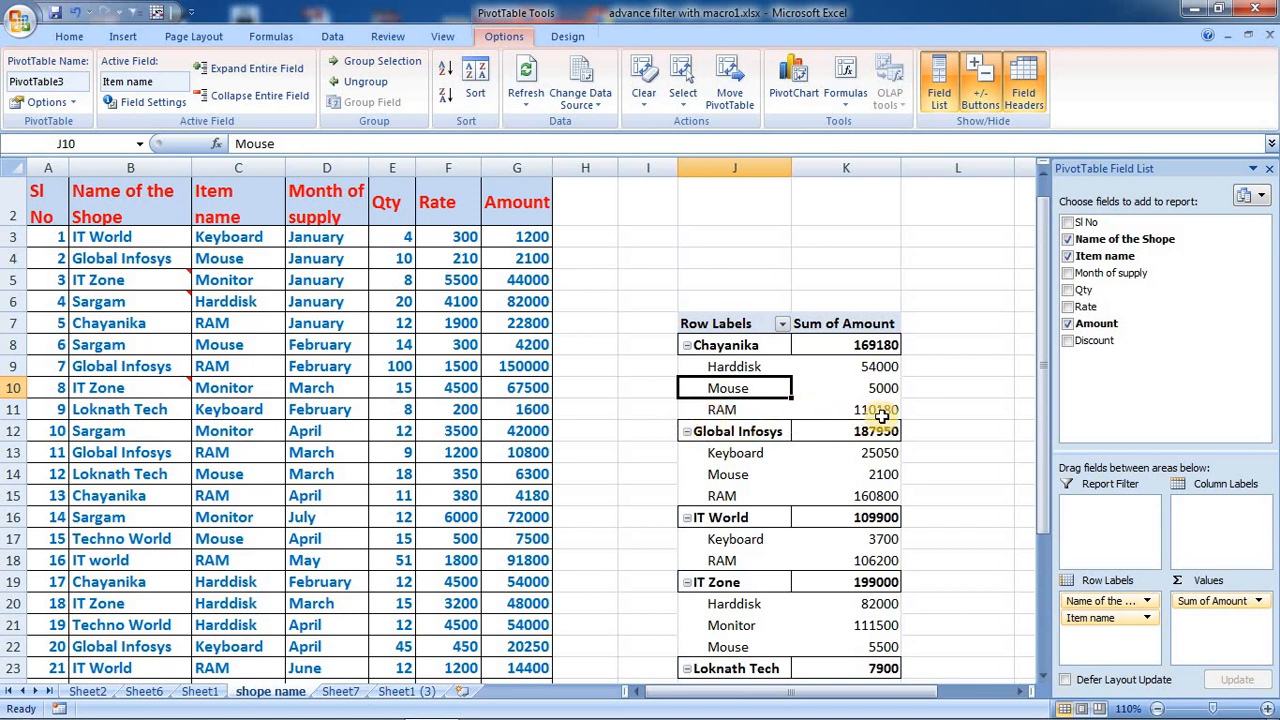
pyautogui.moveTo(881, 416)
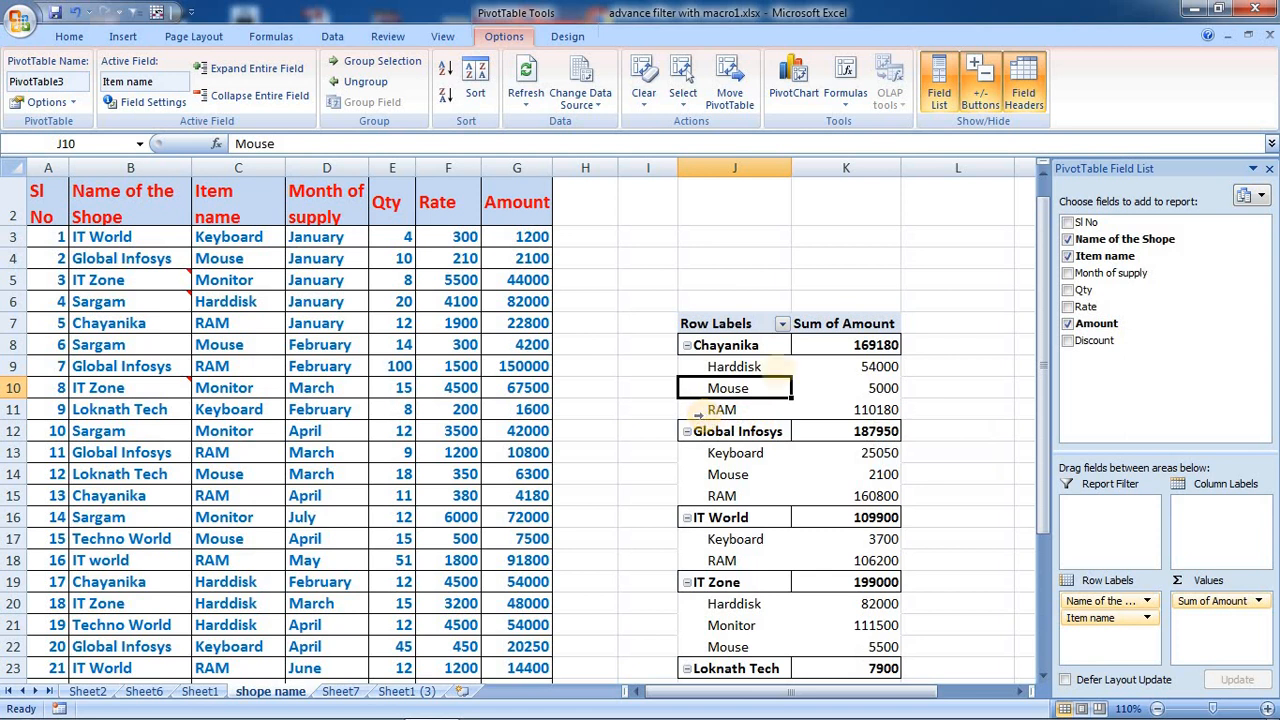
pyautogui.click(736, 368)
pyautogui.moveTo(736, 368); pyautogui.dragTo(745, 410)
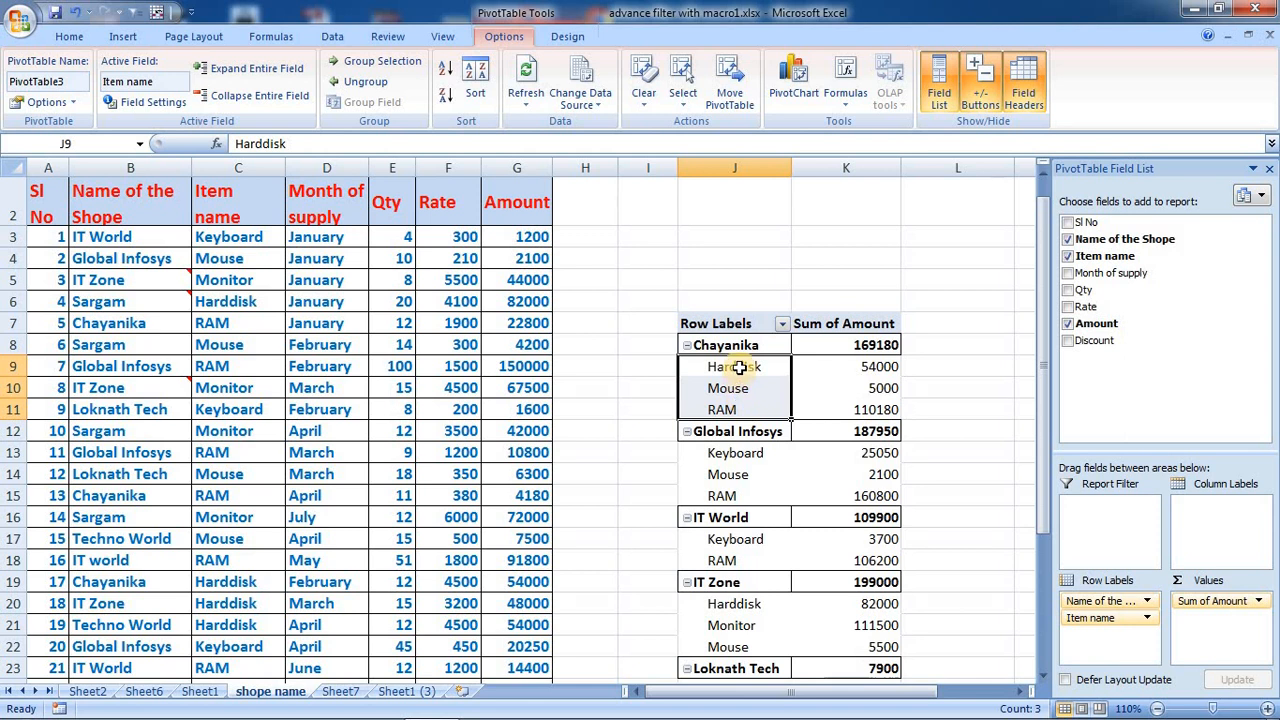
pyautogui.moveTo(737, 366); pyautogui.dragTo(742, 411)
pyautogui.click(743, 367)
pyautogui.click(745, 390)
pyautogui.click(742, 410)
pyautogui.click(745, 389)
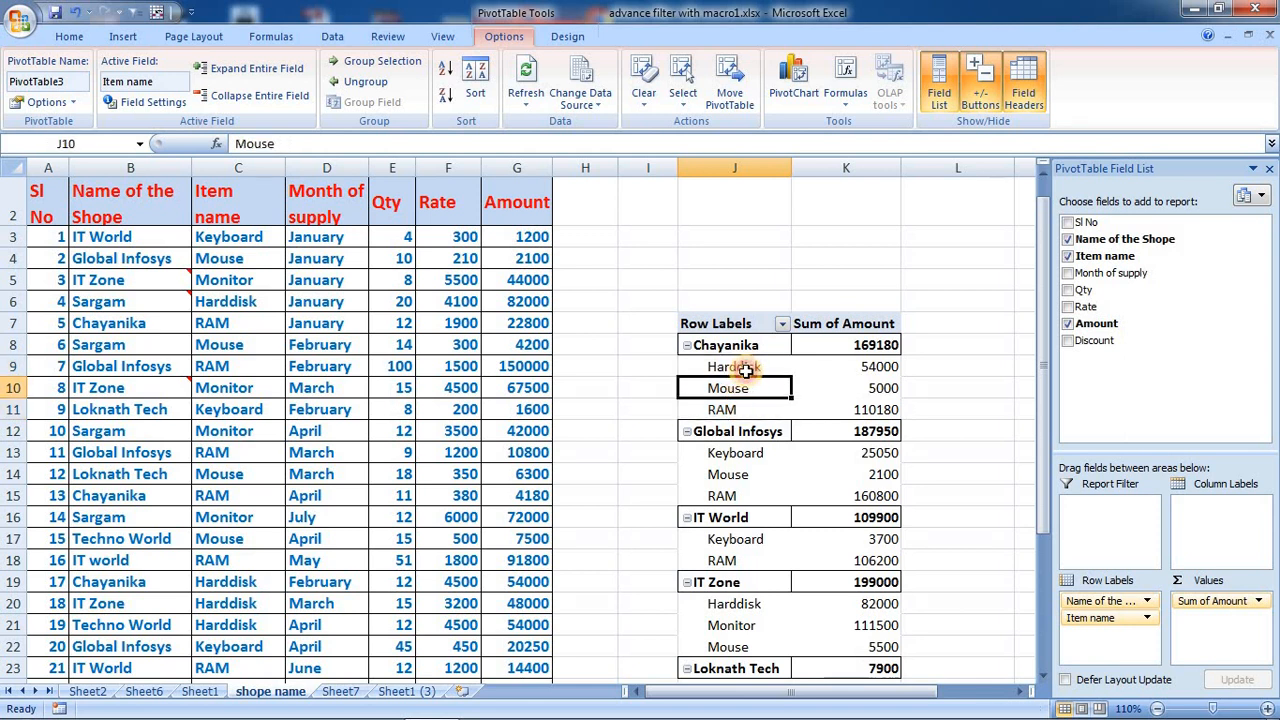
# Start a new calculated item in the Item name field from Chayanika's Harddisk label and name it % of discount
pyautogui.click(743, 367)
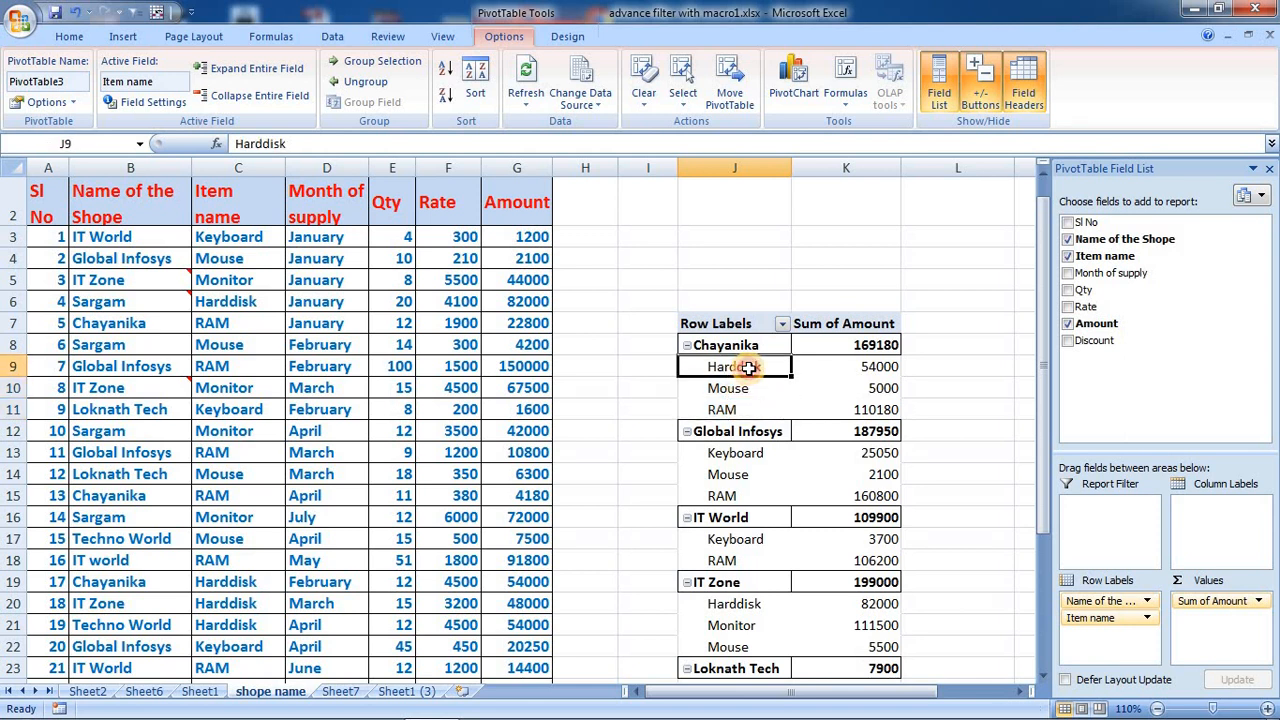
pyautogui.click(849, 96)
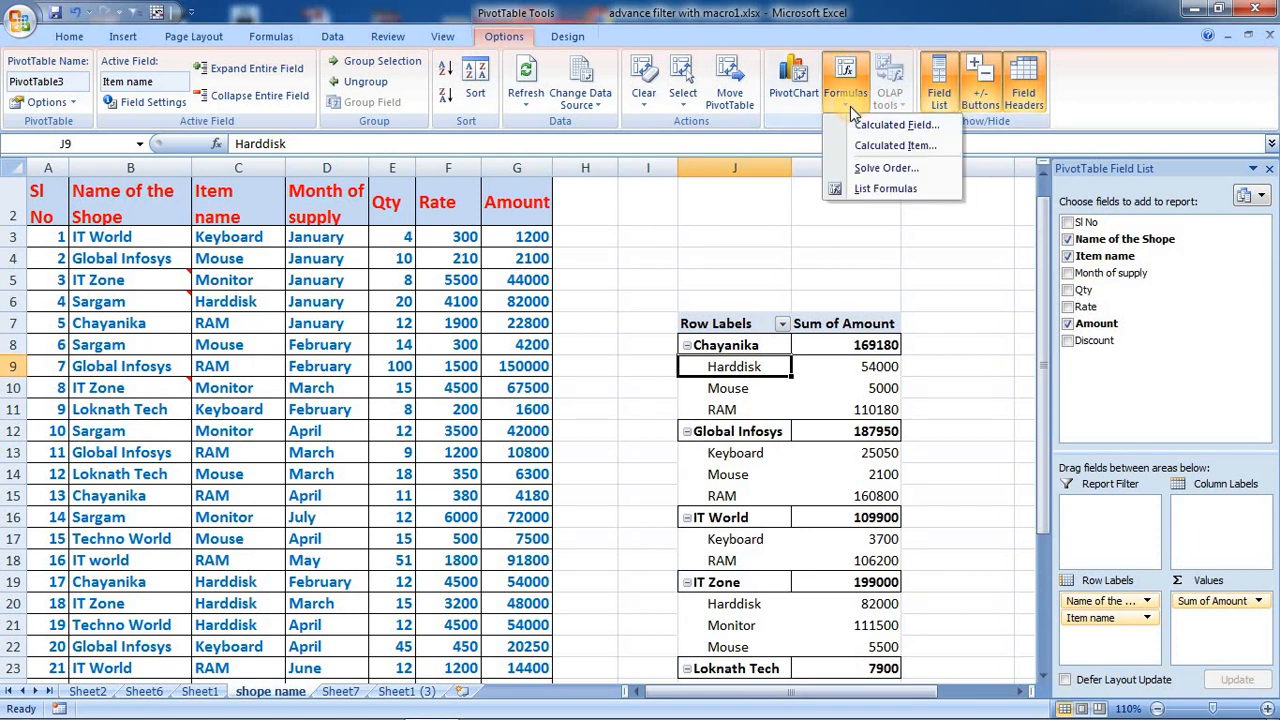
pyautogui.click(895, 147)
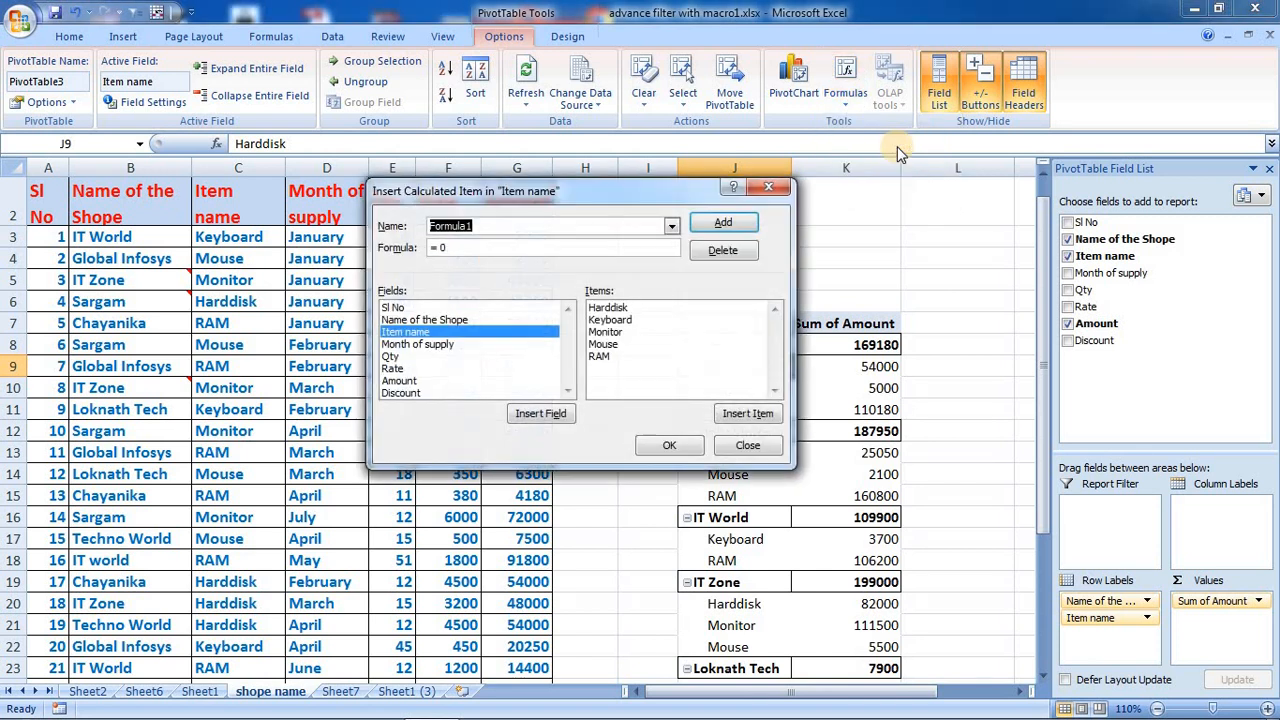
pyautogui.moveTo(654, 204); pyautogui.dragTo(568, 265)
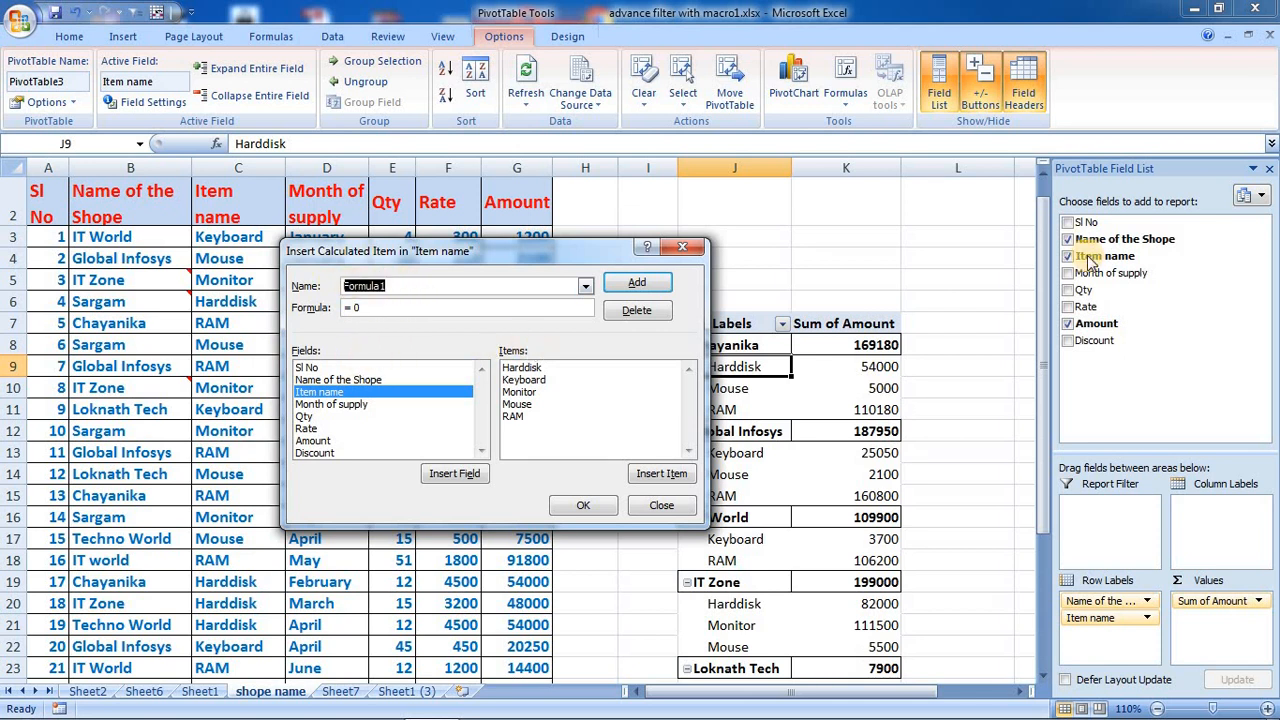
pyautogui.write('% of discount')
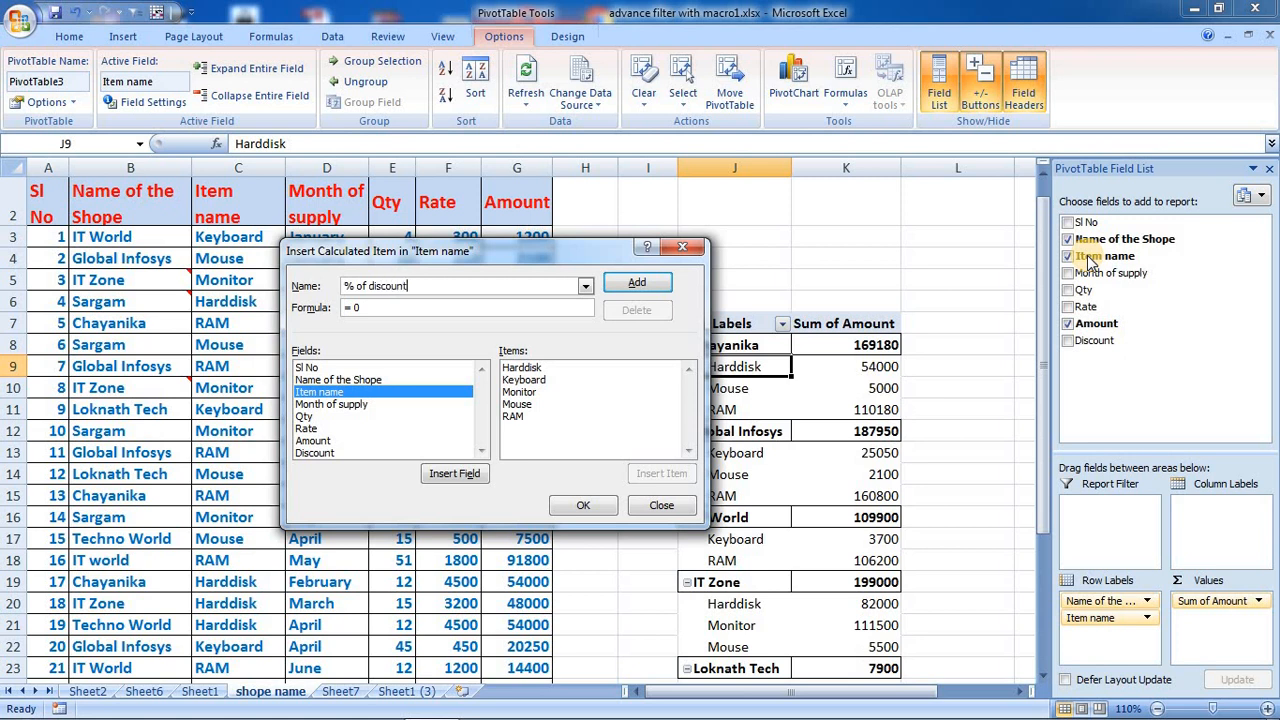
# Set the % of discount item's formula to = Mouse *10% and insert the item into the PivotTable
pyautogui.click(382, 308)
pyautogui.click(520, 380)
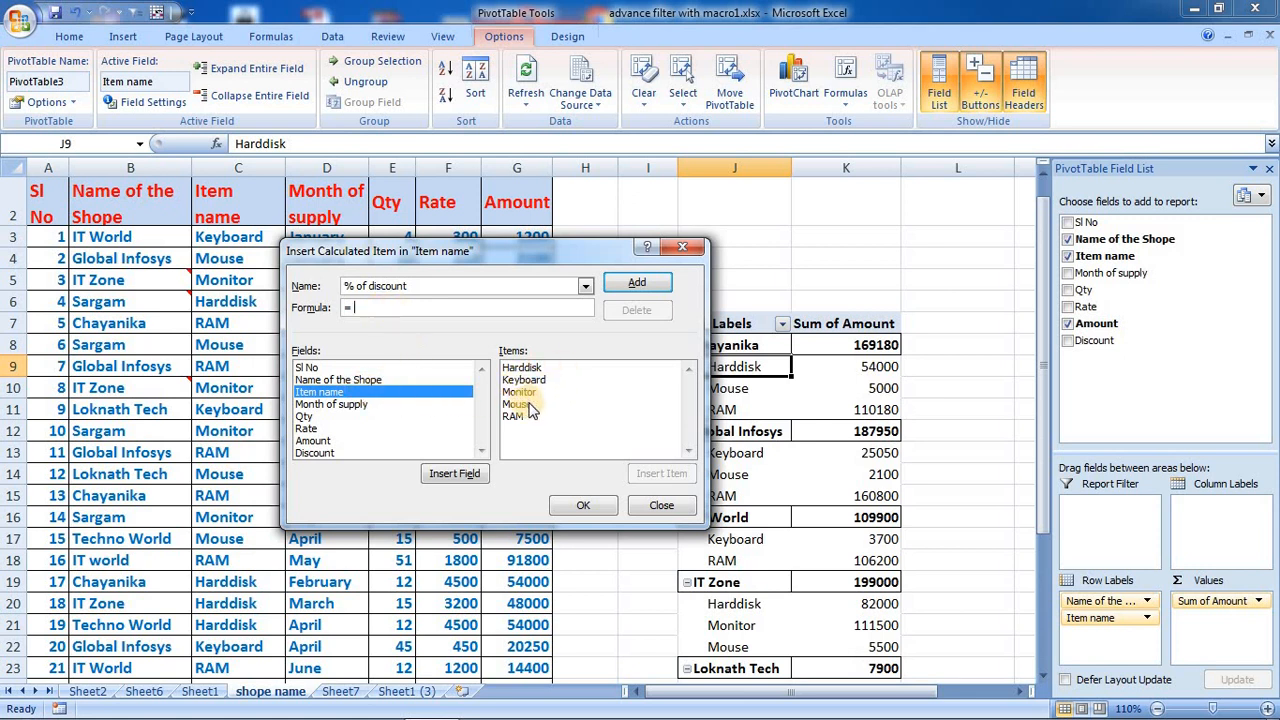
pyautogui.click(528, 405)
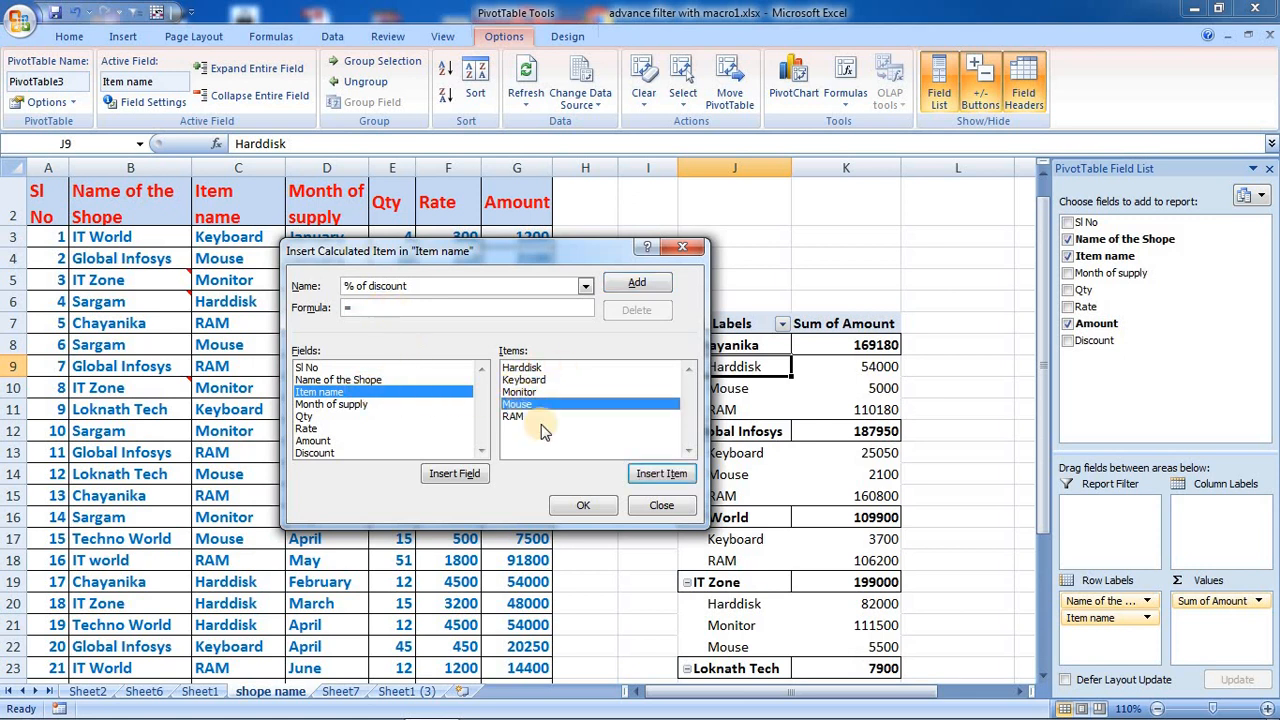
pyautogui.click(661, 473)
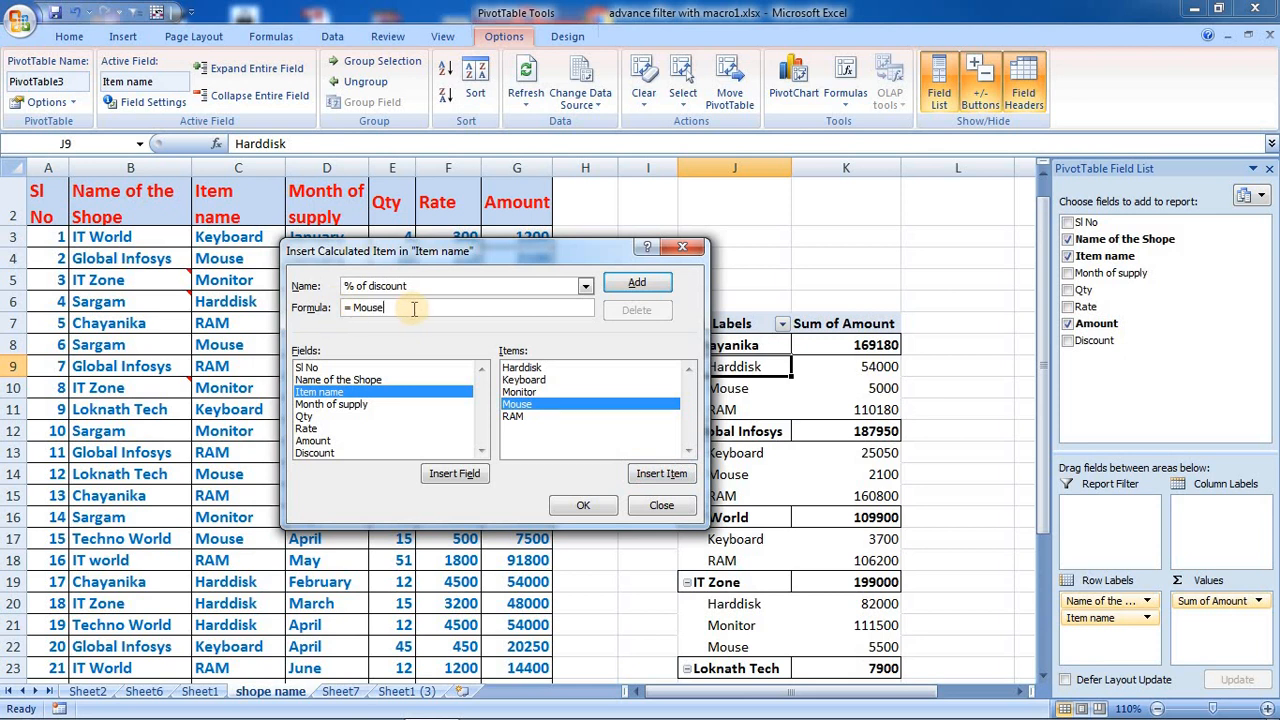
pyautogui.write('*')
pyautogui.write('5')
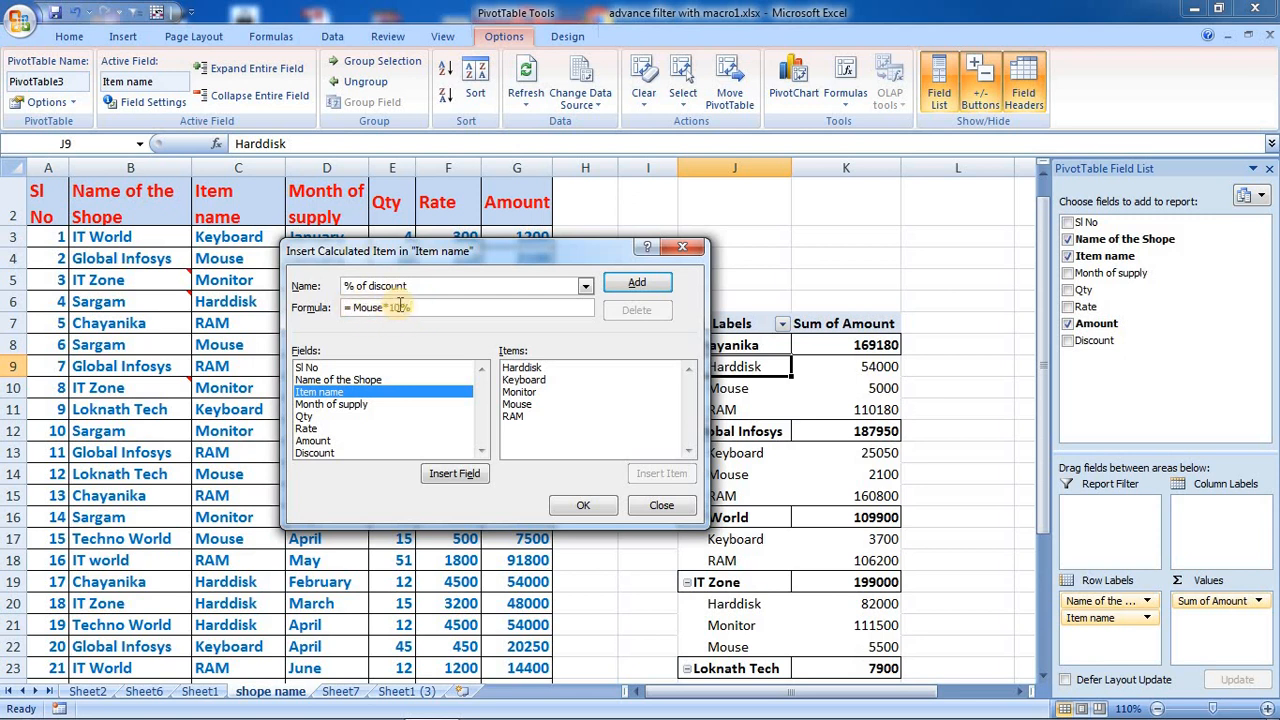
pyautogui.click(583, 506)
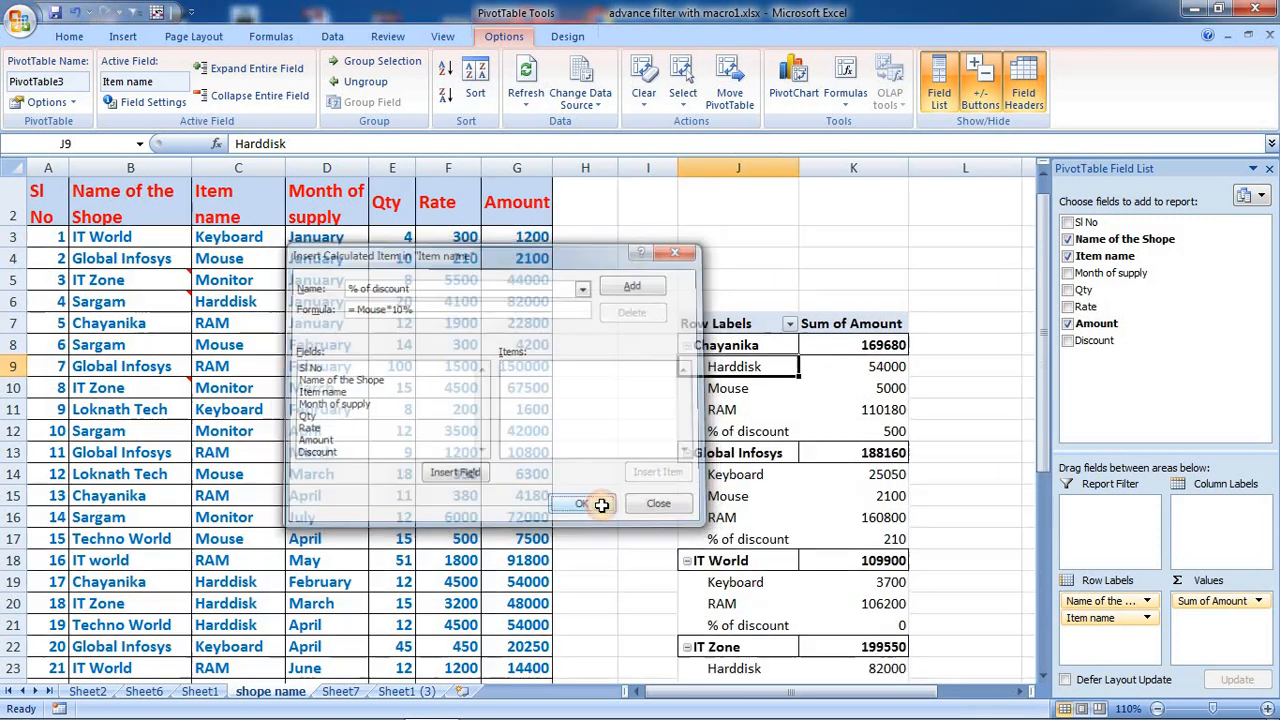
# Compare Chayanika's Mouse amount with its % of discount amount in the PivotTable
pyautogui.click(742, 432)
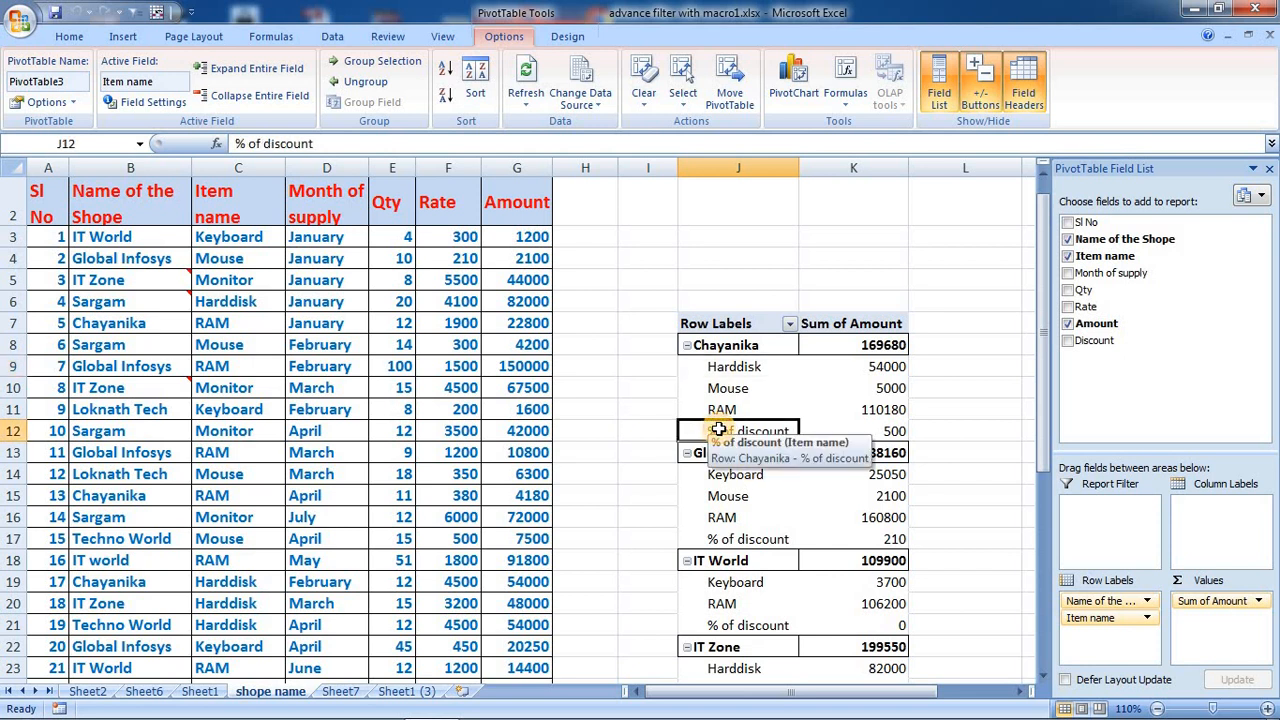
pyautogui.click(884, 390)
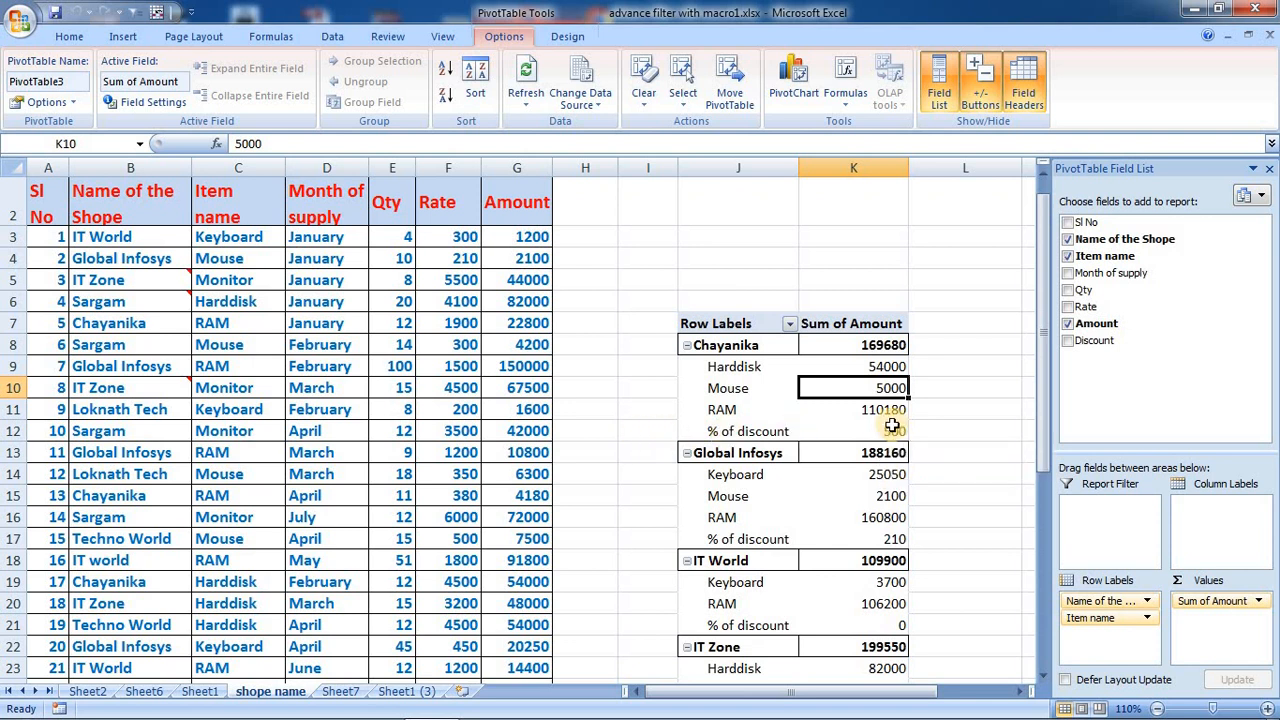
pyautogui.click(886, 431)
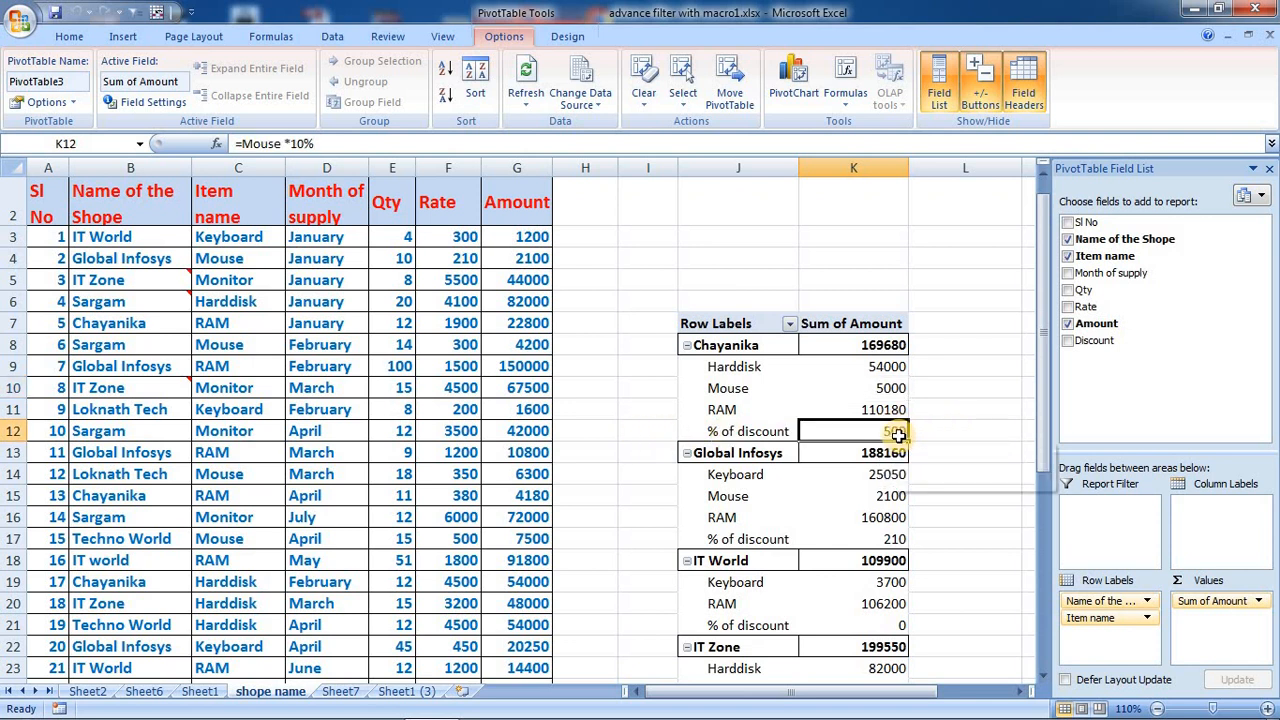
# Check the % of discount rows of the remaining shops against their Mouse amounts, down to the Grand Total
pyautogui.moveTo(1047, 413); pyautogui.dragTo(1037, 438)
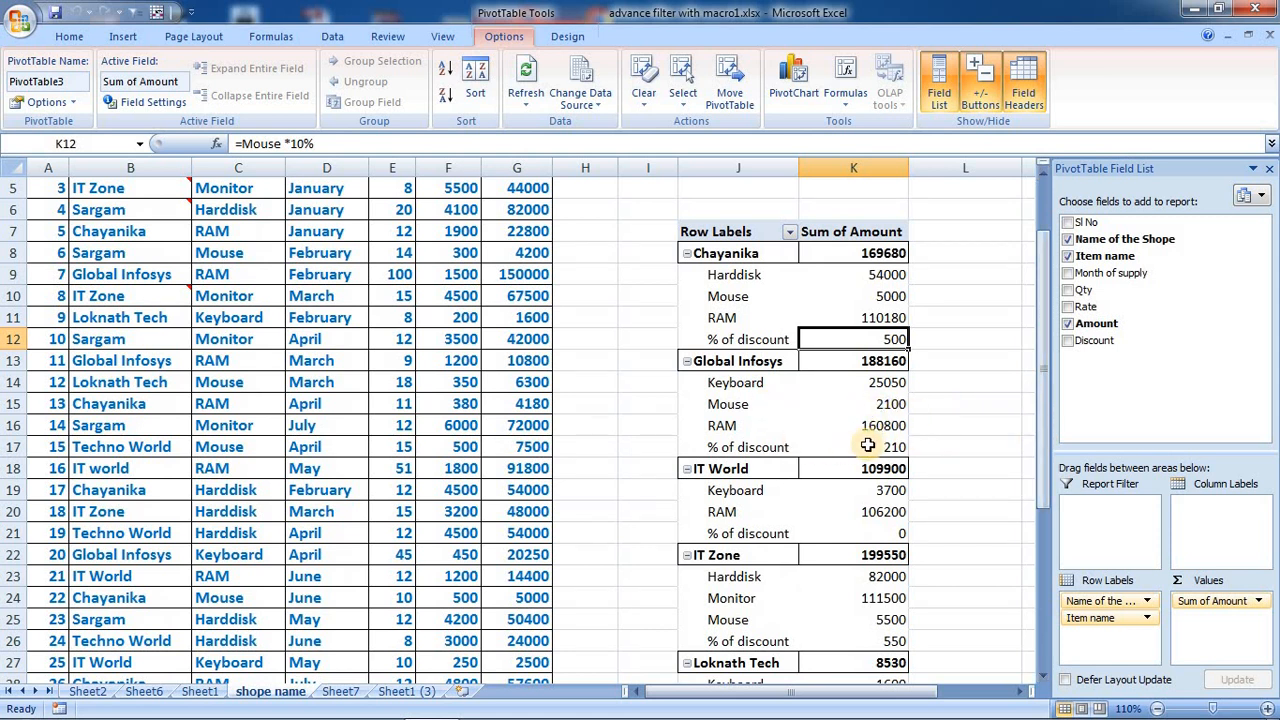
pyautogui.moveTo(1040, 398); pyautogui.dragTo(1038, 458)
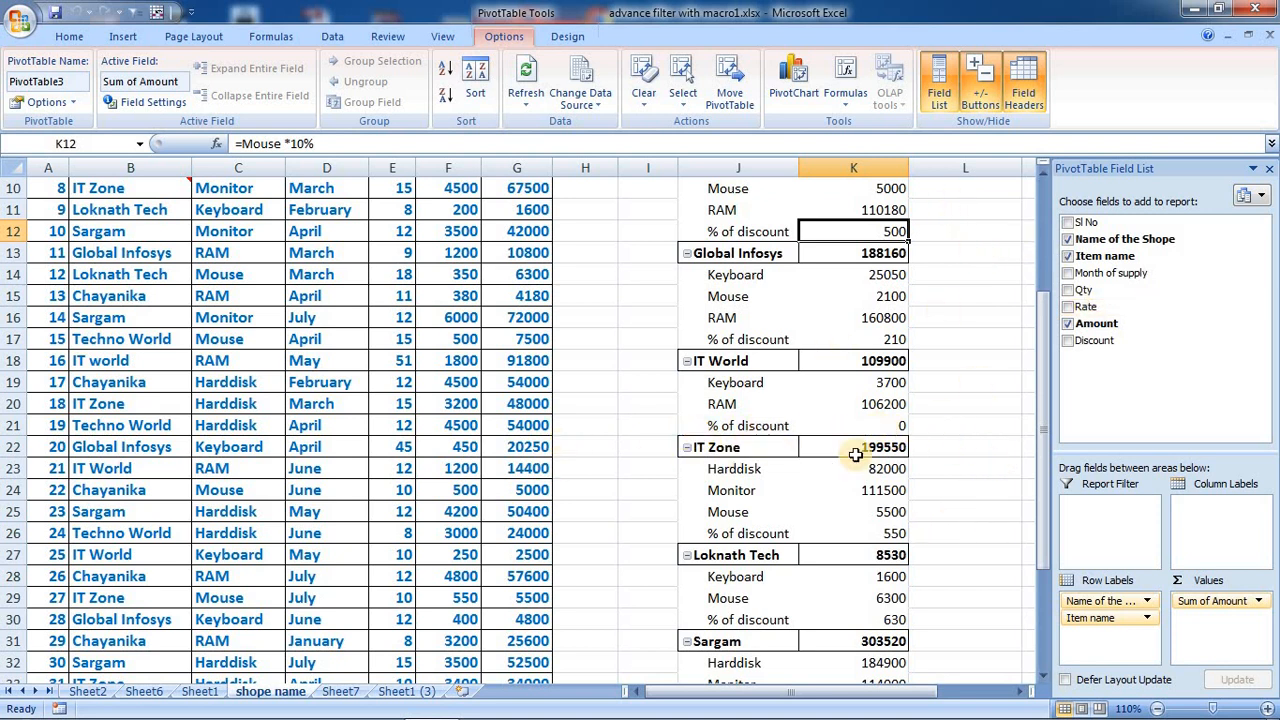
pyautogui.click(1046, 410)
pyautogui.moveTo(1046, 410); pyautogui.dragTo(1043, 495)
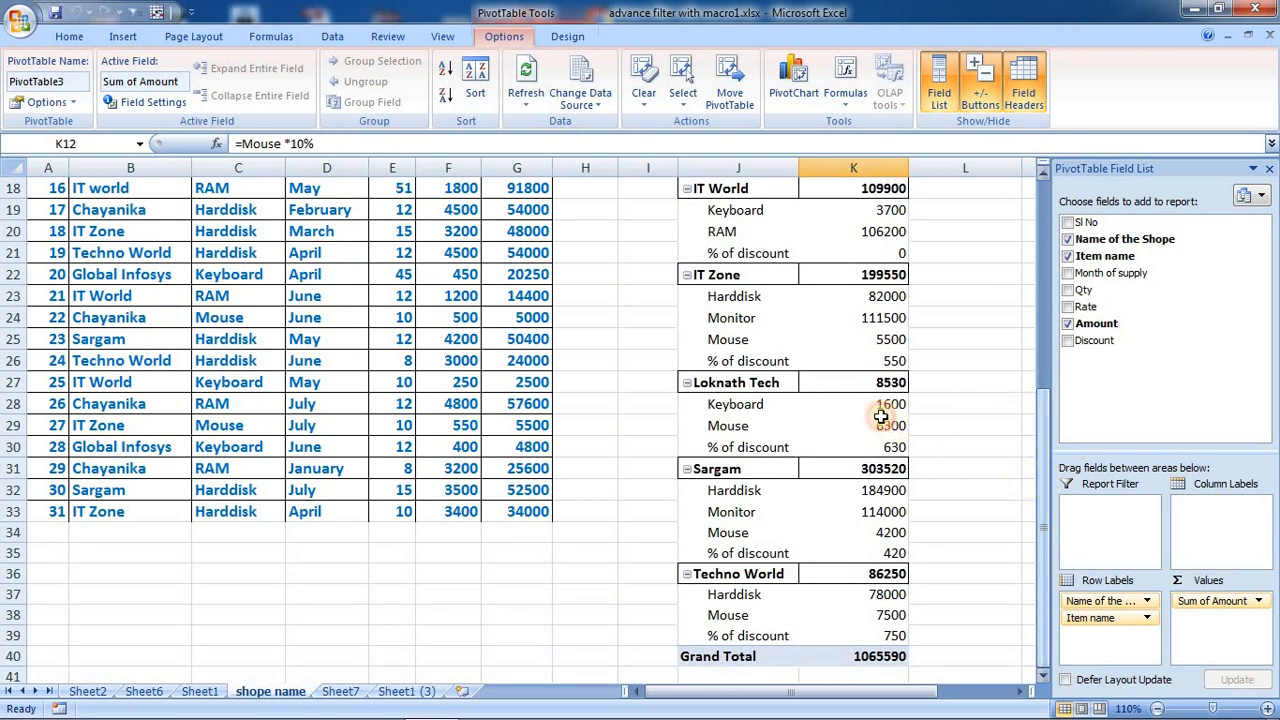
pyautogui.click(727, 360)
pyautogui.moveTo(745, 447); pyautogui.dragTo(845, 447)
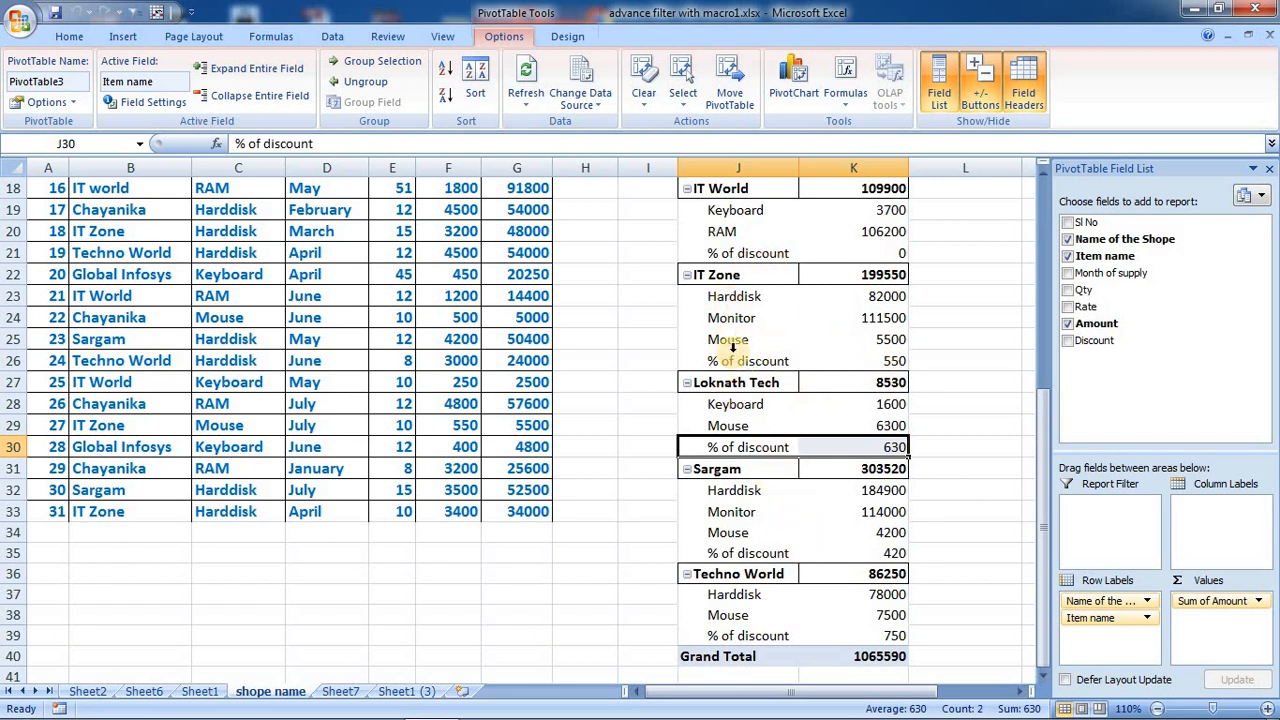
pyautogui.click(893, 252)
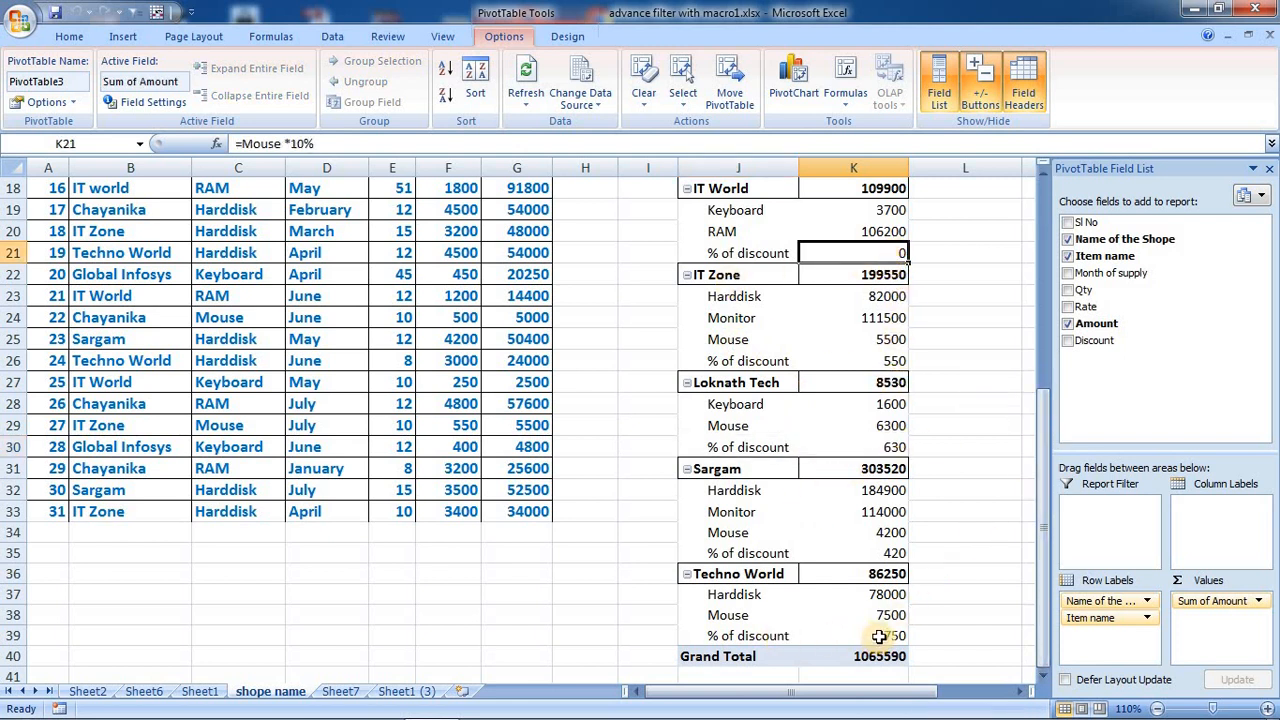
pyautogui.click(884, 553)
pyautogui.click(884, 447)
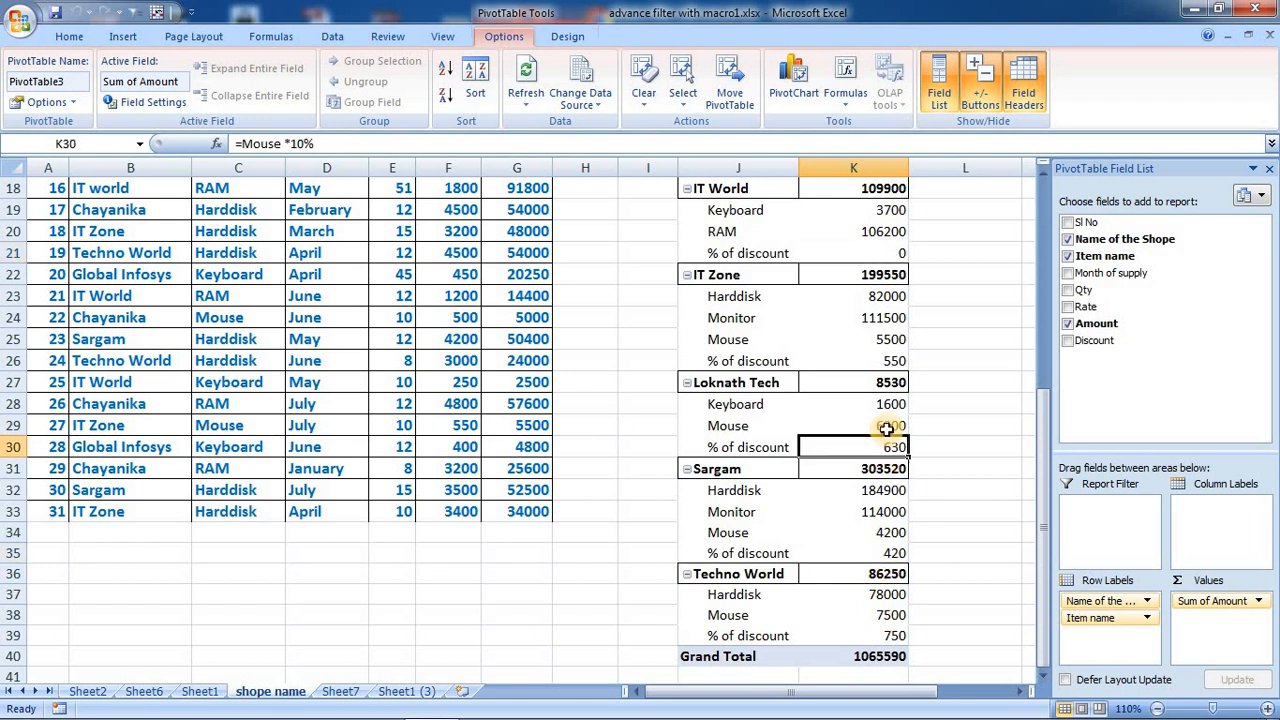
pyautogui.click(893, 361)
pyautogui.click(893, 253)
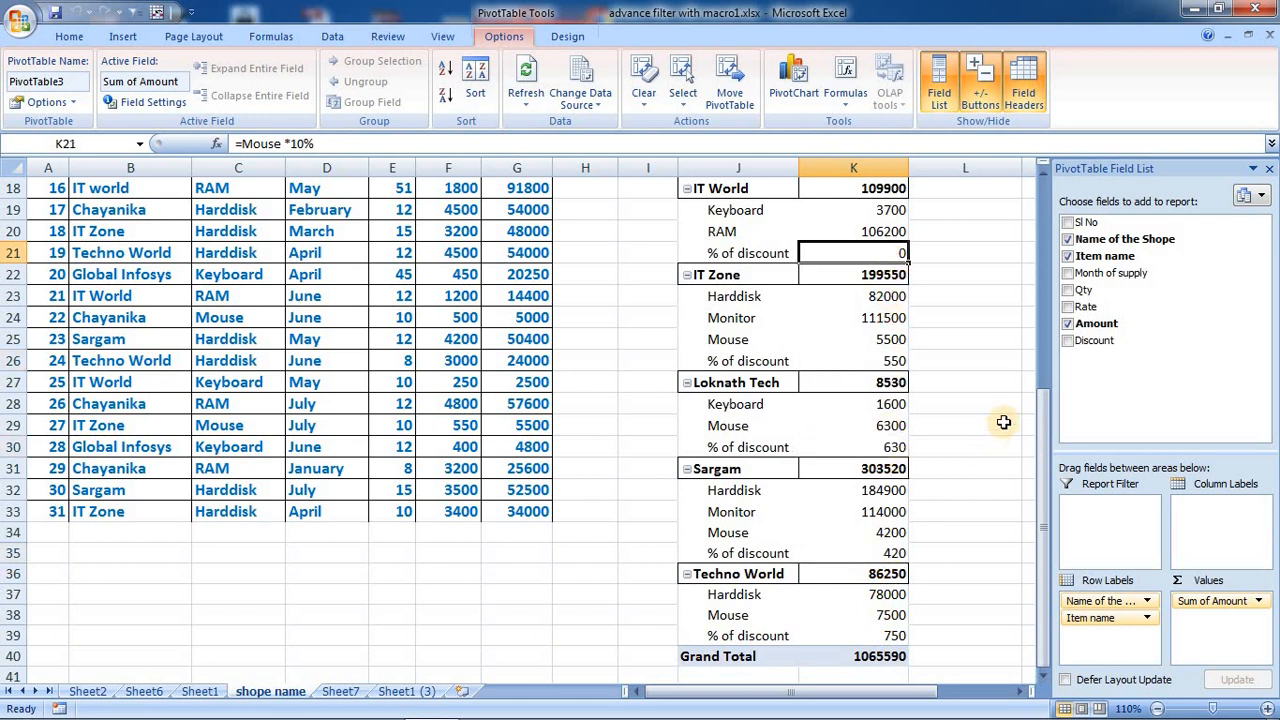
pyautogui.moveTo(1039, 398); pyautogui.dragTo(1040, 220)
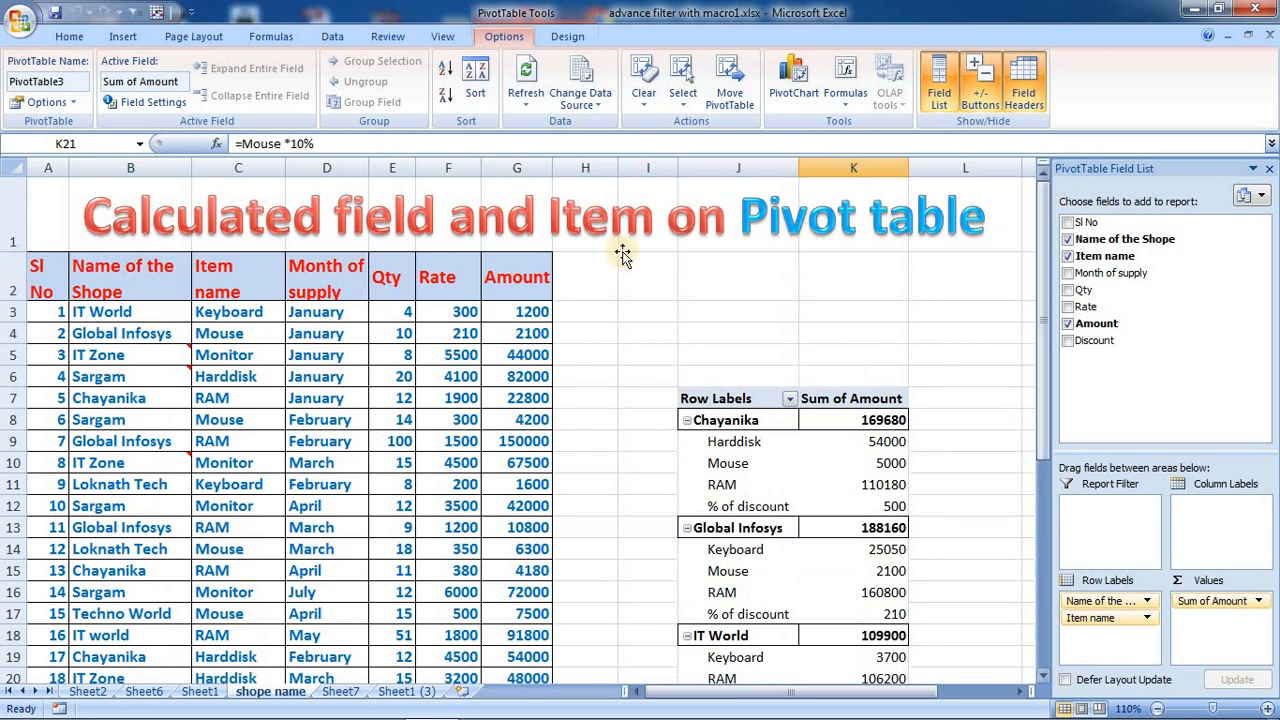